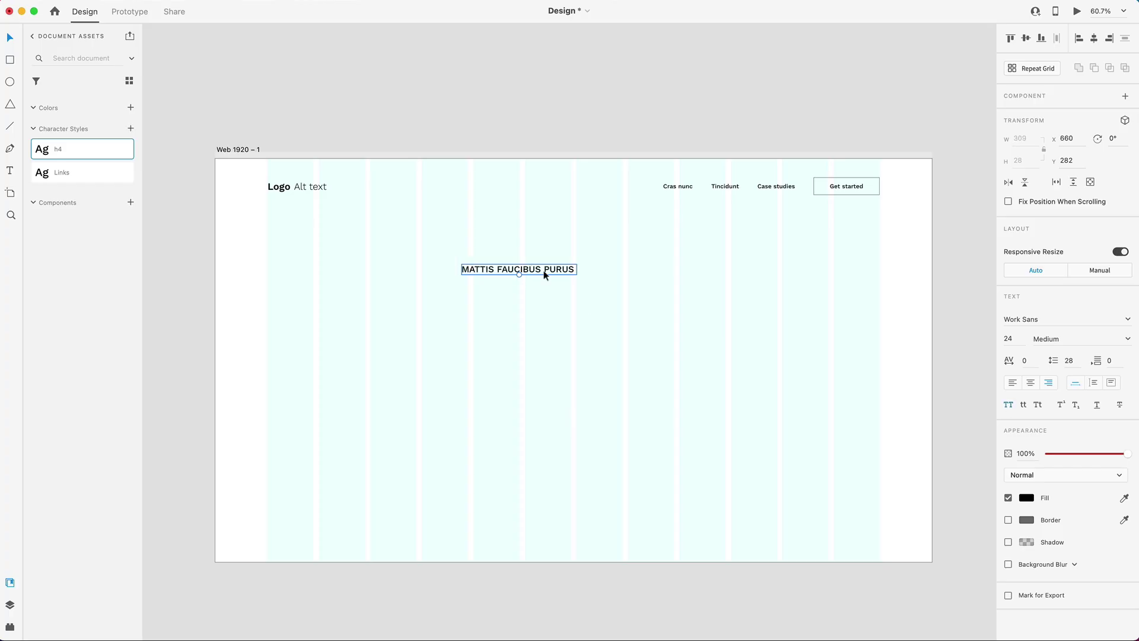
Step: Shorten the headline to CONDI VESTIBULUM and add a centred lorem paragraph below it
{"action": "left_click_drag", "start_coordinate": [687, 303], "coordinate": [539, 302]}
{"action": "key", "text": "BackSpace"}
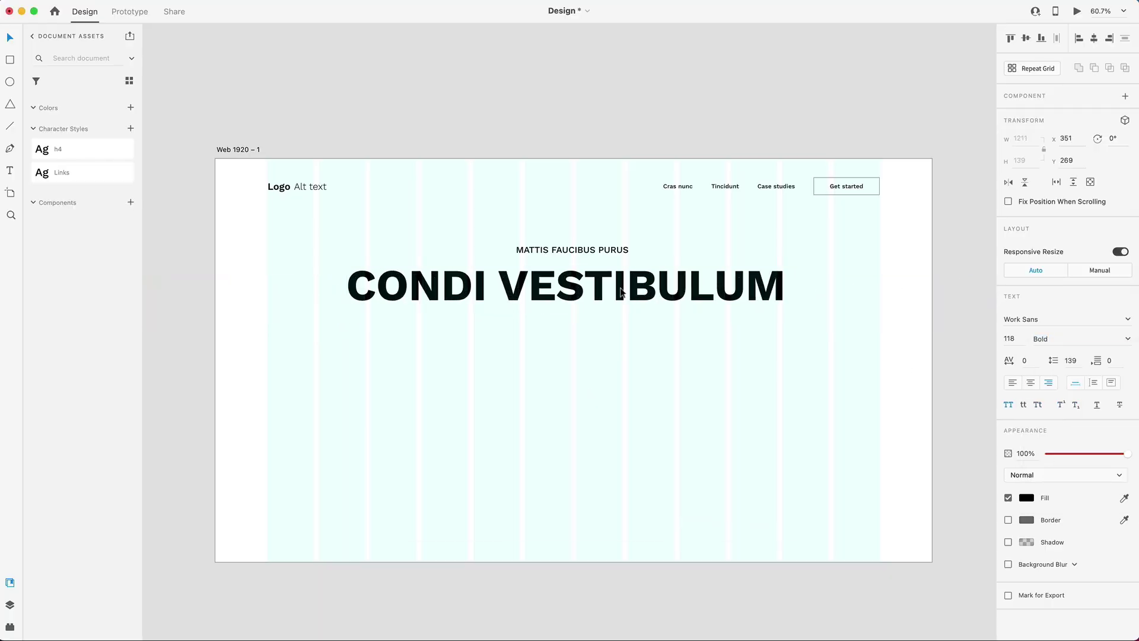
{"action": "type", "text": "Vestibulum commodo sapien non elit porttitor, vitae volutpat nibh mollis. Nulla porta risus id neque tempor, in efficitur justo imperdiet. Etiam a ex at ante tincidunt imperdiet."}
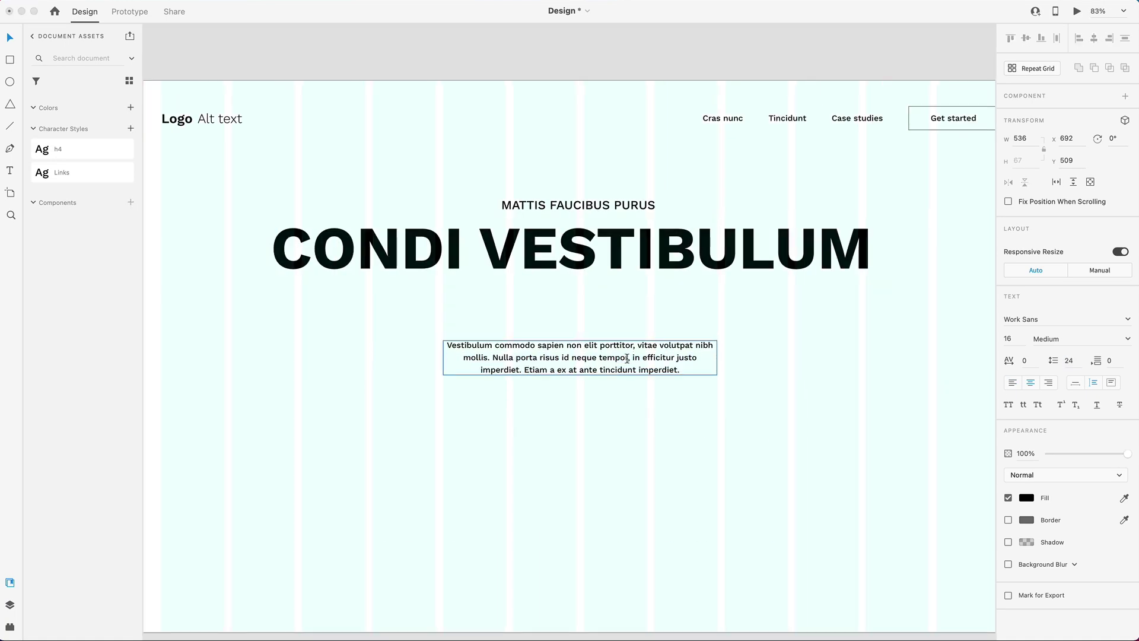
{"action": "left_click", "coordinate": [1126, 353]}
{"action": "key", "text": "super+0"}
{"action": "key", "text": "Escape"}
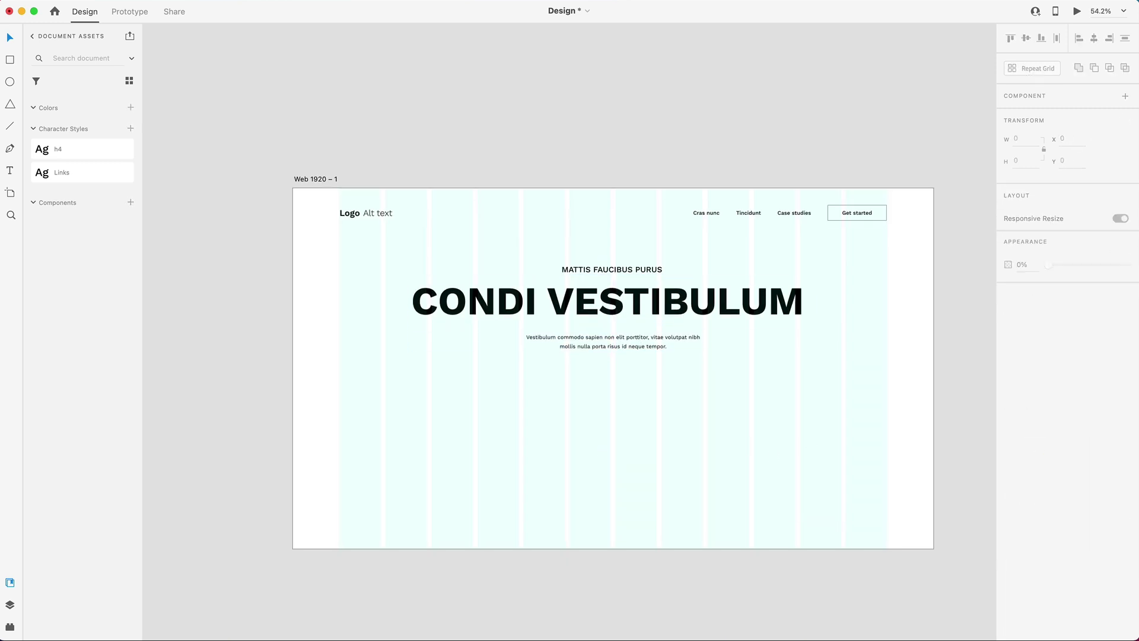
Step: Draw a lavender block across the lower page and paste the Get started button below the paragraph
{"action": "key", "text": "r"}
{"action": "left_click_drag", "start_coordinate": [339, 399], "coordinate": [887, 640]}
{"action": "key", "text": "Escape"}
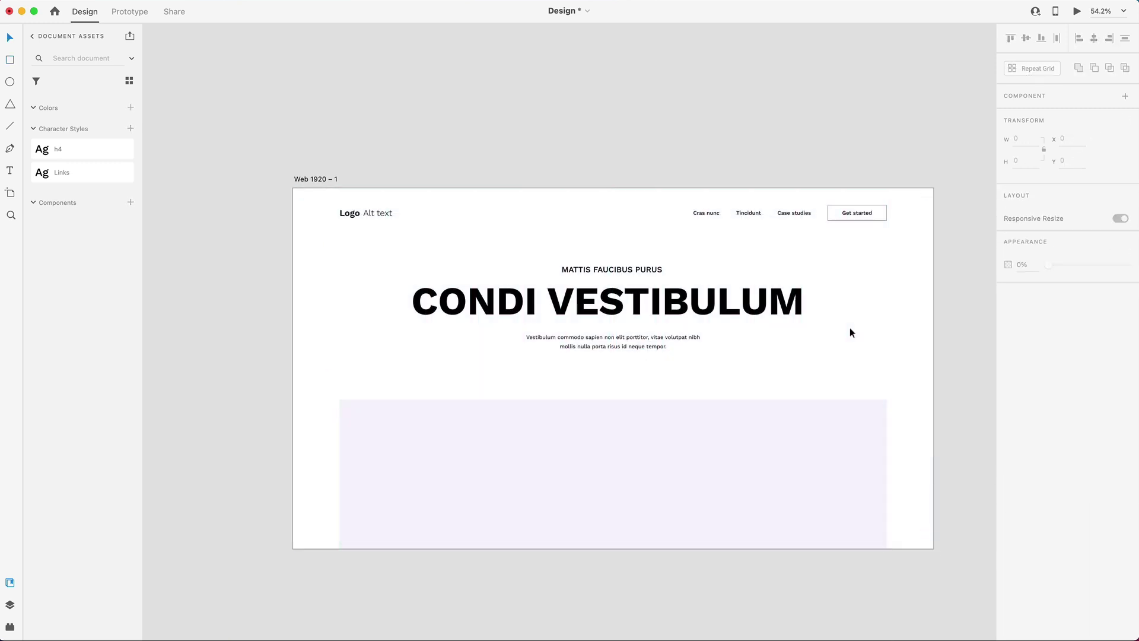
{"action": "scroll", "coordinate": [848, 330], "scroll_direction": "up", "scroll_amount": 1}
{"action": "key", "text": "ctrl+v"}
{"action": "scroll", "coordinate": [611, 336], "scroll_direction": "down", "scroll_amount": 2}
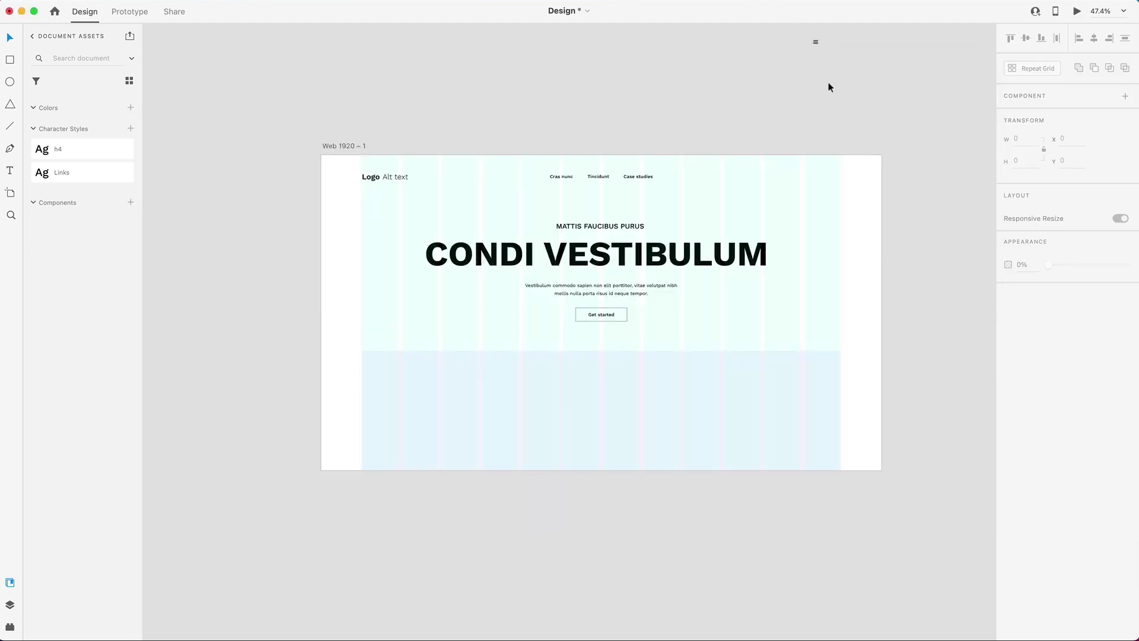
Step: Move the menu icon to the nav's right end, vertically align the nav items, and preview
{"action": "left_click_drag", "start_coordinate": [815, 42], "coordinate": [838, 176]}
{"action": "scroll", "coordinate": [838, 176], "scroll_direction": "up", "scroll_amount": 5}
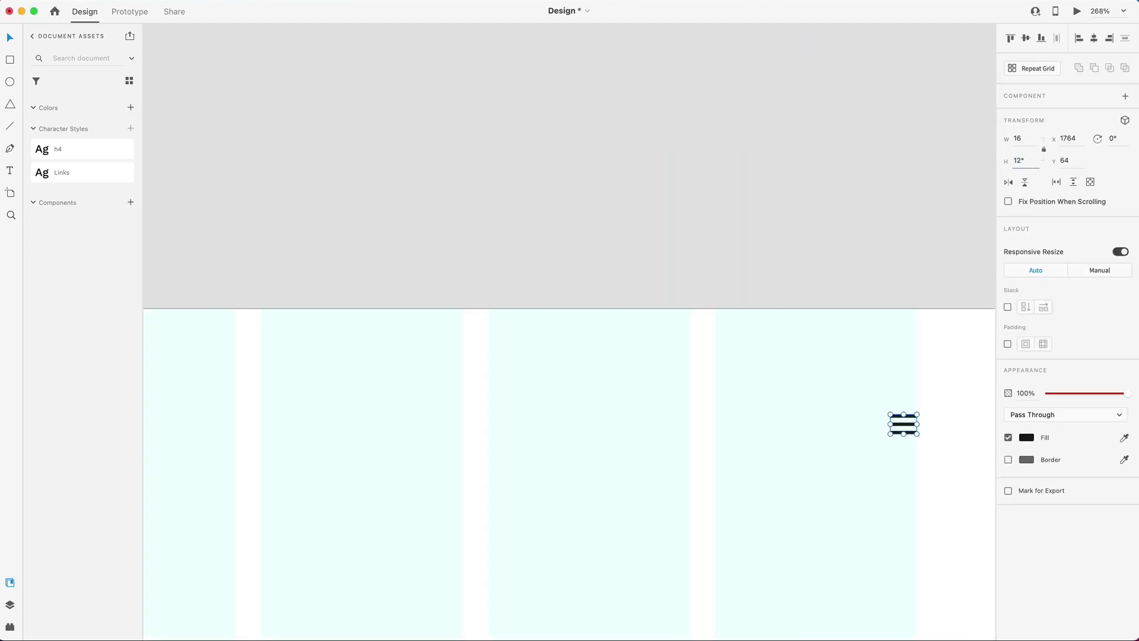
{"action": "left_click", "coordinate": [1025, 38]}
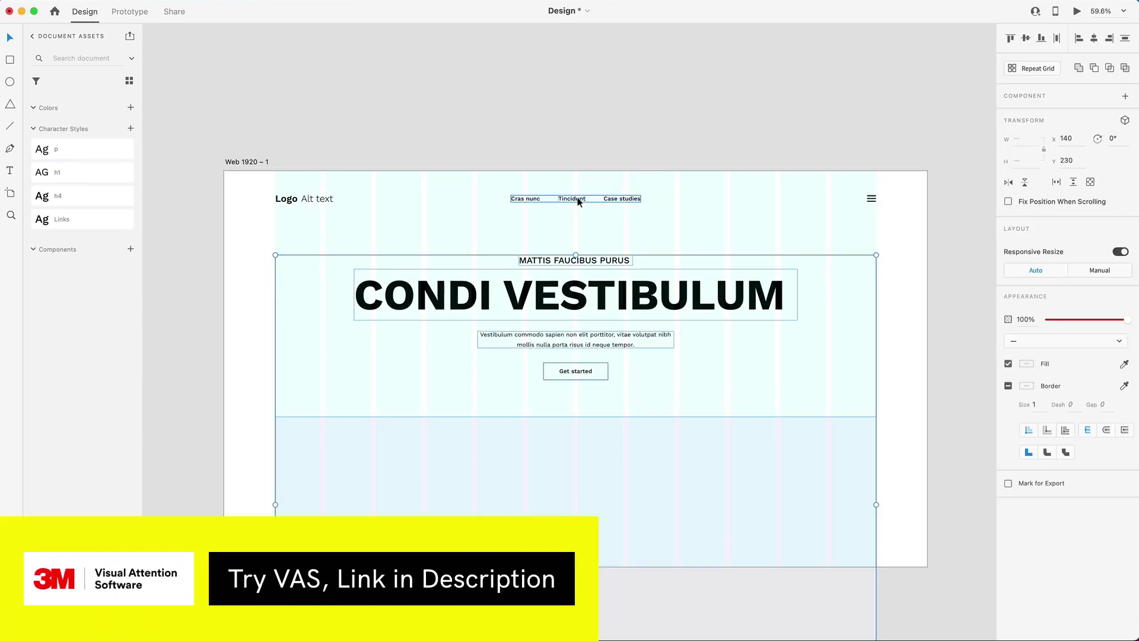
{"action": "key", "text": "super+Return"}
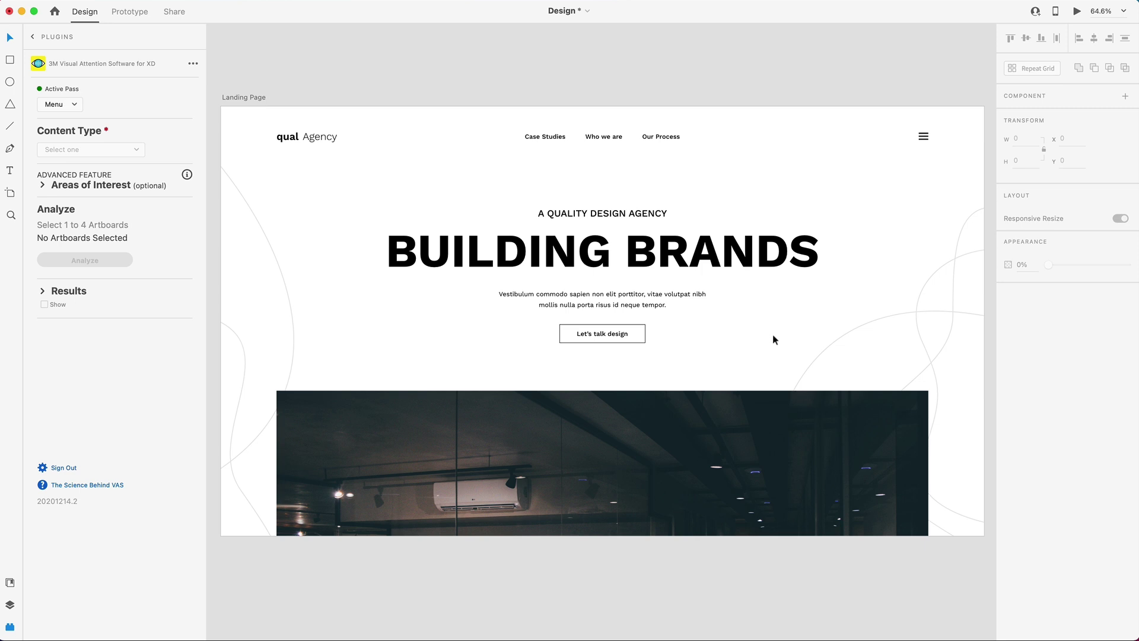
Step: Analyze the Landing Page artboard with Content Type set to Web Page
{"action": "left_click", "coordinate": [243, 95]}
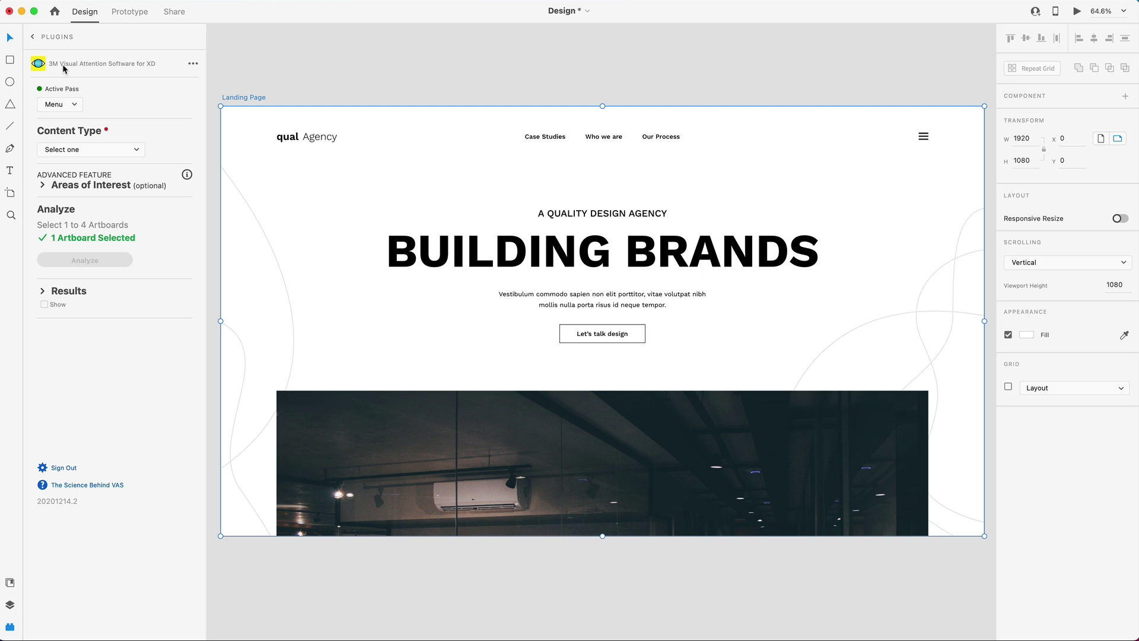
{"action": "left_click", "coordinate": [87, 152]}
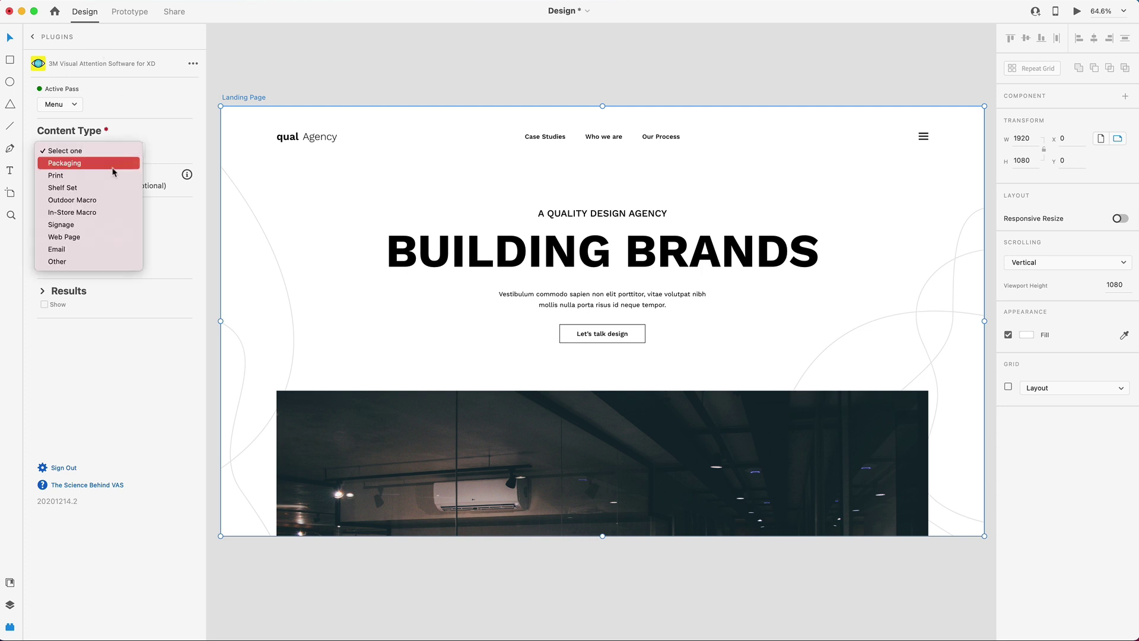
{"action": "left_click", "coordinate": [65, 238]}
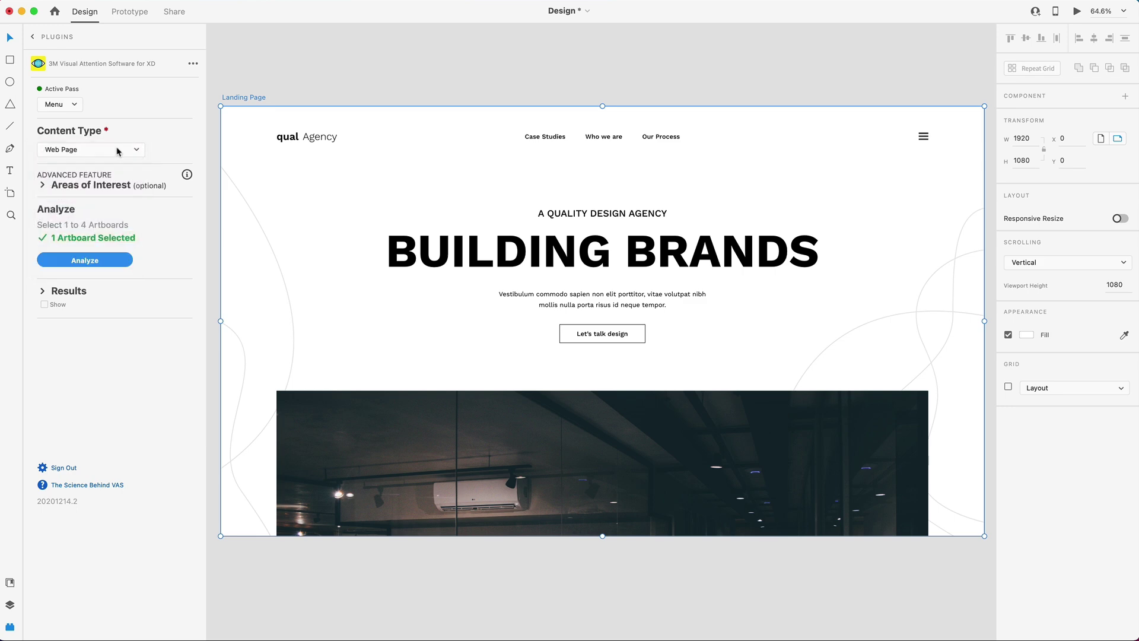
{"action": "left_click", "coordinate": [91, 262]}
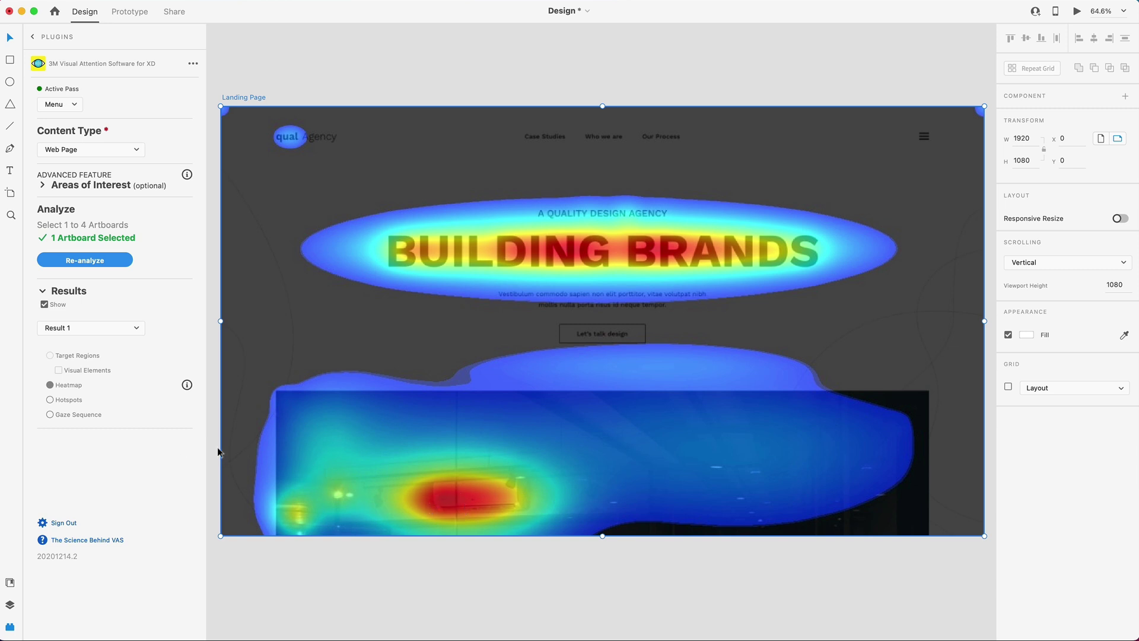
Step: View the results as Hotspots (90%, 93%), then as the predicted gaze sequence
{"action": "left_click", "coordinate": [49, 400]}
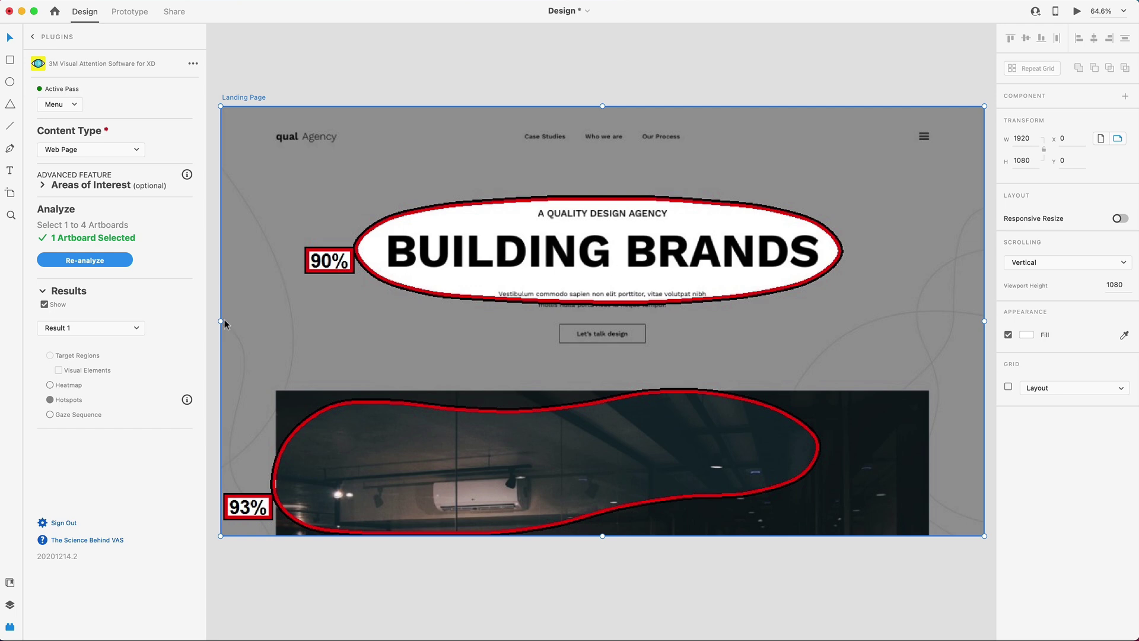
{"action": "left_click", "coordinate": [50, 415]}
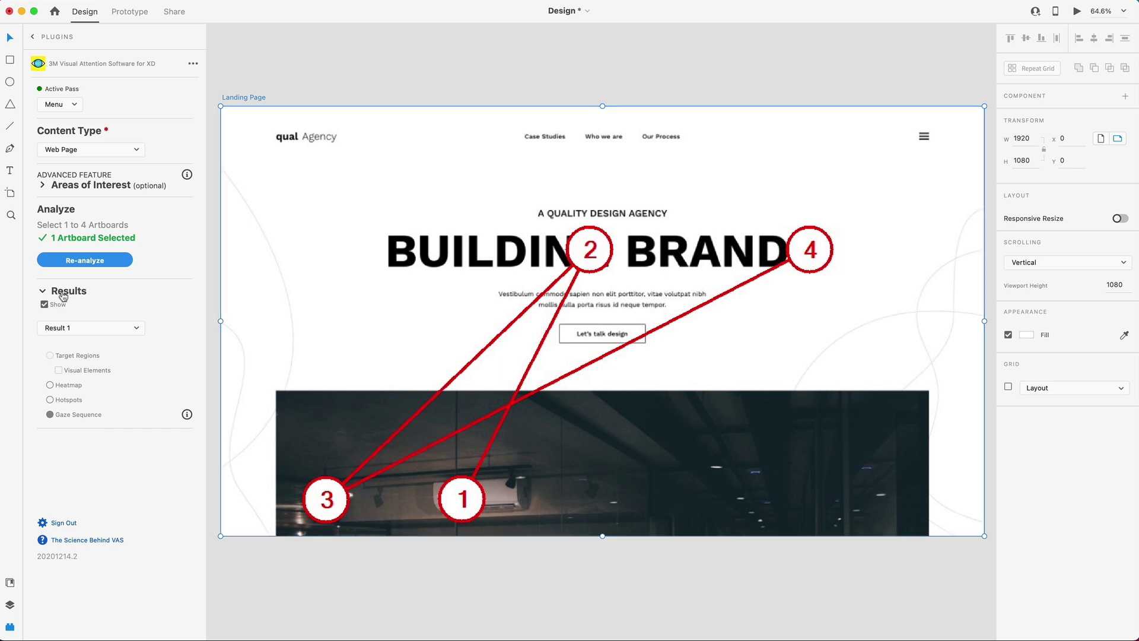
Step: Hide the results and draw rectangles over the logo, BUILDING BRANDS headline, Let's talk design button and photo
{"action": "left_click", "coordinate": [44, 304]}
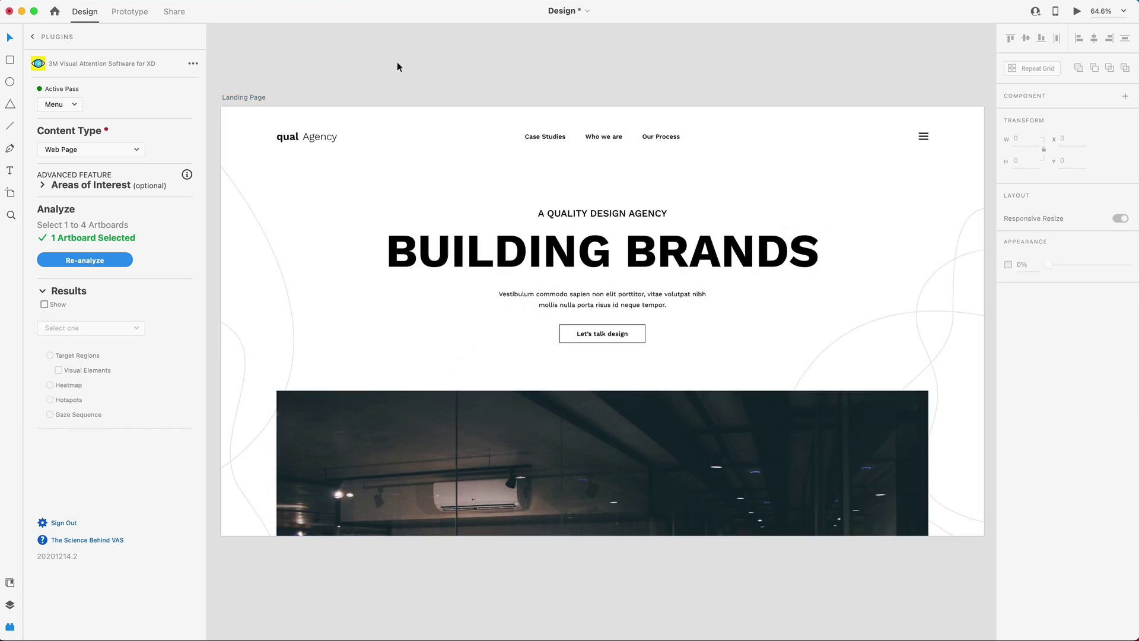
{"action": "key", "text": "r"}
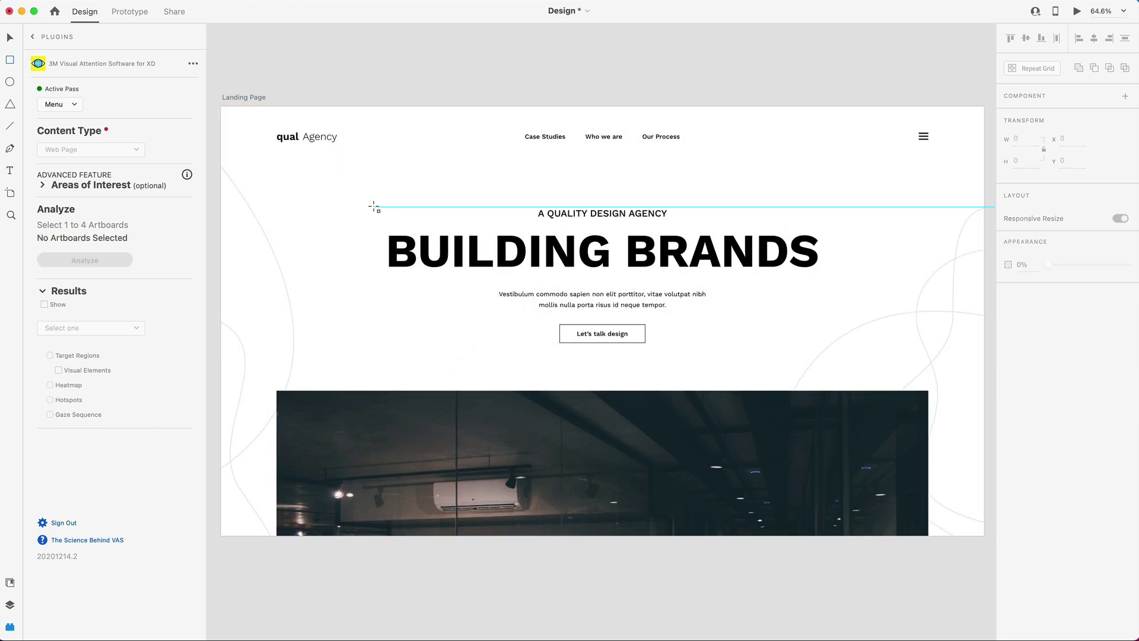
{"action": "left_click", "coordinate": [44, 187]}
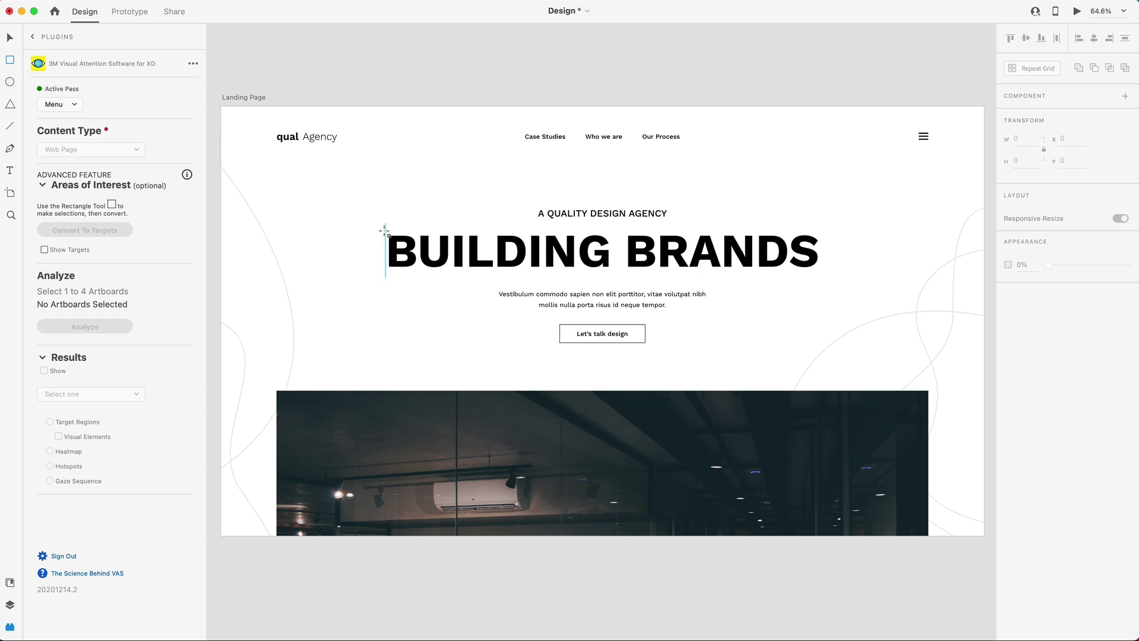
{"action": "left_click_drag", "start_coordinate": [273, 126], "coordinate": [342, 147]}
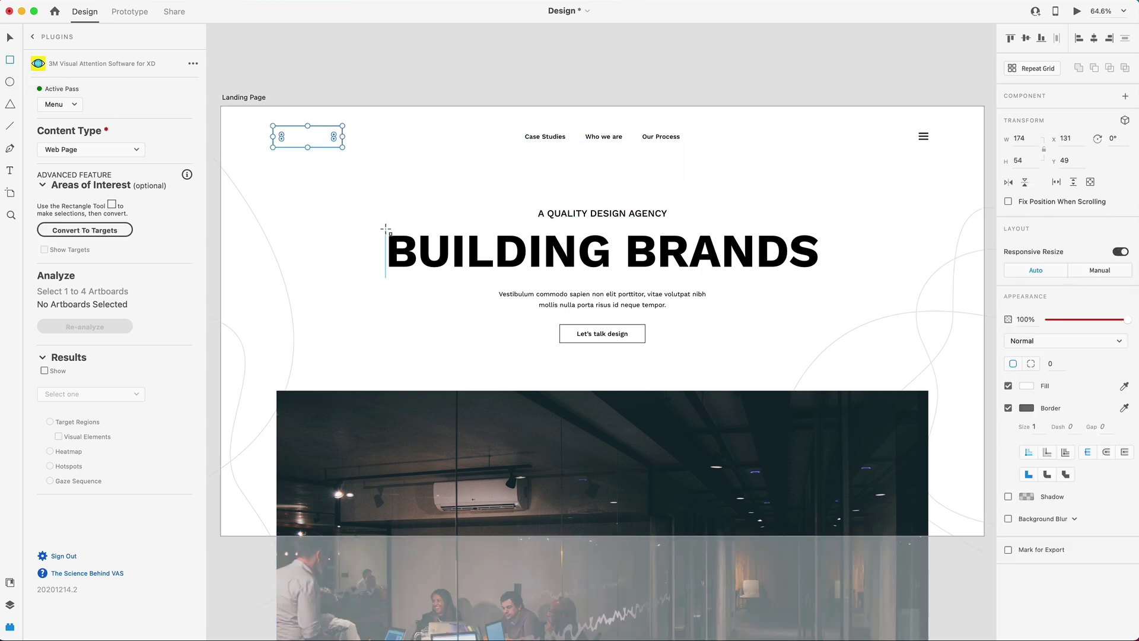
{"action": "left_click_drag", "start_coordinate": [393, 231], "coordinate": [823, 274]}
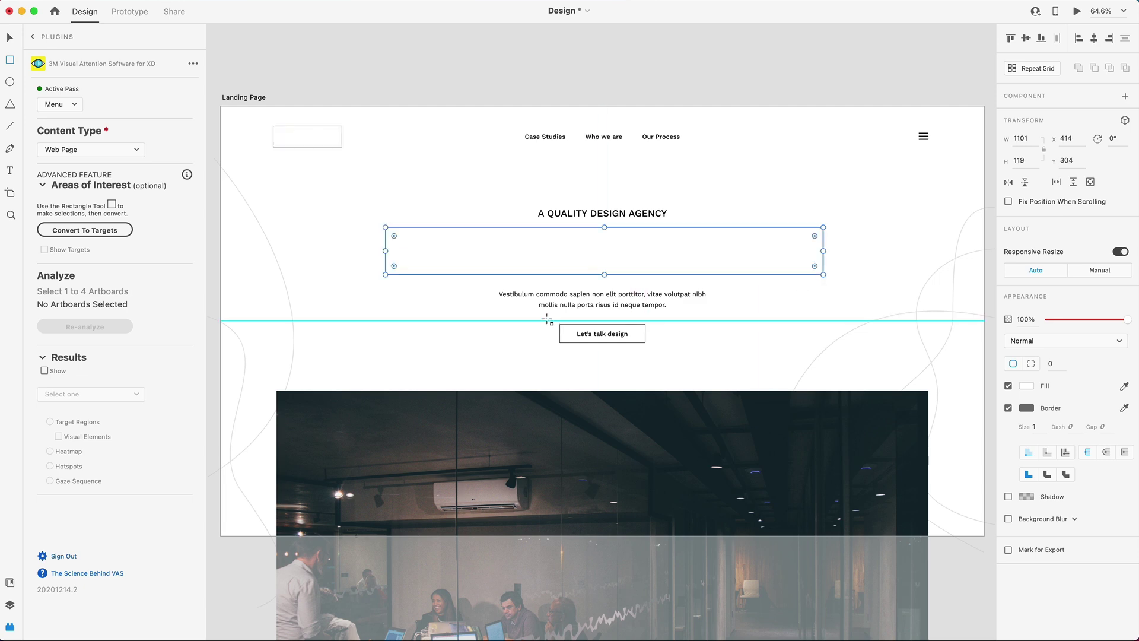
{"action": "left_click_drag", "start_coordinate": [546, 318], "coordinate": [655, 348]}
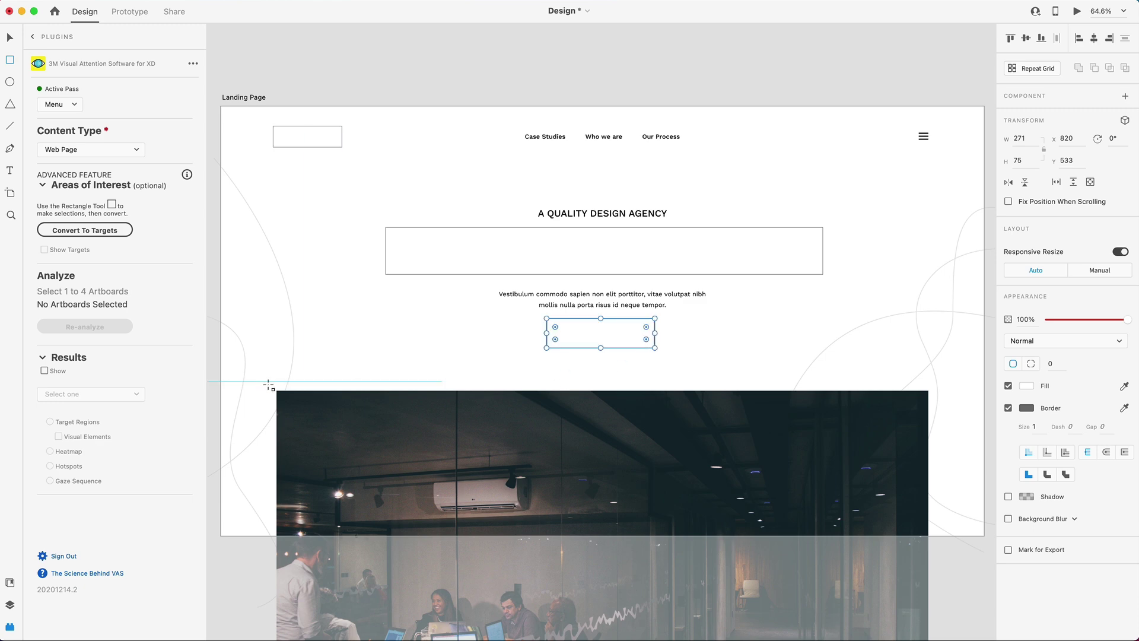
{"action": "left_click_drag", "start_coordinate": [276, 392], "coordinate": [929, 535]}
Step: Select all four area-of-interest rectangles together
{"action": "key", "text": "v"}
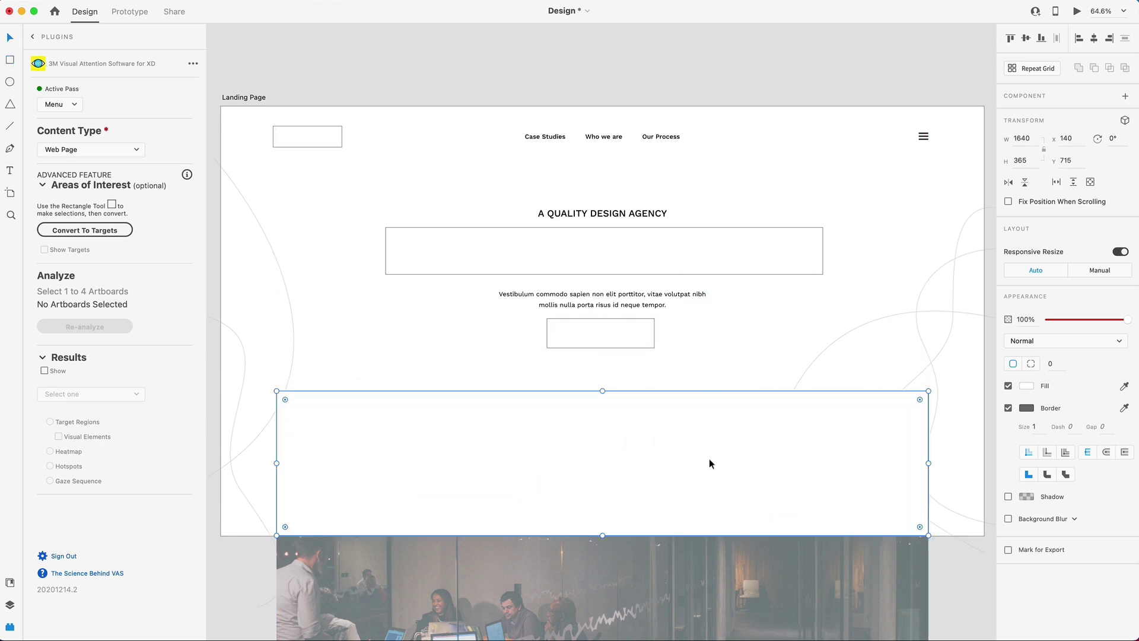
{"action": "left_click", "coordinate": [604, 326], "text": "shift"}
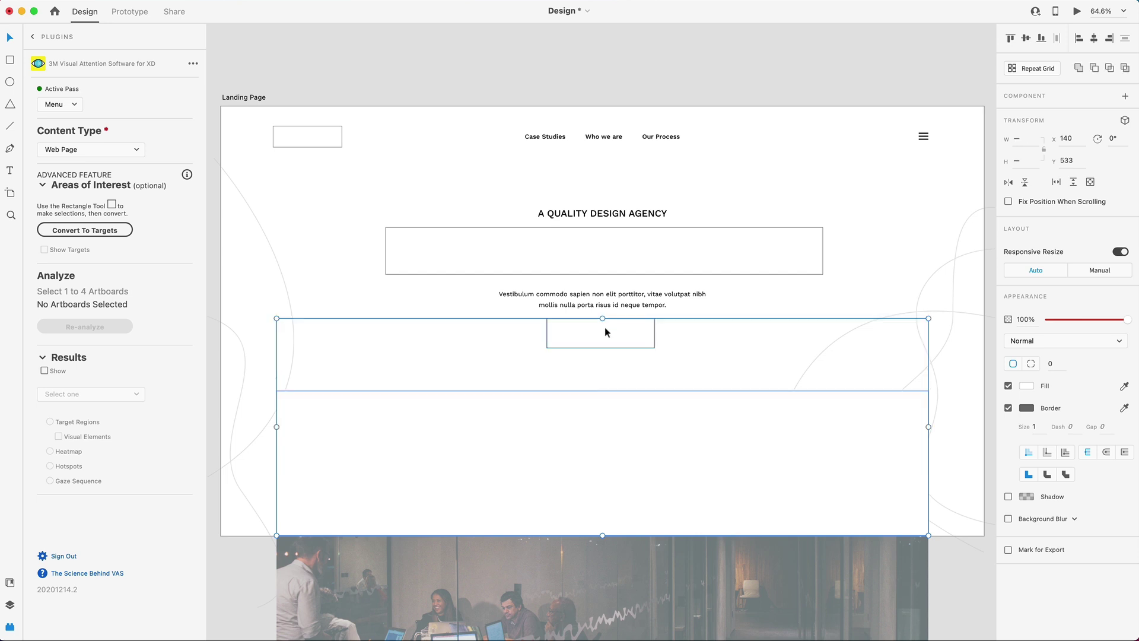
{"action": "left_click", "coordinate": [616, 262], "text": "shift"}
{"action": "left_click", "coordinate": [315, 146], "text": "shift"}
Step: Convert the four selected rectangles into targets and select the Landing Page artboard for re-analysis
{"action": "left_click", "coordinate": [76, 232]}
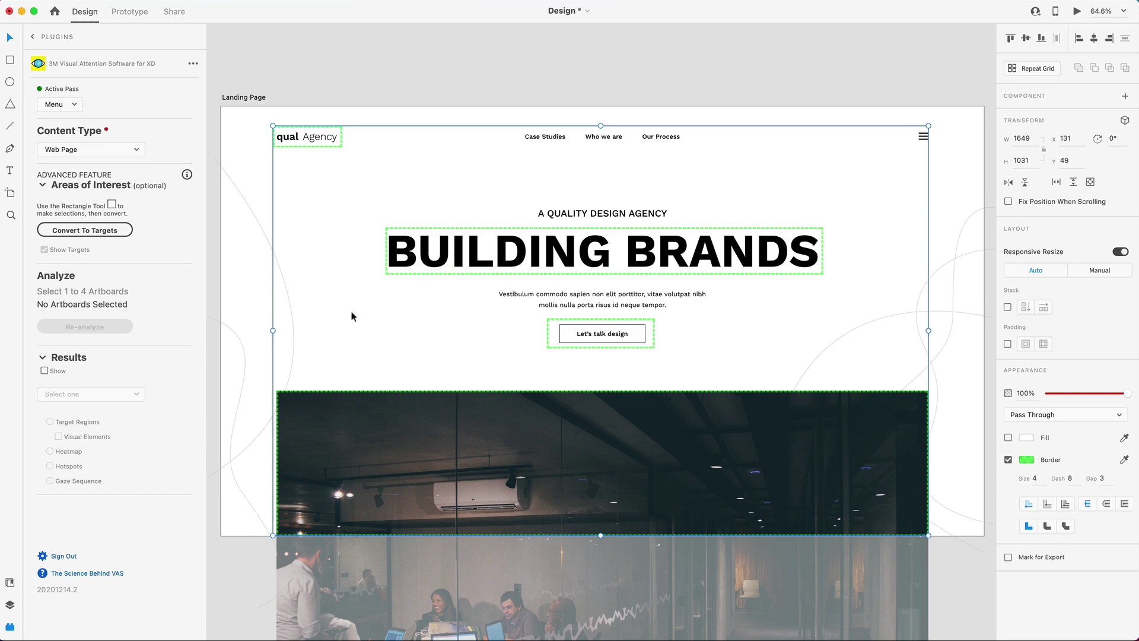
{"action": "left_click", "coordinate": [250, 99]}
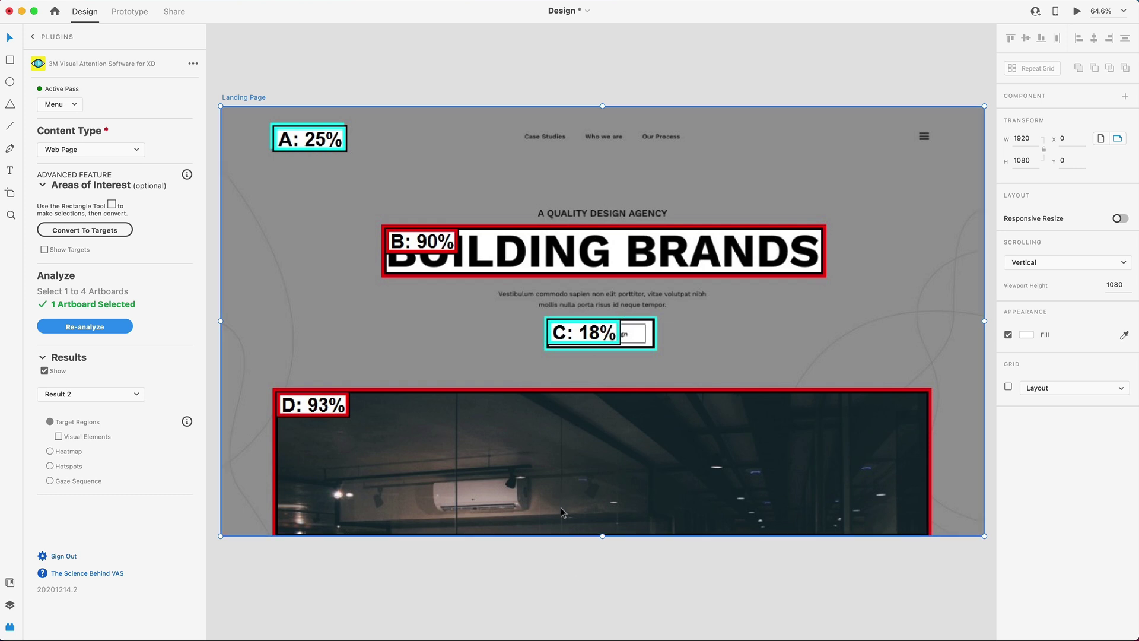
Step: Hide the results and rename the artboard to 'Landing Page - v1'
{"action": "left_click", "coordinate": [44, 370]}
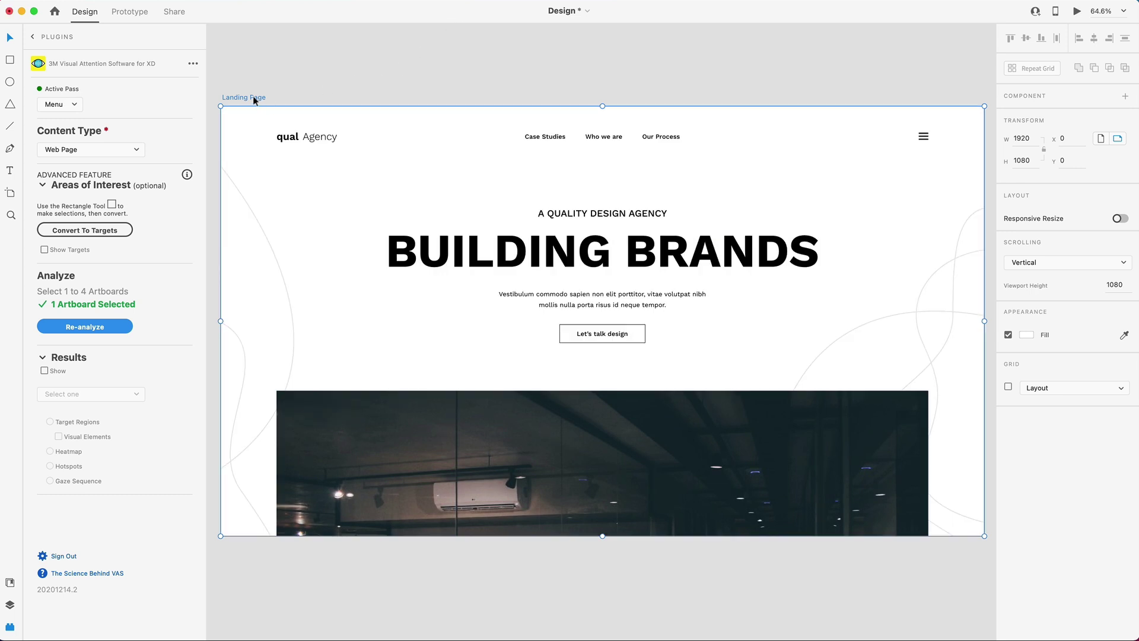
{"action": "double_click", "coordinate": [253, 97]}
{"action": "key", "text": "Right"}
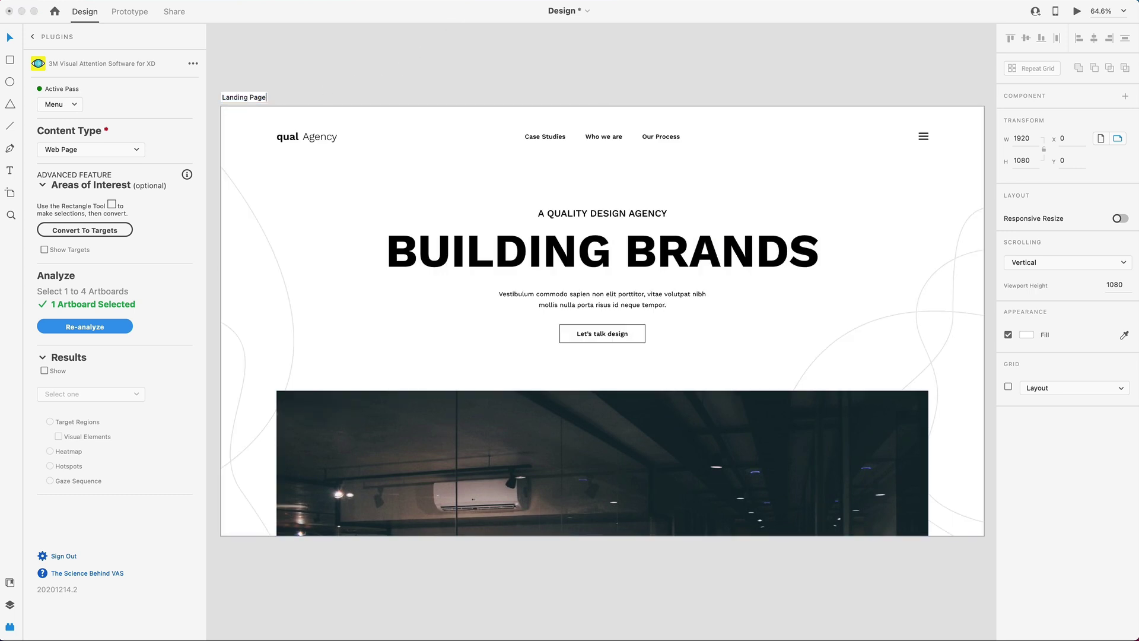
{"action": "type", "text": "- v1"}
{"action": "key", "text": "Return"}
Step: Duplicate the artboard and rename the copy 'Landing Page - v2'
{"action": "key", "text": "super+d"}
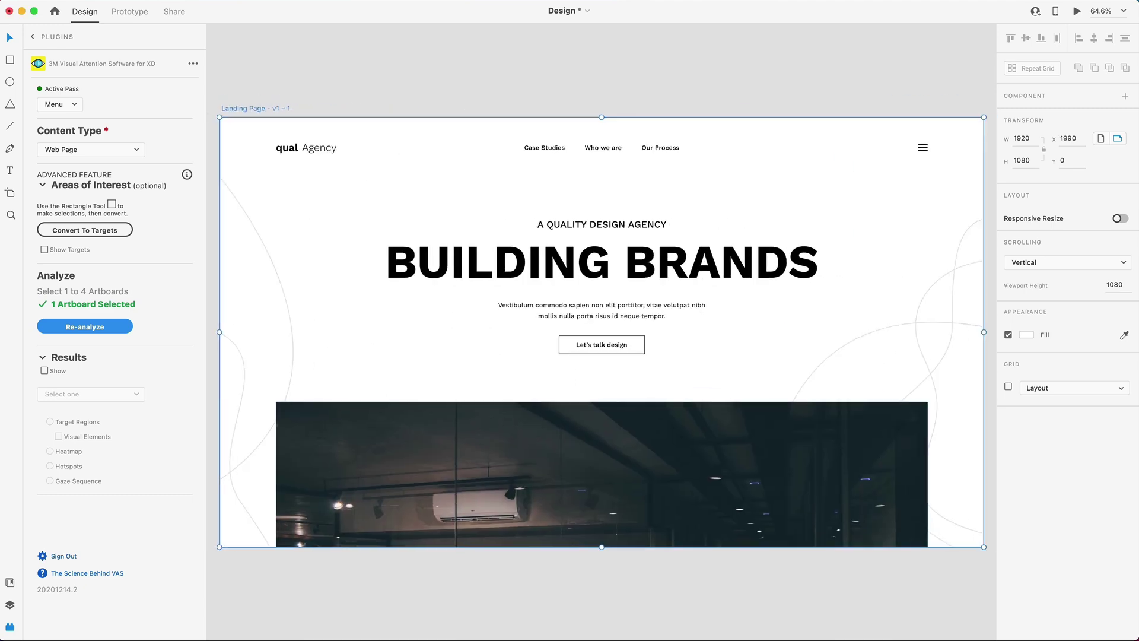
{"action": "double_click", "coordinate": [267, 108]}
{"action": "left_click", "coordinate": [276, 109]}
{"action": "left_click_drag", "start_coordinate": [273, 109], "coordinate": [317, 110]}
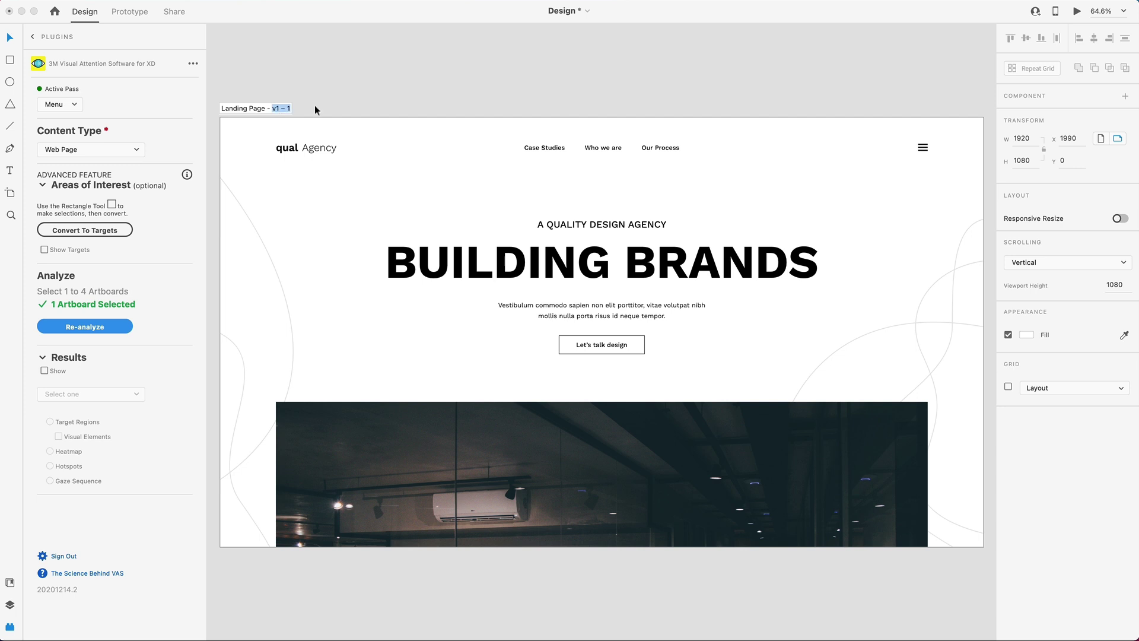
{"action": "type", "text": "v2"}
{"action": "left_click", "coordinate": [485, 82]}
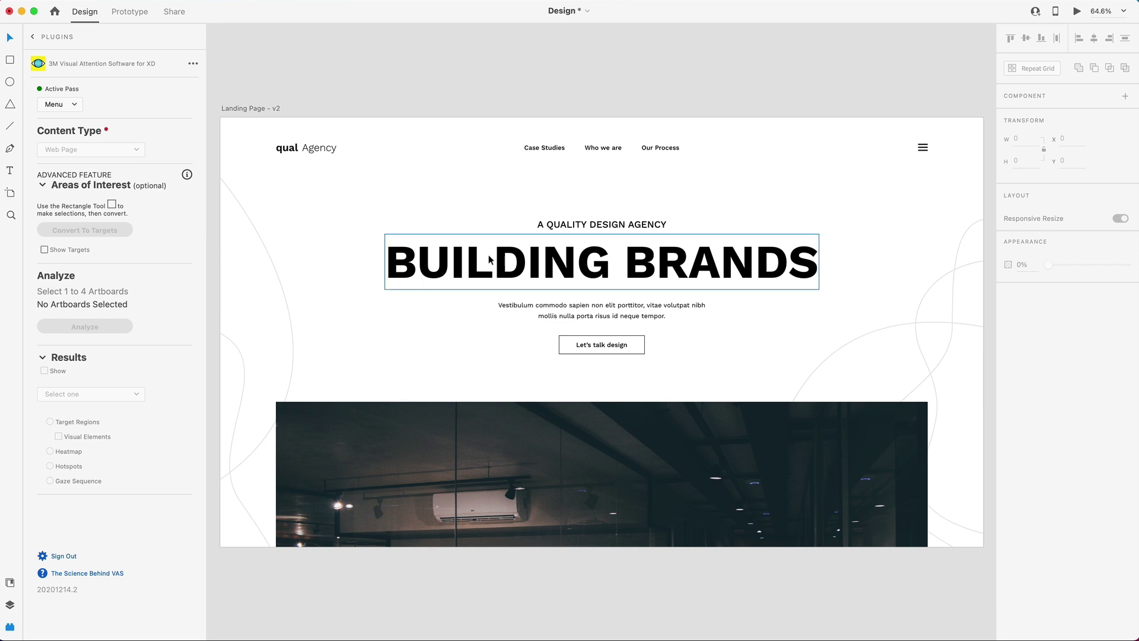
Step: Remove the Let's talk design button's border and fill its rectangle with black #000000
{"action": "scroll", "coordinate": [491, 261], "scroll_direction": "left", "scroll_amount": 5}
{"action": "scroll", "coordinate": [532, 263], "scroll_direction": "left", "scroll_amount": 6}
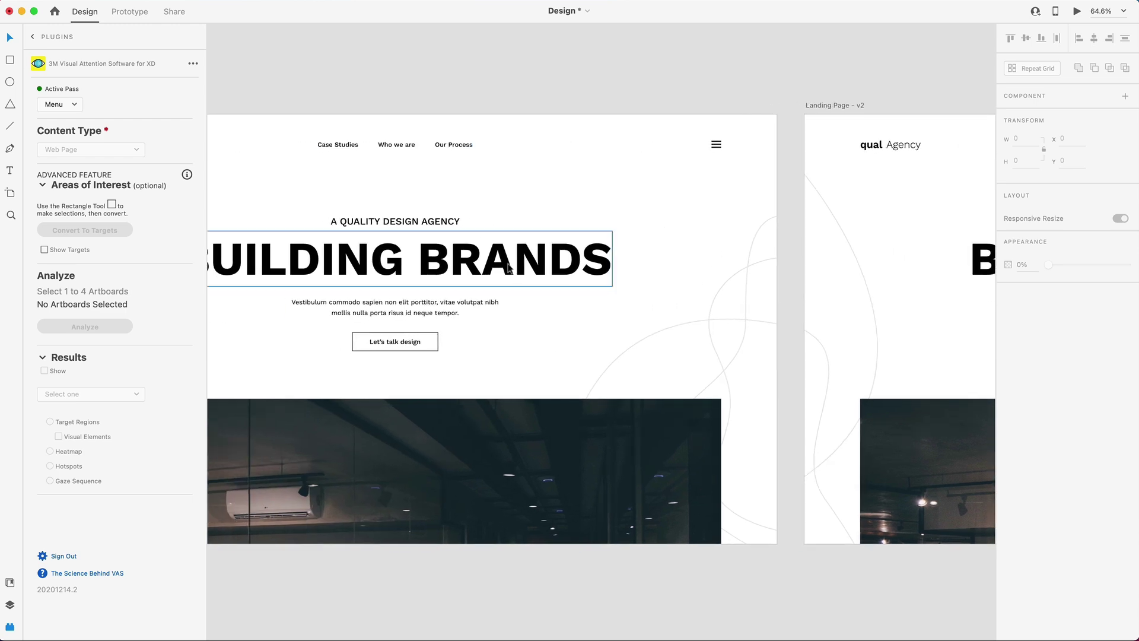
{"action": "scroll", "coordinate": [512, 268], "scroll_direction": "left", "scroll_amount": 5}
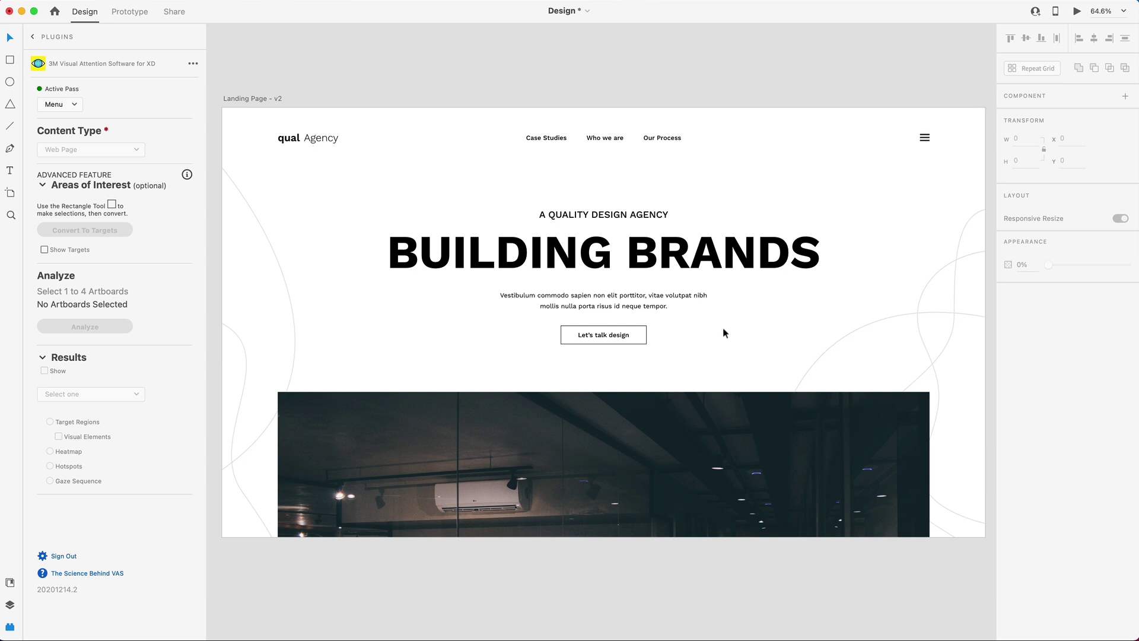
{"action": "left_click", "coordinate": [623, 336]}
{"action": "scroll", "coordinate": [622, 336], "scroll_direction": "up", "scroll_amount": 10}
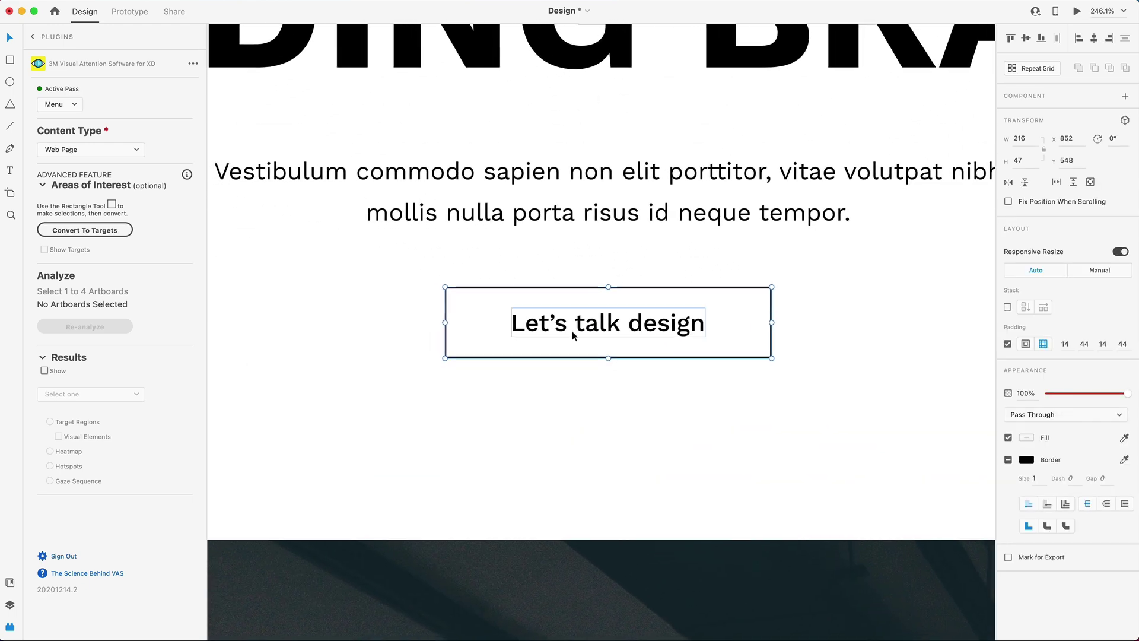
{"action": "scroll", "coordinate": [571, 307], "scroll_direction": "up", "scroll_amount": 2}
{"action": "double_click", "coordinate": [571, 290]}
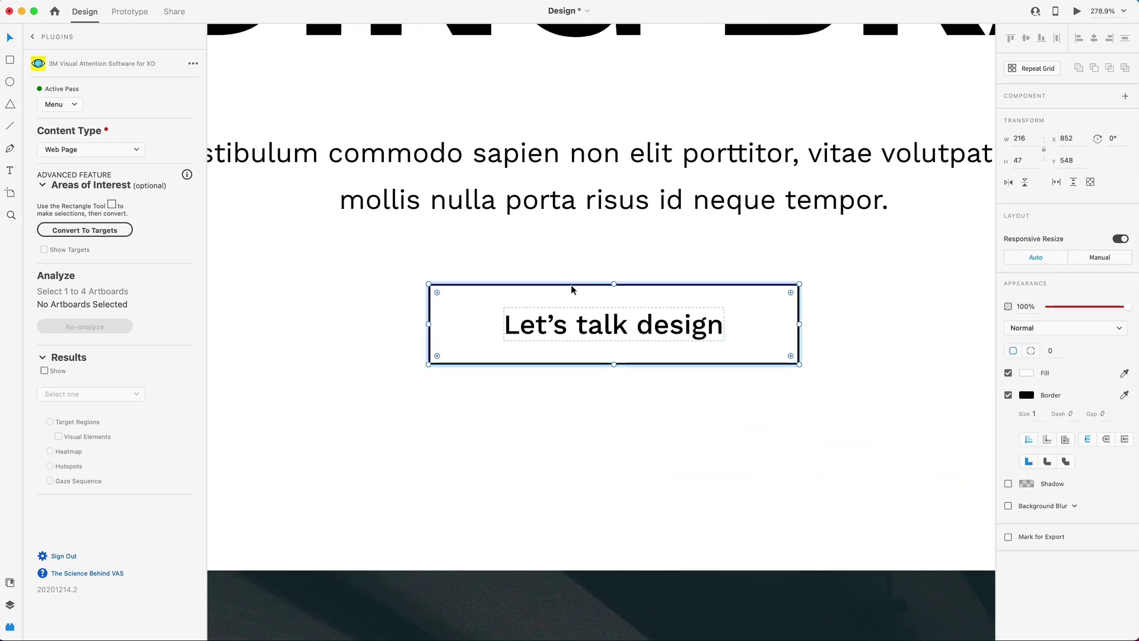
{"action": "left_click", "coordinate": [1008, 395]}
{"action": "left_click", "coordinate": [1027, 372]}
{"action": "left_click_drag", "start_coordinate": [953, 364], "coordinate": [857, 450]}
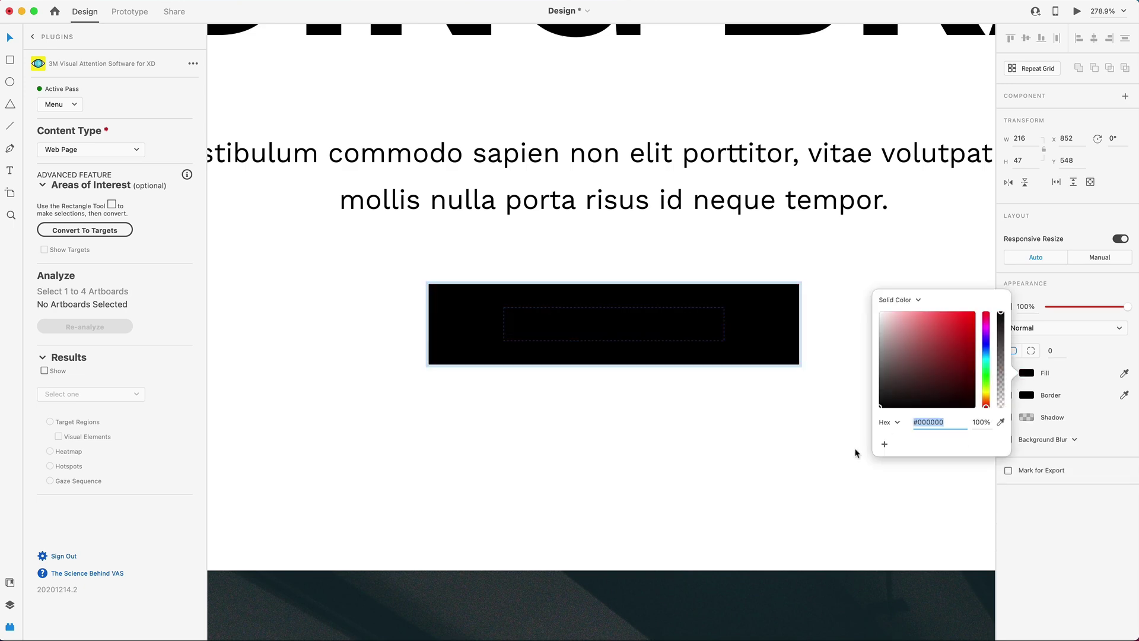
Step: Set the button label's fill to white #FFFFFF
{"action": "left_click", "coordinate": [609, 335]}
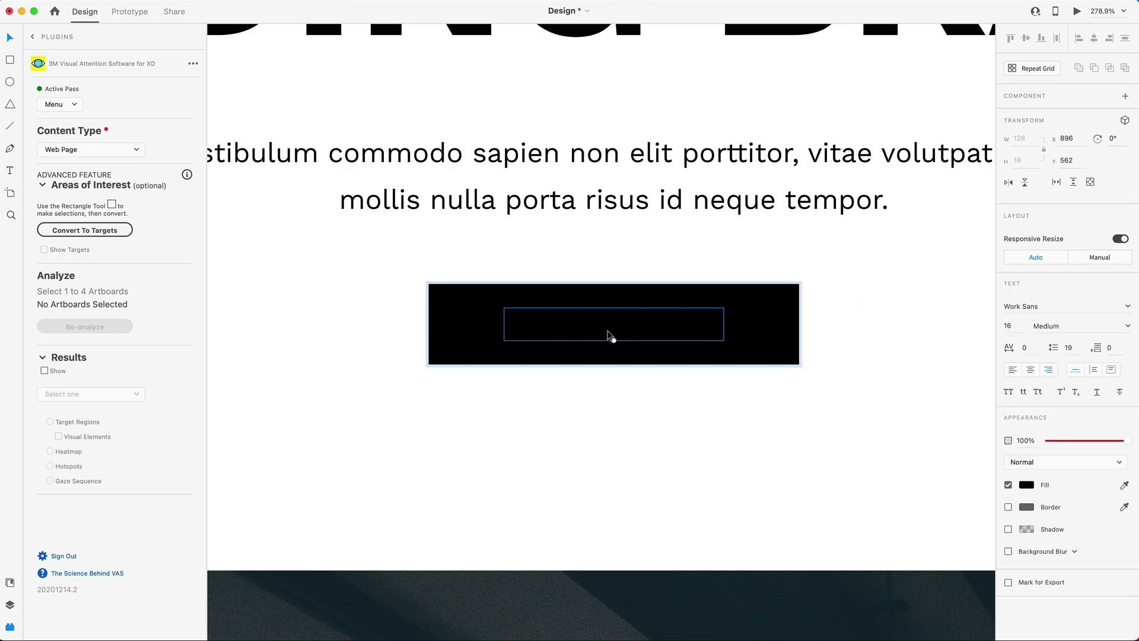
{"action": "left_click", "coordinate": [1027, 484]}
{"action": "left_click_drag", "start_coordinate": [920, 475], "coordinate": [856, 395]}
{"action": "left_click", "coordinate": [912, 343]}
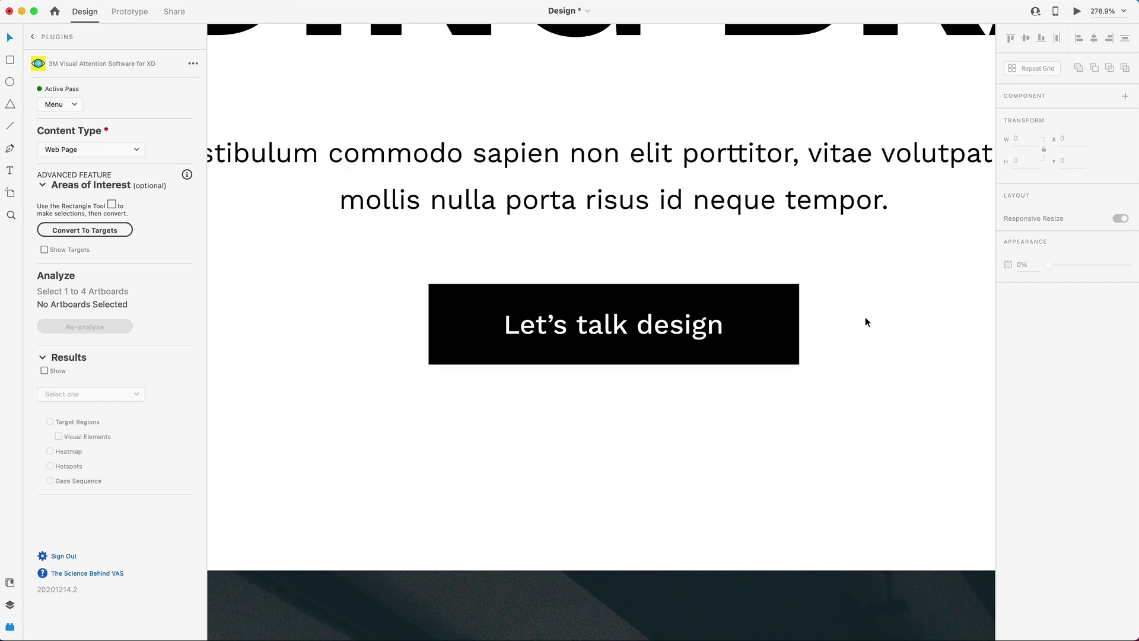
Step: Nudge the v2 hero photo further down below the call-to-action button
{"action": "key", "text": "super+0"}
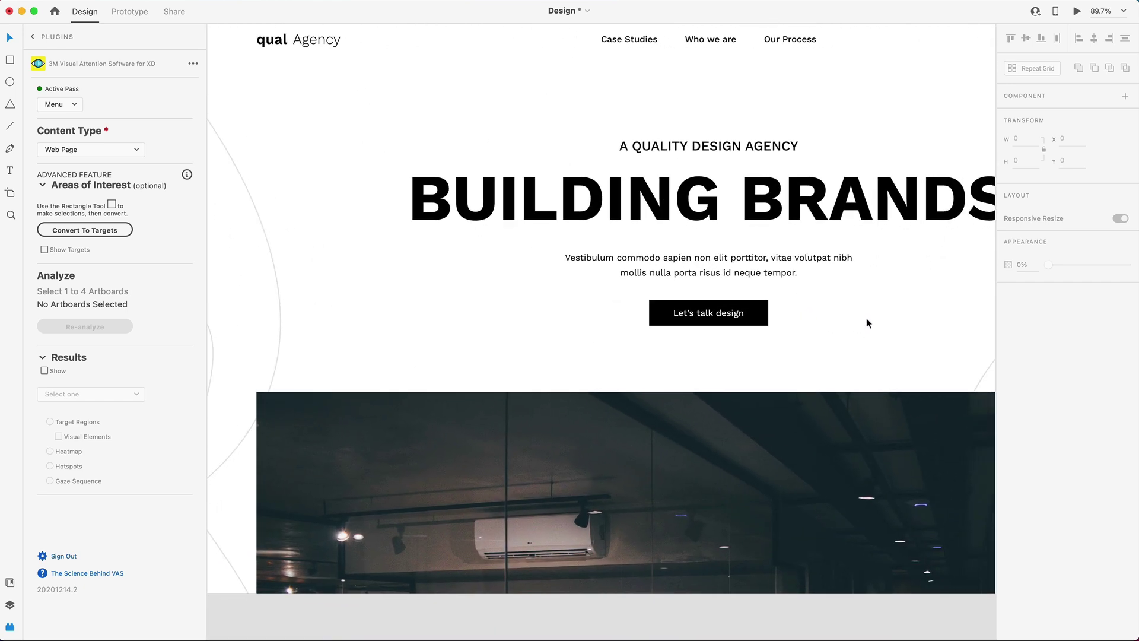
{"action": "scroll", "coordinate": [866, 318], "scroll_direction": "down", "scroll_amount": 5}
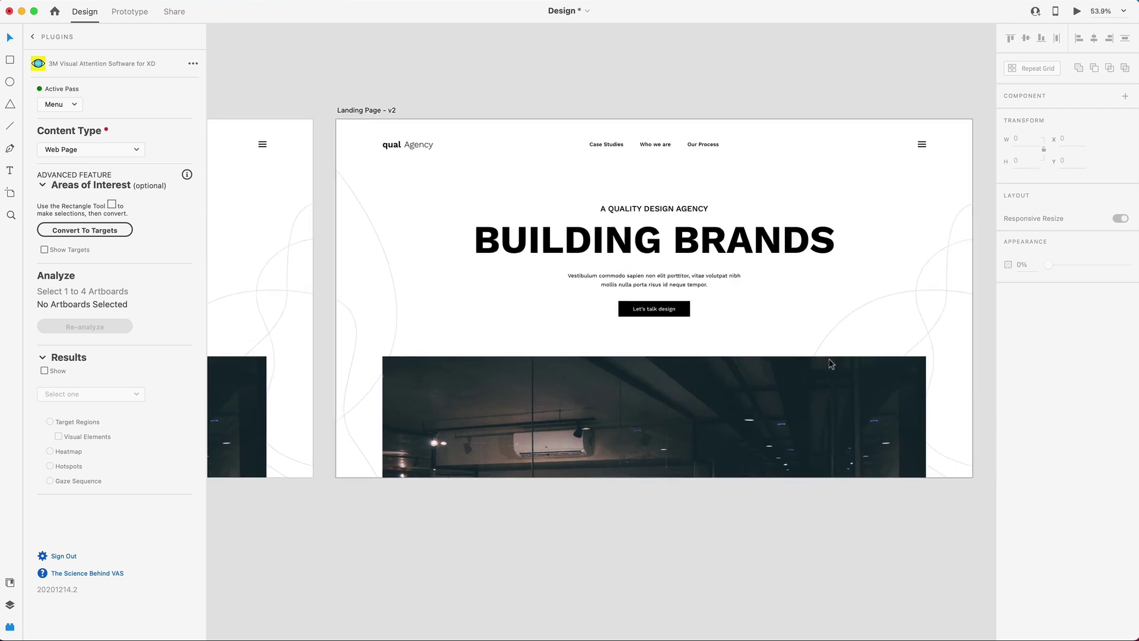
{"action": "scroll", "coordinate": [830, 363], "scroll_direction": "down", "scroll_amount": 1}
{"action": "left_click", "coordinate": [714, 377]}
{"action": "left_click_drag", "start_coordinate": [714, 377], "coordinate": [714, 401]}
{"action": "key", "text": "super+z"}
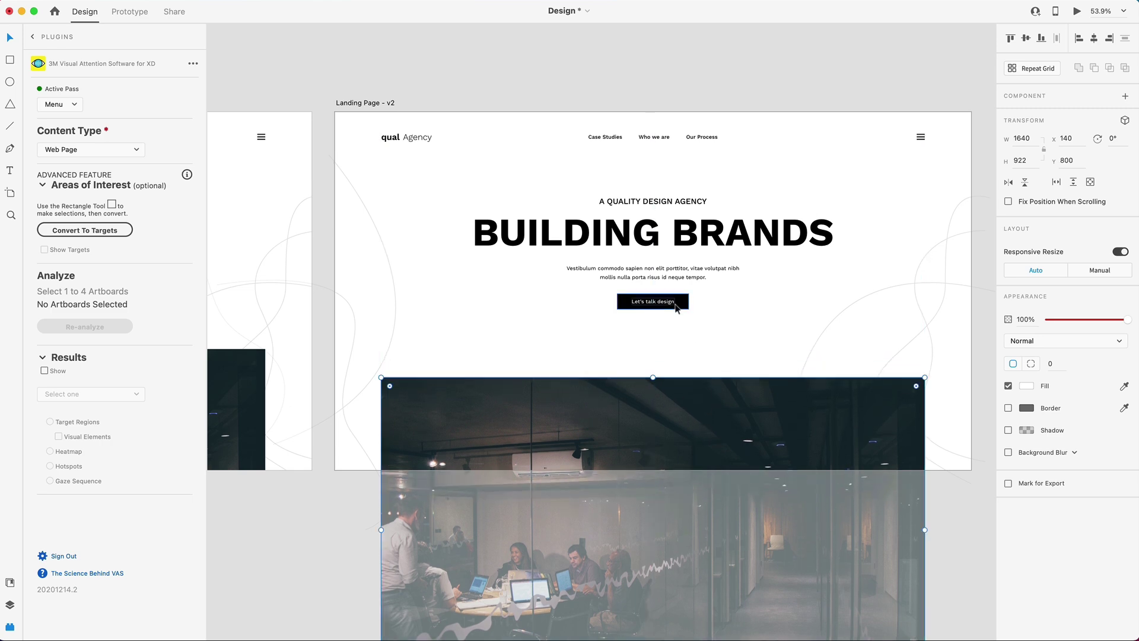
{"action": "key", "text": "Up"}
{"action": "key", "text": "Up"}
{"action": "key", "text": "Up"}
{"action": "key", "text": "Up"}
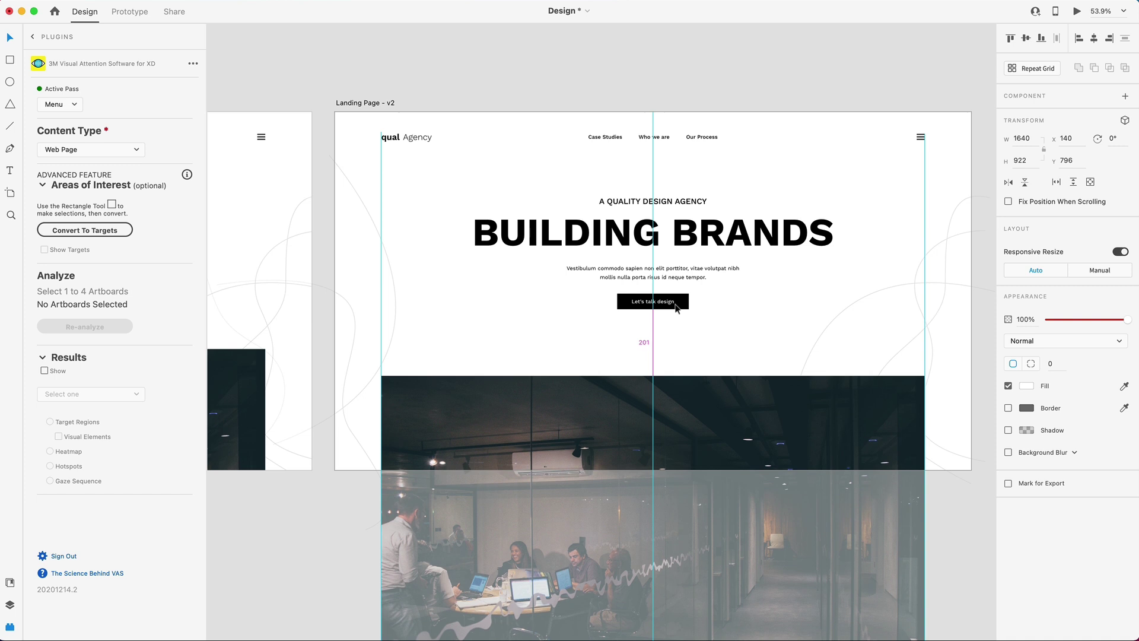
{"action": "key", "text": "Up"}
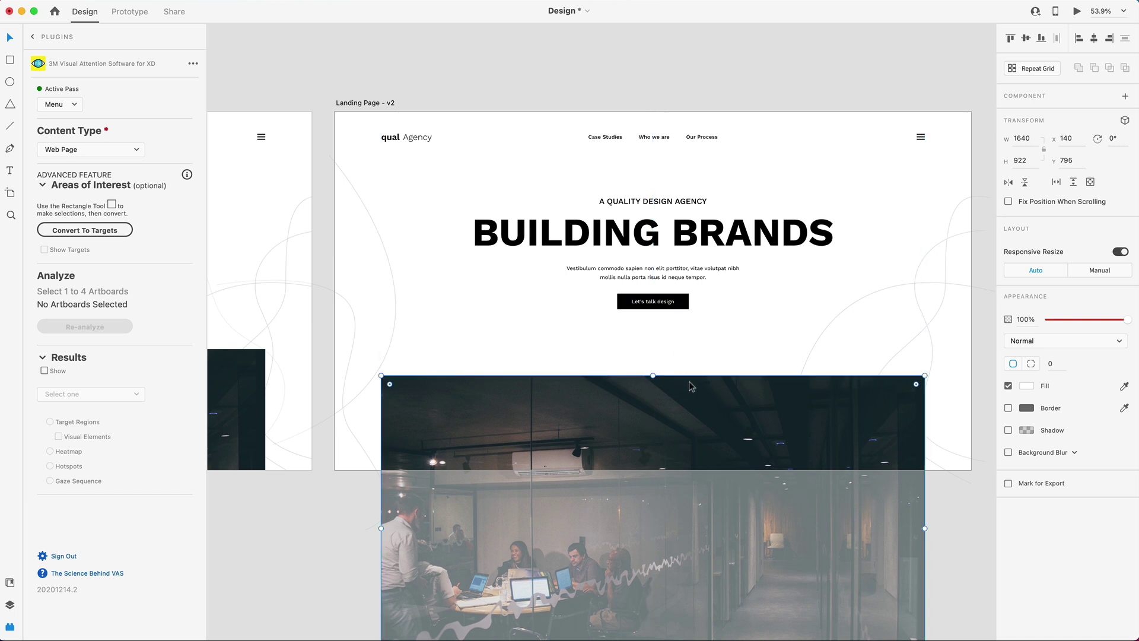
{"action": "key", "text": "shift+Down"}
{"action": "key", "text": "shift+Down"}
{"action": "key", "text": "shift+Down"}
{"action": "key", "text": "Down"}
{"action": "key", "text": "Down"}
{"action": "key", "text": "Down"}
{"action": "key", "text": "Down"}
{"action": "key", "text": "Down"}
{"action": "key", "text": "Down"}
{"action": "key", "text": "Down"}
{"action": "key", "text": "Down"}
{"action": "key", "text": "Down"}
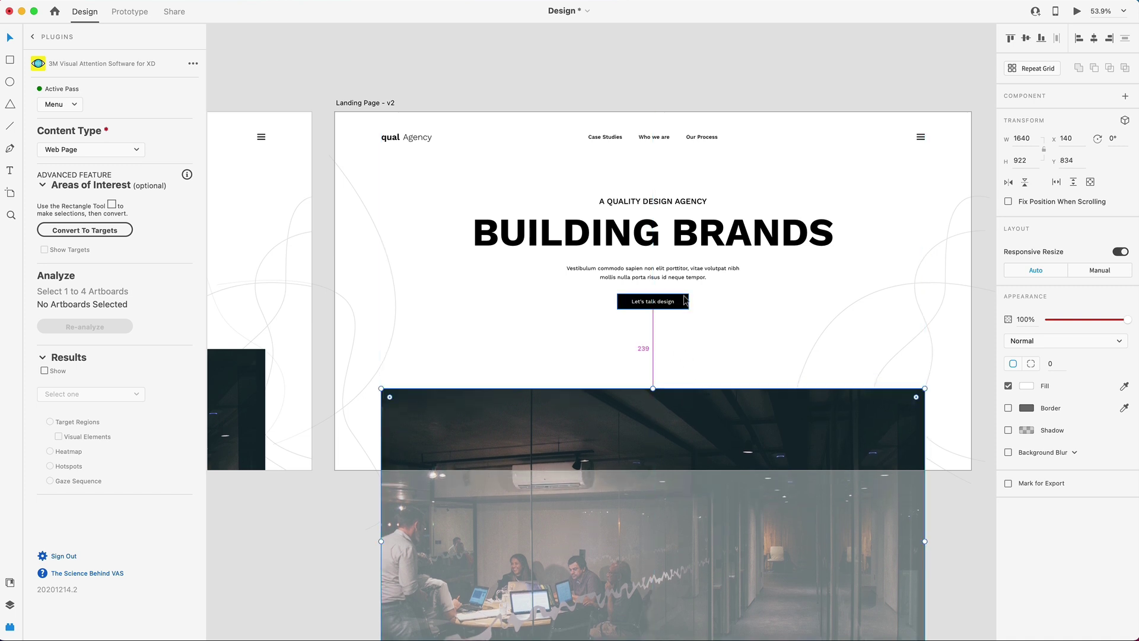
{"action": "key", "text": "Escape"}
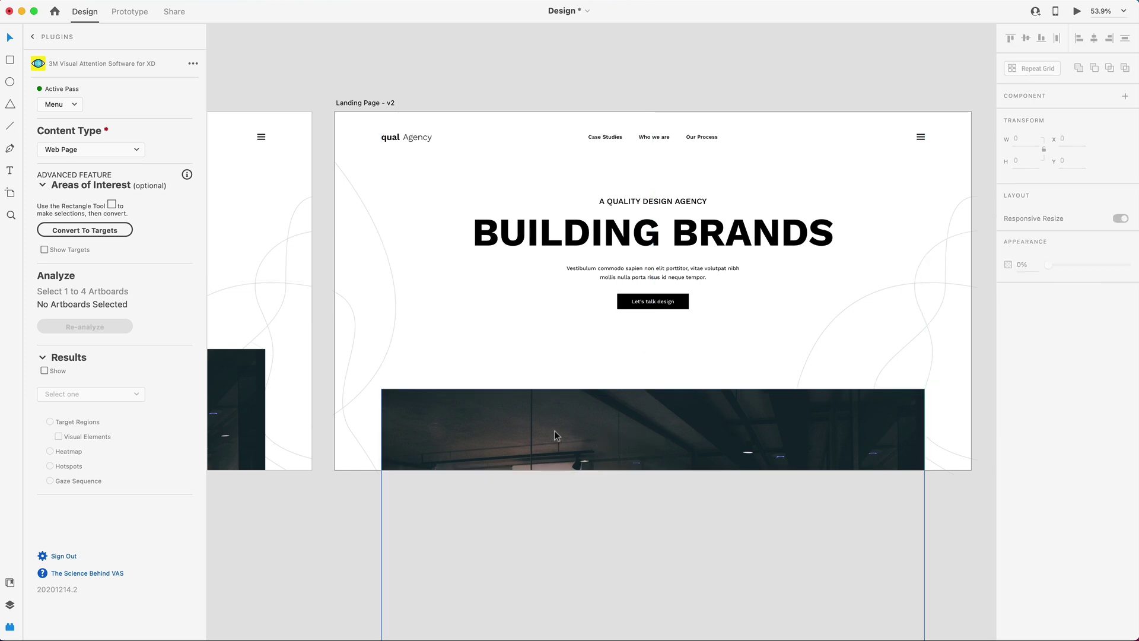
Step: Shift the hero heading, subtitle and button group slightly down
{"action": "left_click", "coordinate": [730, 345]}
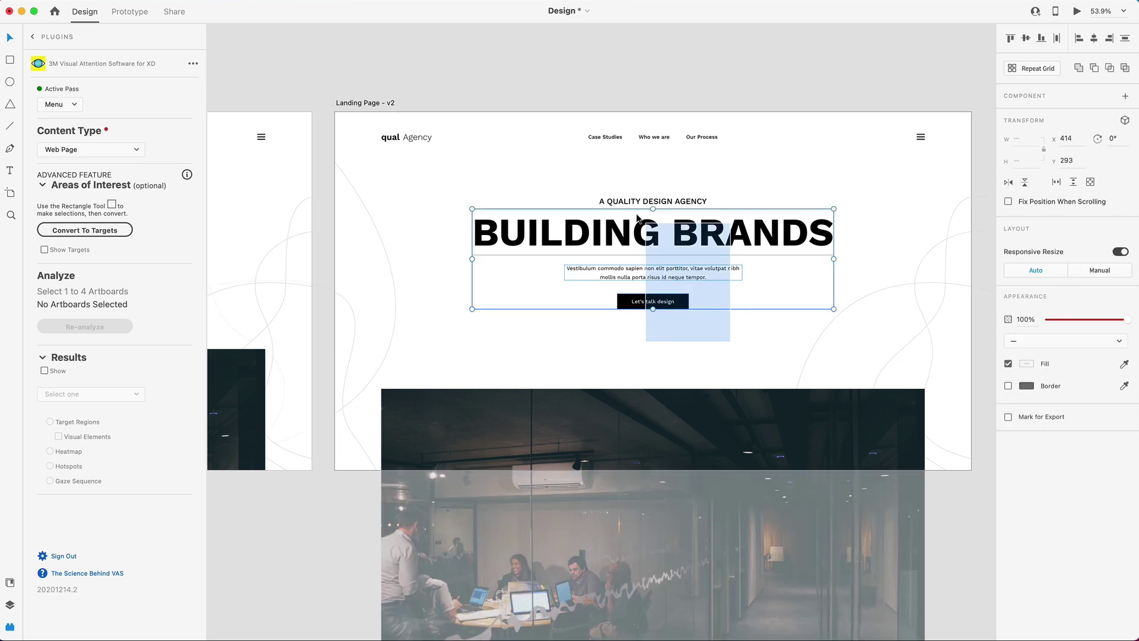
{"action": "left_click_drag", "start_coordinate": [670, 233], "coordinate": [671, 240]}
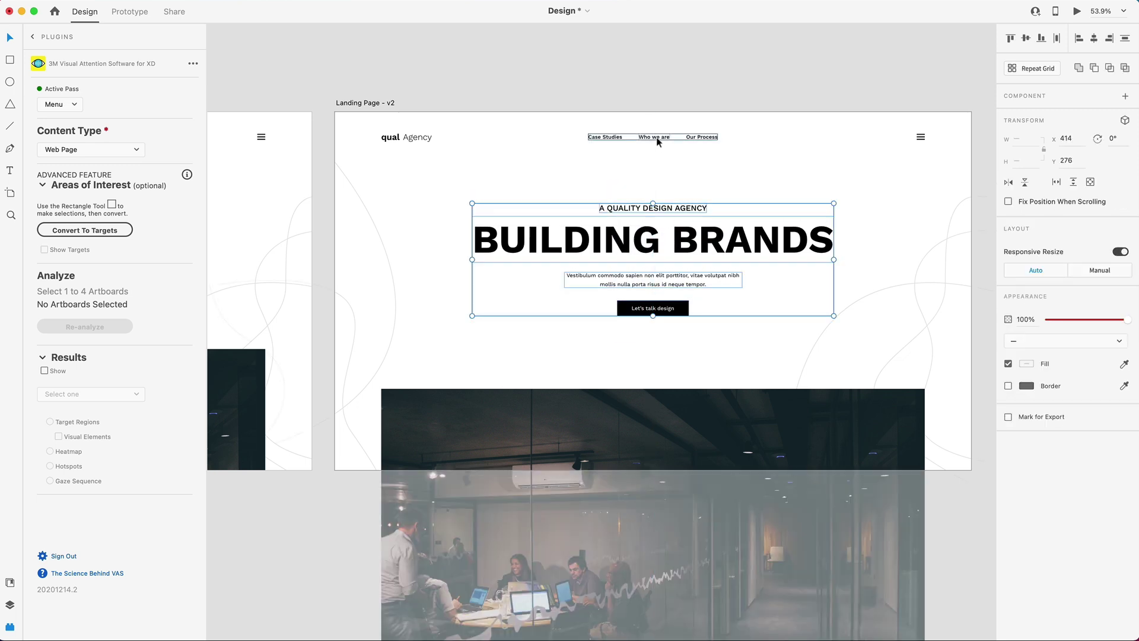
{"action": "key", "text": "Up"}
{"action": "left_click", "coordinate": [706, 165]}
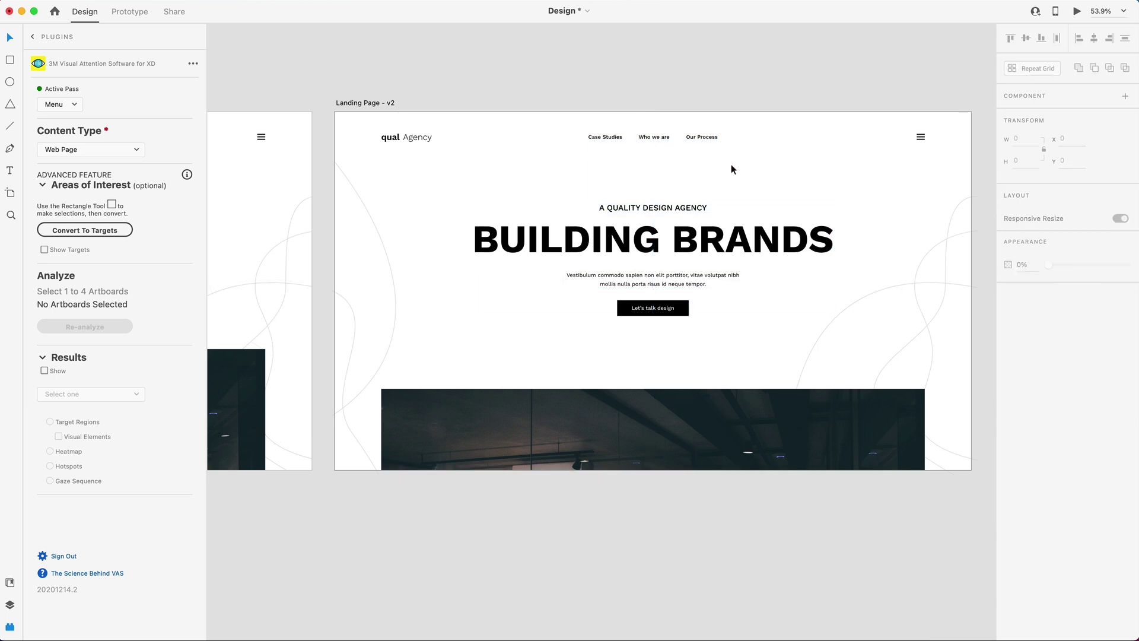
{"action": "scroll", "coordinate": [314, 126], "scroll_direction": "right", "scroll_amount": 2}
Step: Re-run the attention analysis on Landing Page - v2
{"action": "left_click", "coordinate": [314, 116]}
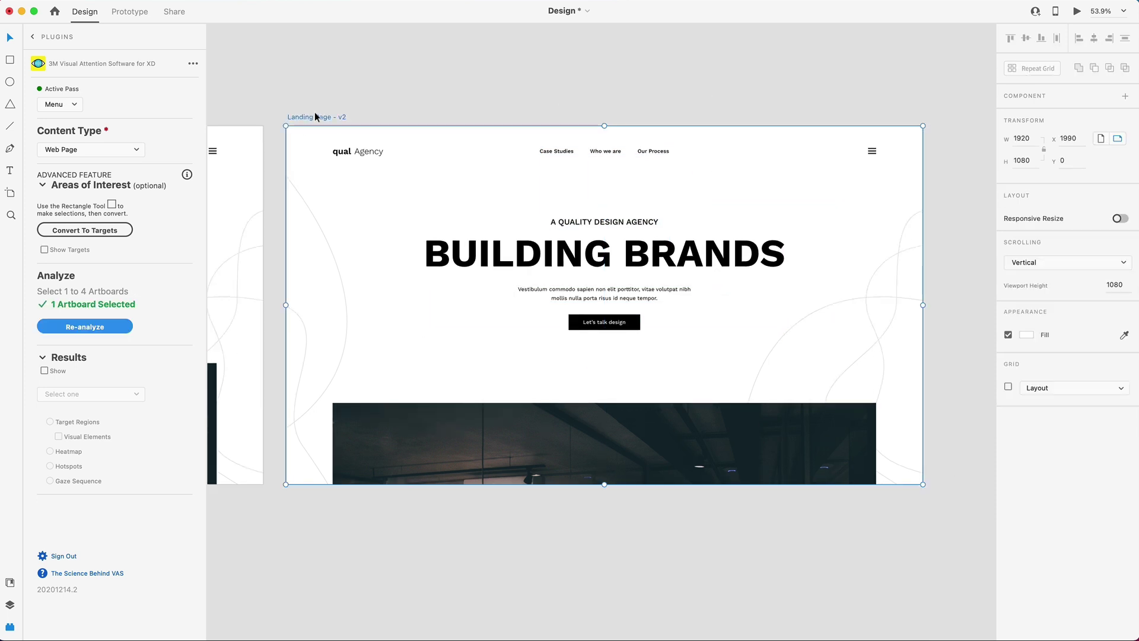
{"action": "left_click", "coordinate": [89, 327]}
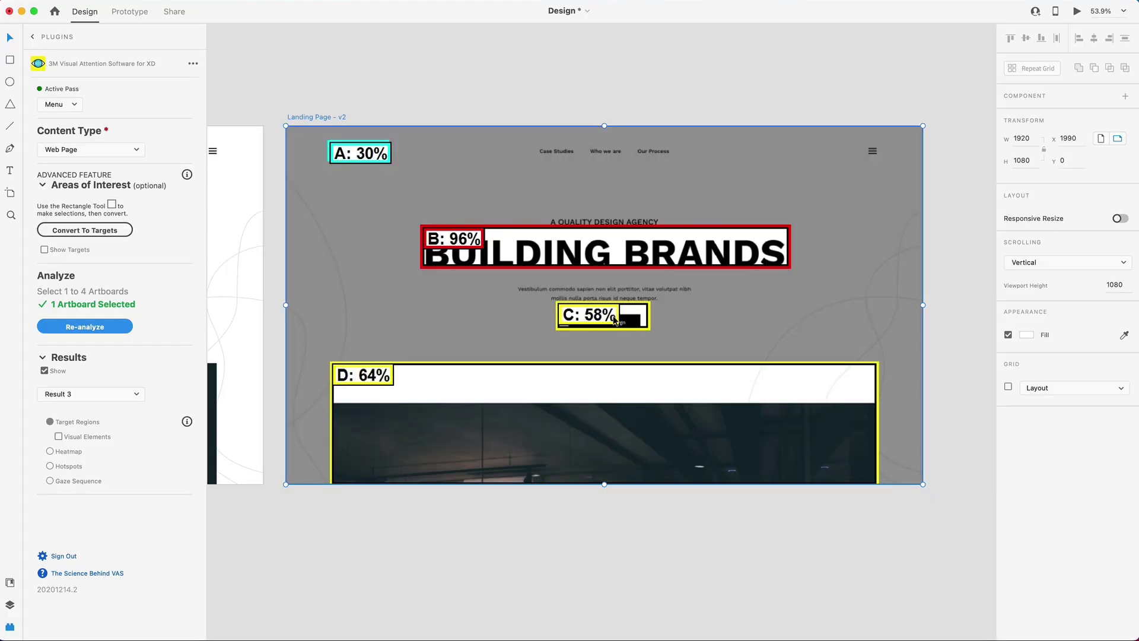
{"action": "scroll", "coordinate": [600, 317], "scroll_direction": "left", "scroll_amount": 10}
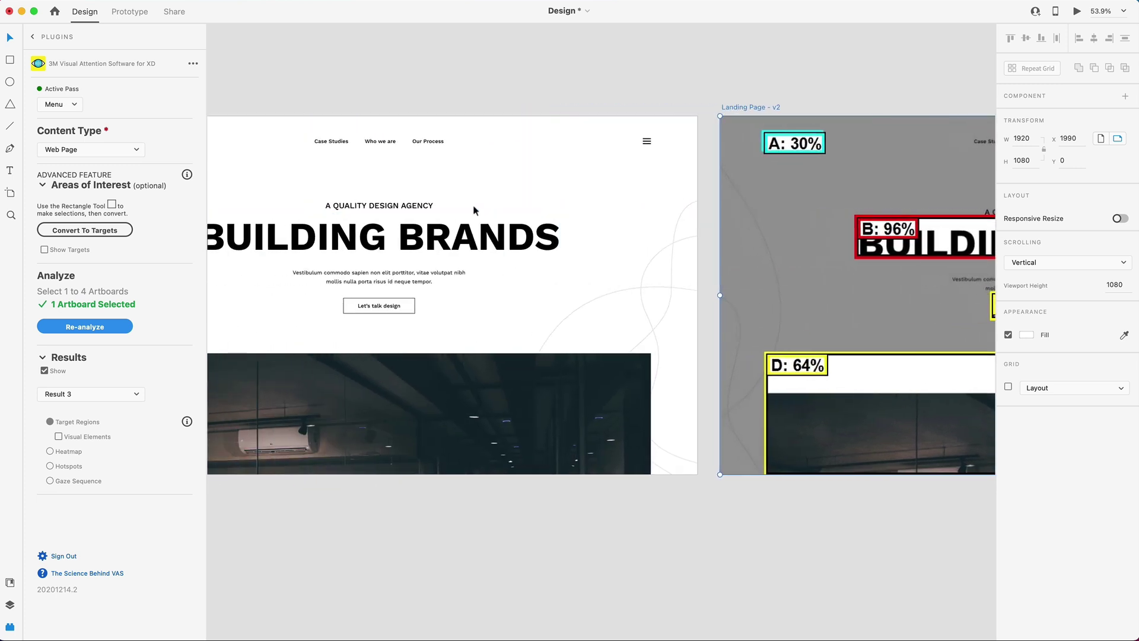
Step: Show v1's Result 2 as scored target regions A–D beside v2's scores
{"action": "left_click", "coordinate": [291, 105]}
{"action": "key", "text": "super+3"}
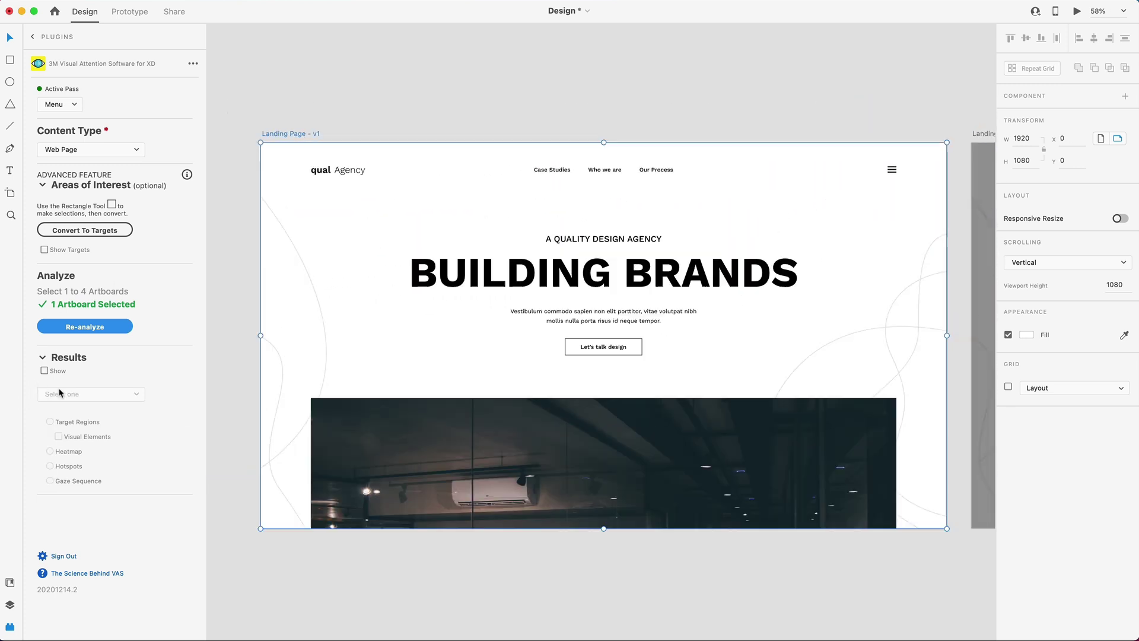
{"action": "left_click", "coordinate": [45, 371]}
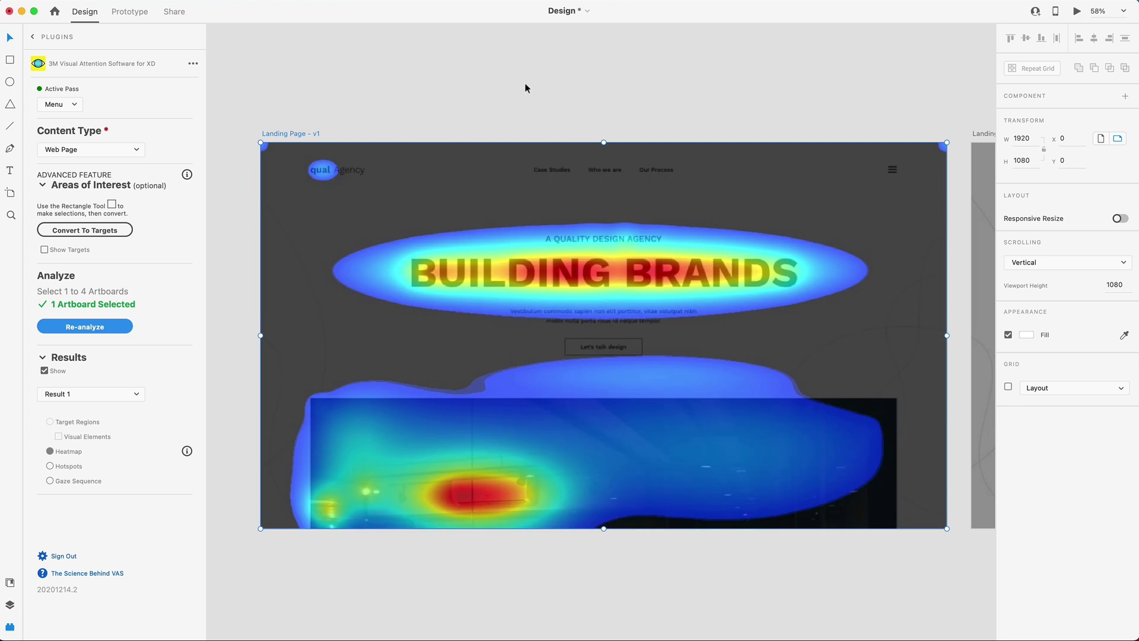
{"action": "scroll", "coordinate": [526, 89], "scroll_direction": "down", "scroll_amount": 3}
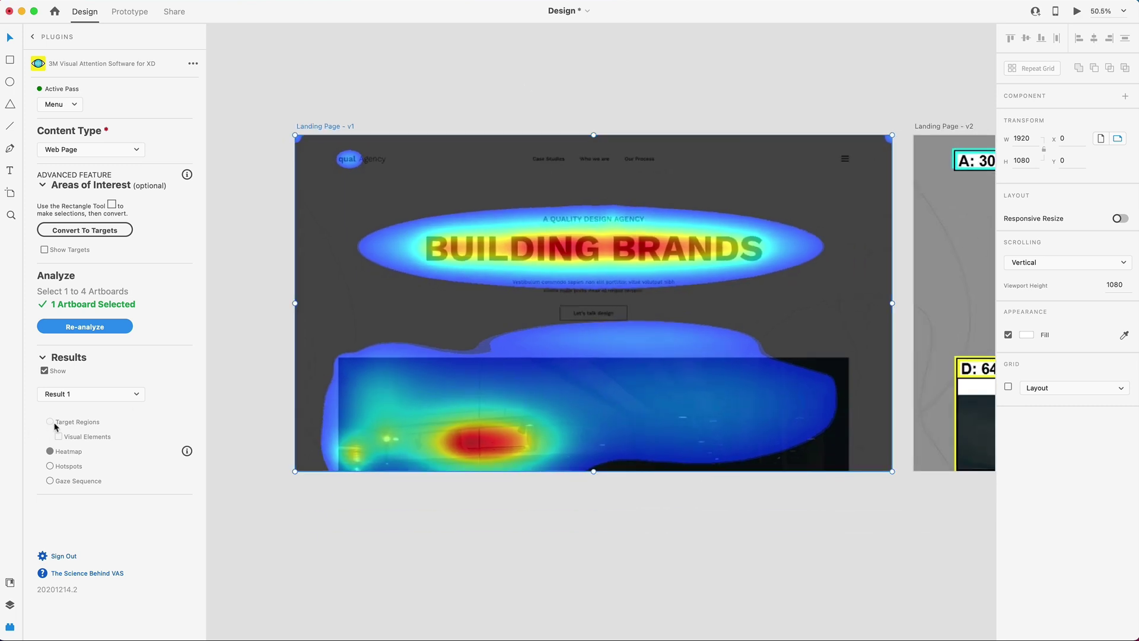
{"action": "left_click", "coordinate": [59, 396]}
{"action": "left_click", "coordinate": [61, 409]}
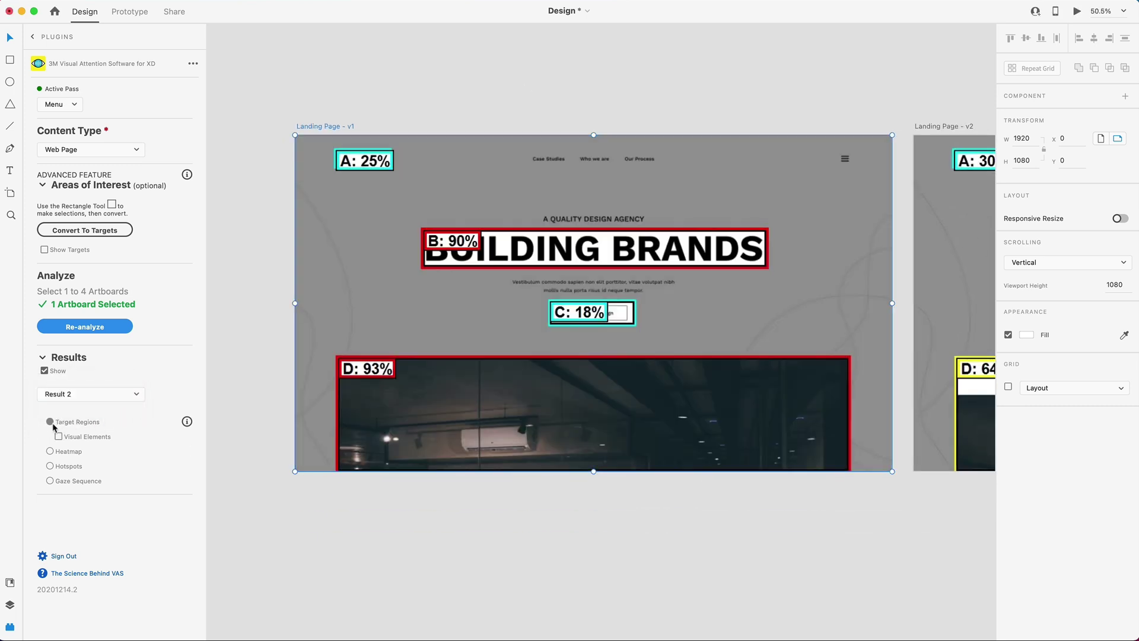
{"action": "scroll", "coordinate": [713, 307], "scroll_direction": "right", "scroll_amount": 5}
{"action": "scroll", "coordinate": [753, 379], "scroll_direction": "down", "scroll_amount": 3}
{"action": "left_click", "coordinate": [799, 456]}
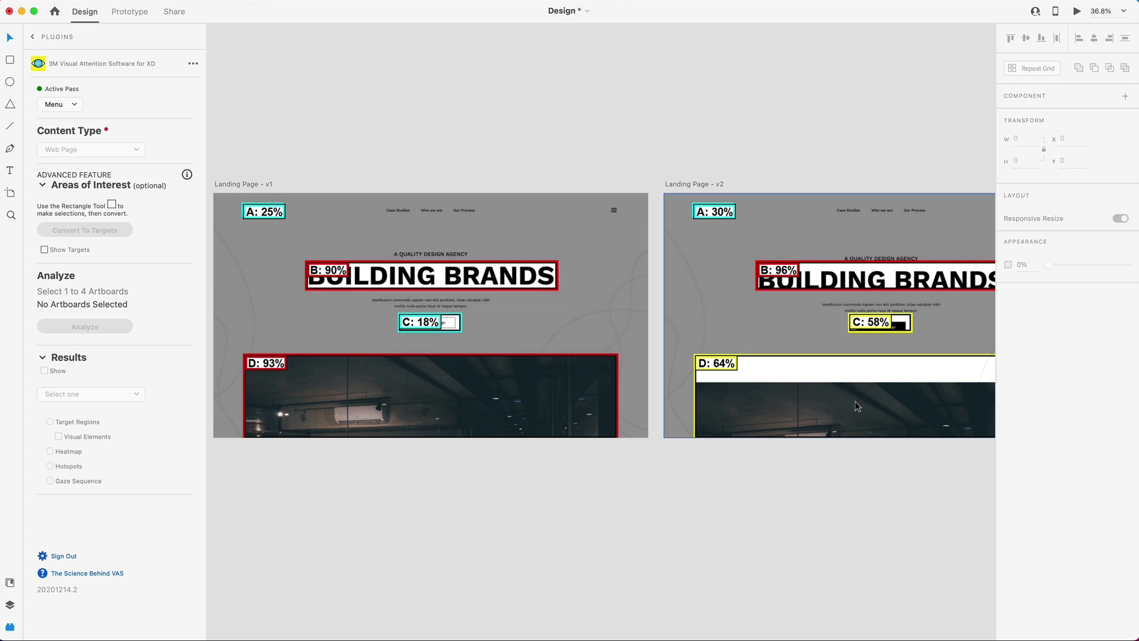
Step: Select Landing Page - v2 and untick Results > Show to clear its score overlay
{"action": "scroll", "coordinate": [855, 401], "scroll_direction": "right", "scroll_amount": 5}
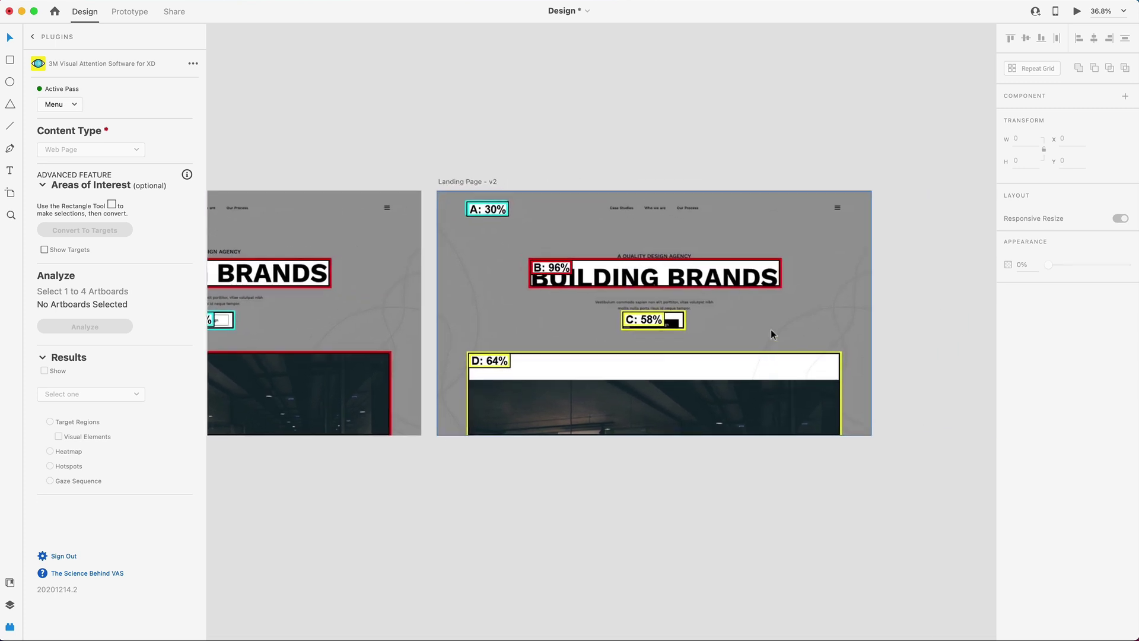
{"action": "scroll", "coordinate": [479, 237], "scroll_direction": "up", "scroll_amount": 3}
{"action": "scroll", "coordinate": [292, 123], "scroll_direction": "left", "scroll_amount": 8}
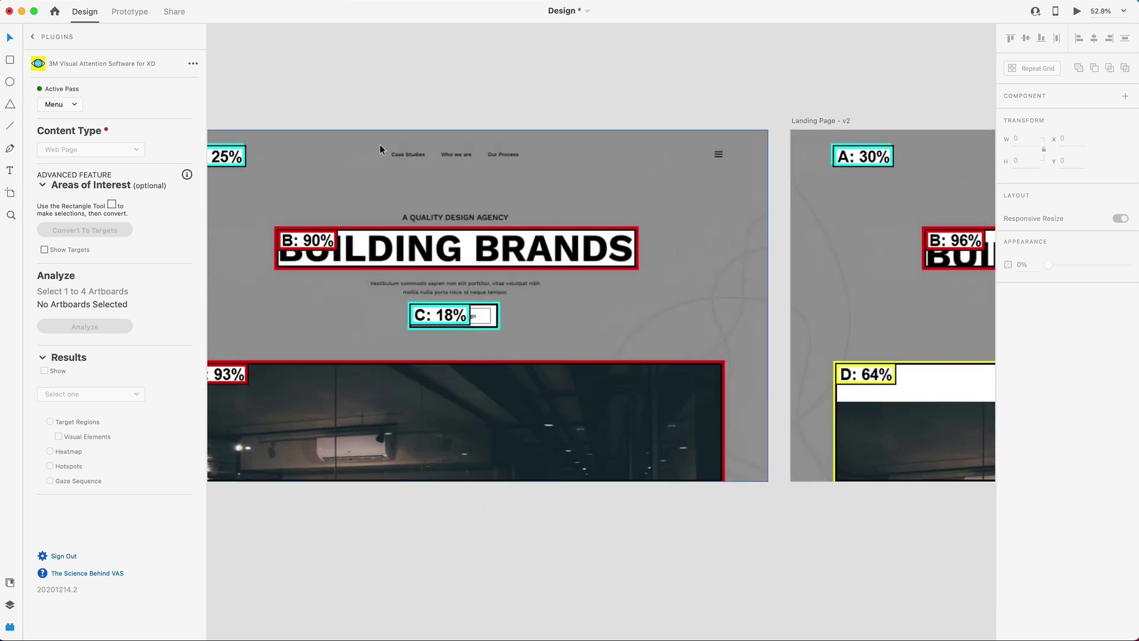
{"action": "scroll", "coordinate": [380, 149], "scroll_direction": "left", "scroll_amount": 5}
{"action": "scroll", "coordinate": [517, 261], "scroll_direction": "right", "scroll_amount": 12}
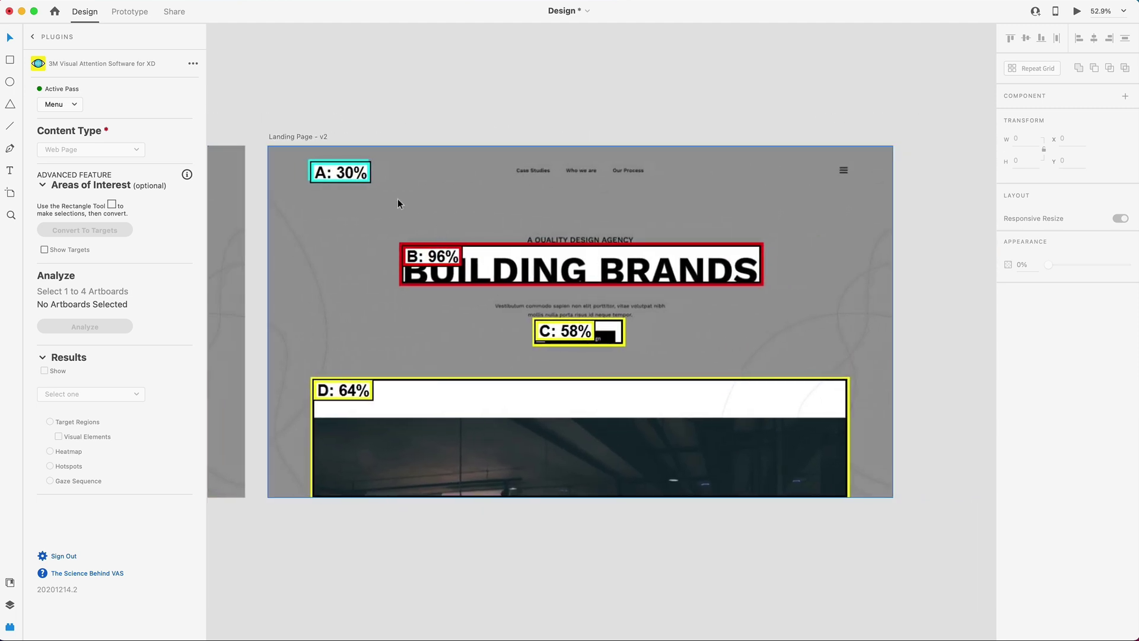
{"action": "left_click", "coordinate": [297, 137]}
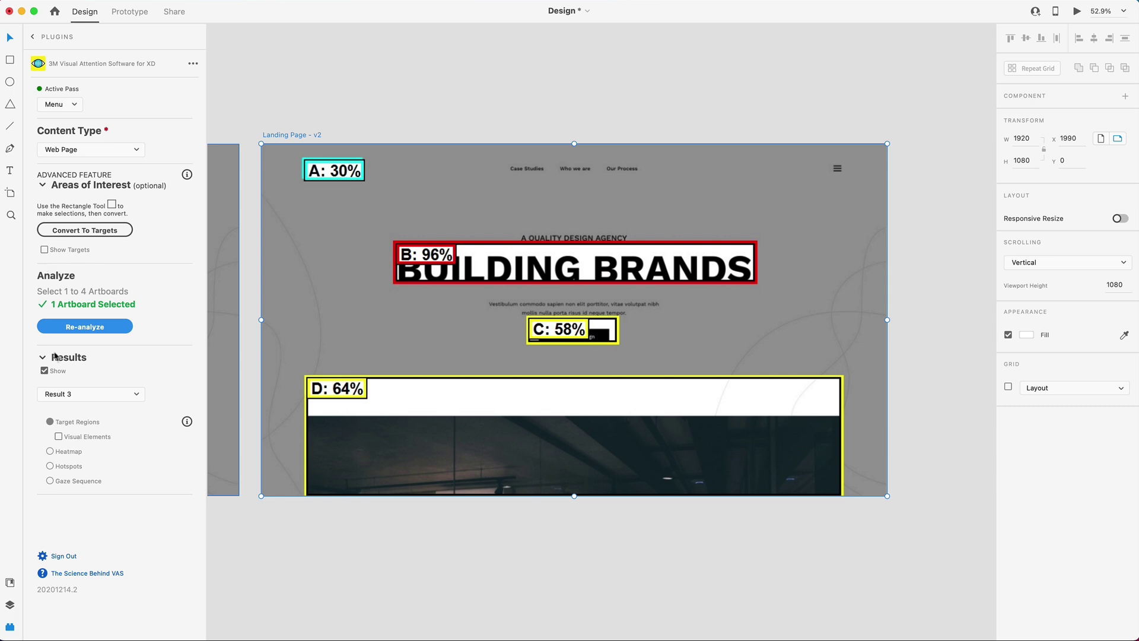
{"action": "left_click", "coordinate": [44, 370]}
{"action": "left_click", "coordinate": [602, 543]}
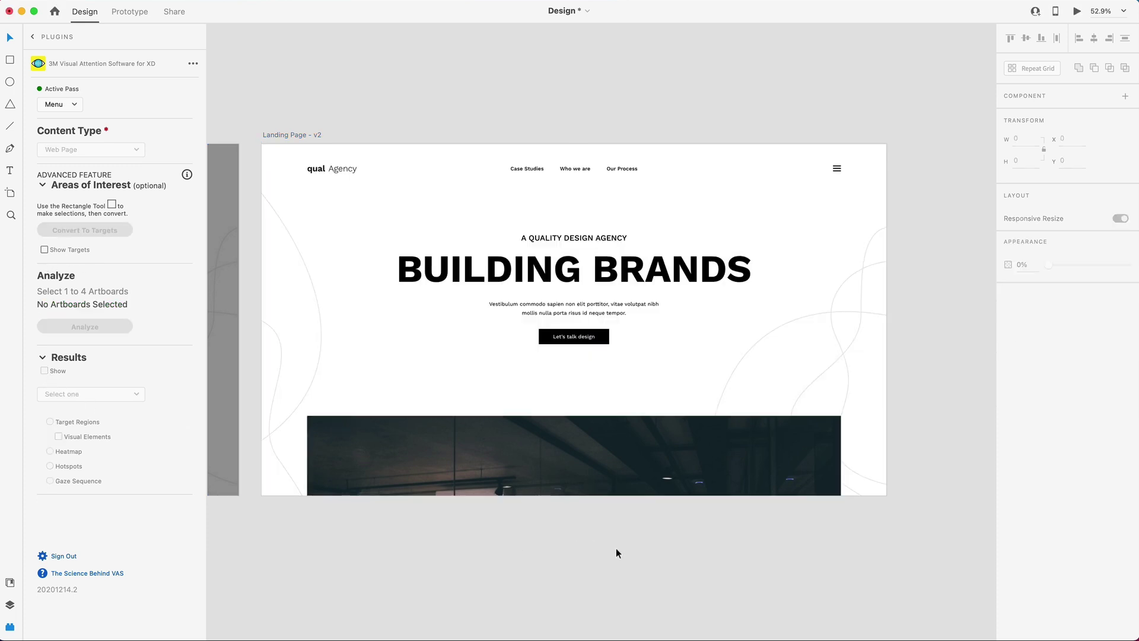
{"action": "scroll", "coordinate": [589, 358], "scroll_direction": "up", "scroll_amount": 3}
Step: Set the Let's talk design button's padding to 20 top/bottom and 60 left/right, widening it to 248
{"action": "scroll", "coordinate": [588, 358], "scroll_direction": "up", "scroll_amount": 5}
{"action": "left_click", "coordinate": [609, 329]}
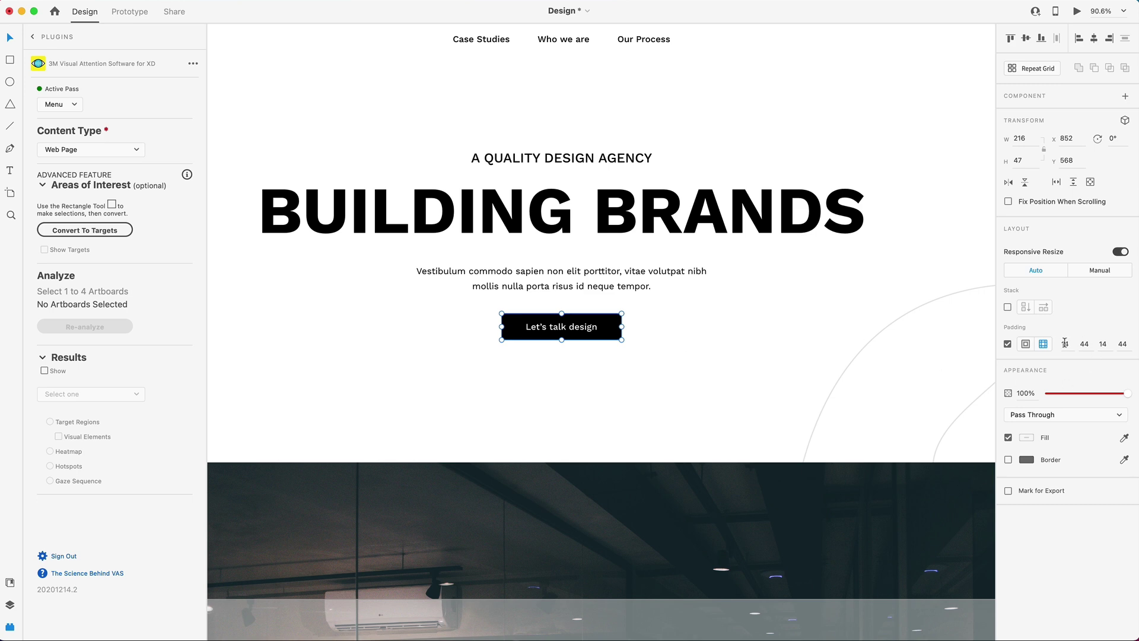
{"action": "left_click_drag", "start_coordinate": [1065, 343], "coordinate": [1072, 346]}
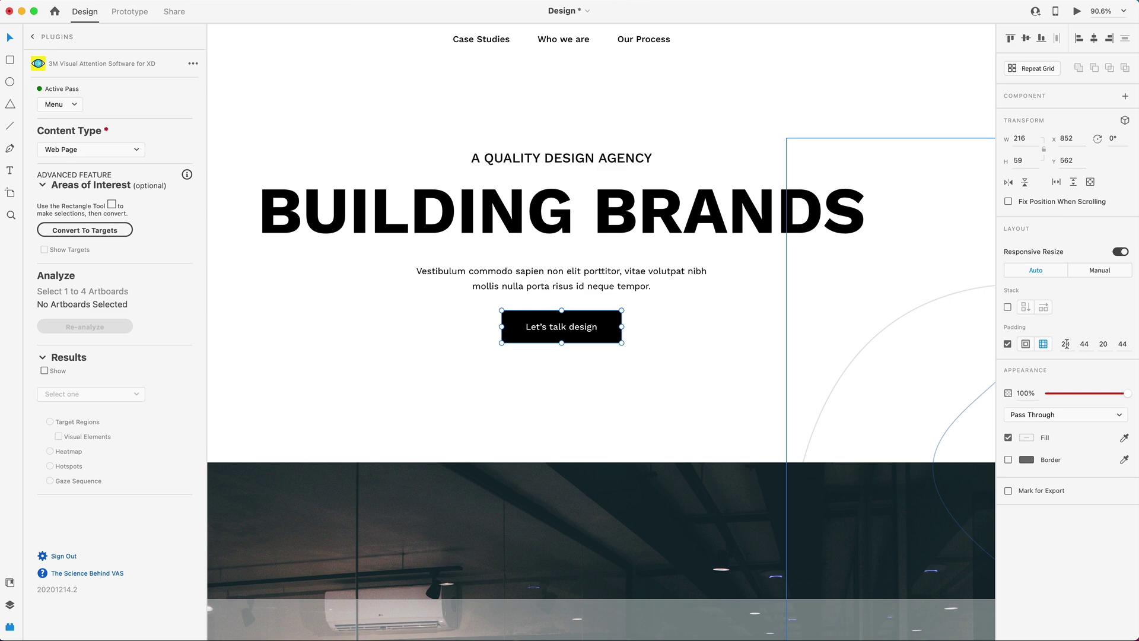
{"action": "left_click", "coordinate": [1085, 344]}
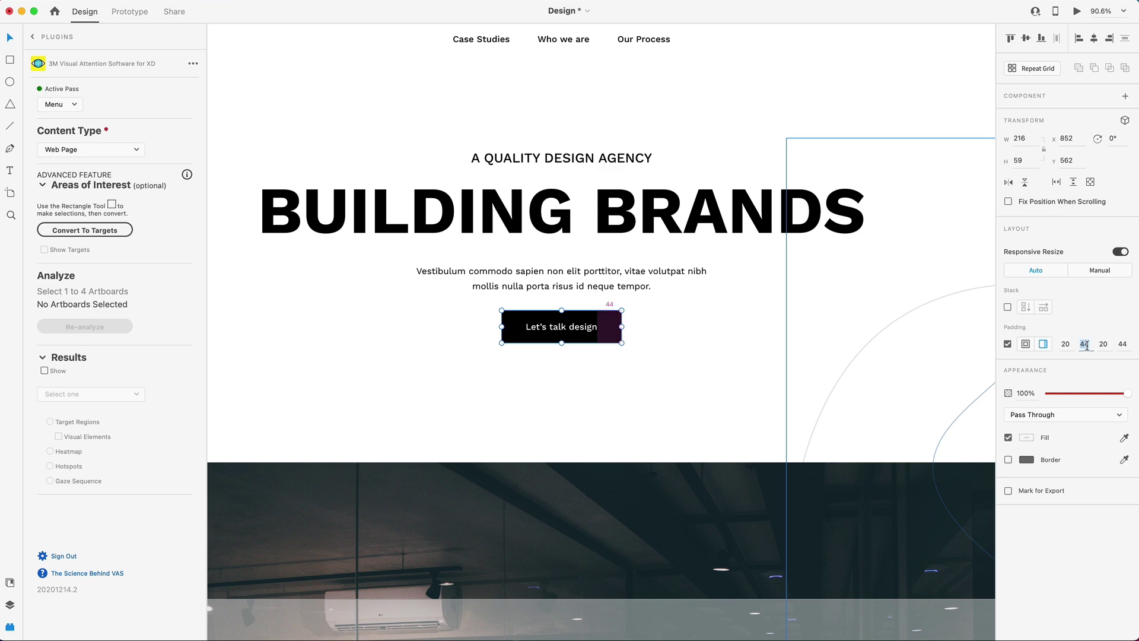
{"action": "type", "text": "60"}
{"action": "key", "text": "Tab"}
{"action": "key", "text": "Tab"}
{"action": "type", "text": "60"}
{"action": "key", "text": "Return"}
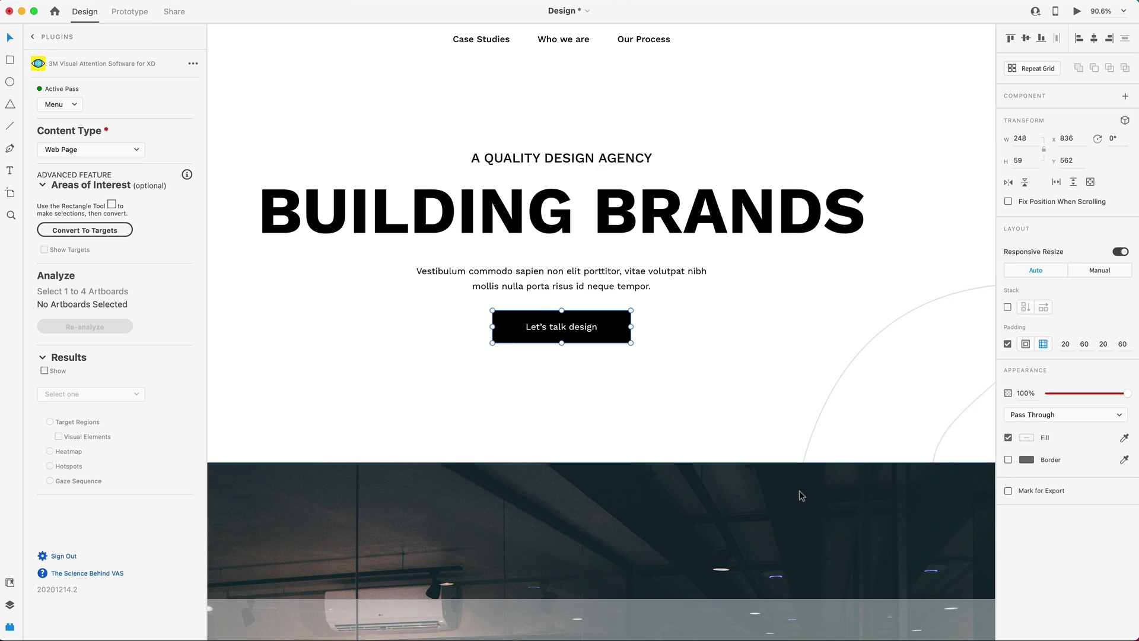
Step: Nudge the button slightly lower so it sits at y 568
{"action": "key", "text": "Down"}
{"action": "key", "text": "Down"}
{"action": "key", "text": "Down"}
{"action": "key", "text": "Down"}
{"action": "key", "text": "Down"}
{"action": "key", "text": "Down"}
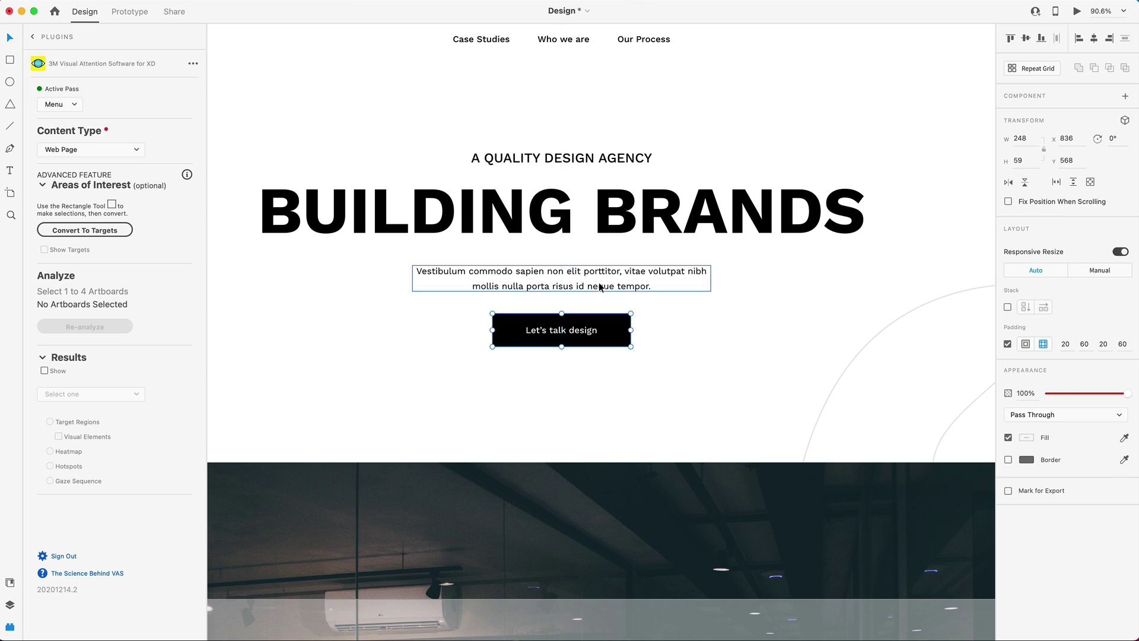
{"action": "scroll", "coordinate": [676, 322], "scroll_direction": "down", "scroll_amount": 5}
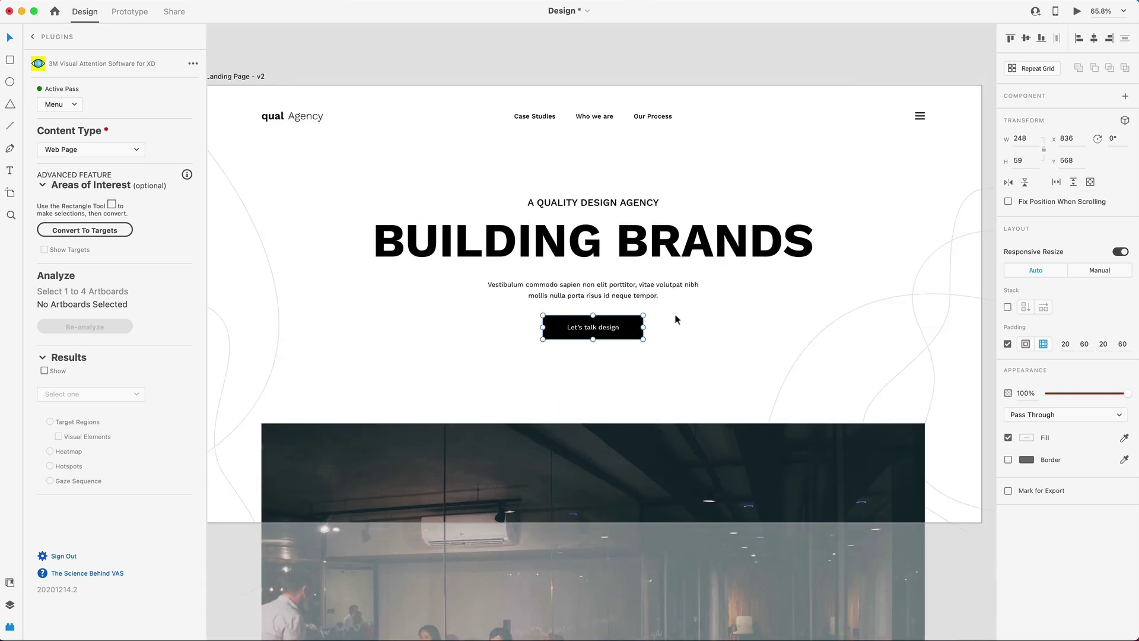
{"action": "scroll", "coordinate": [676, 319], "scroll_direction": "down", "scroll_amount": 2}
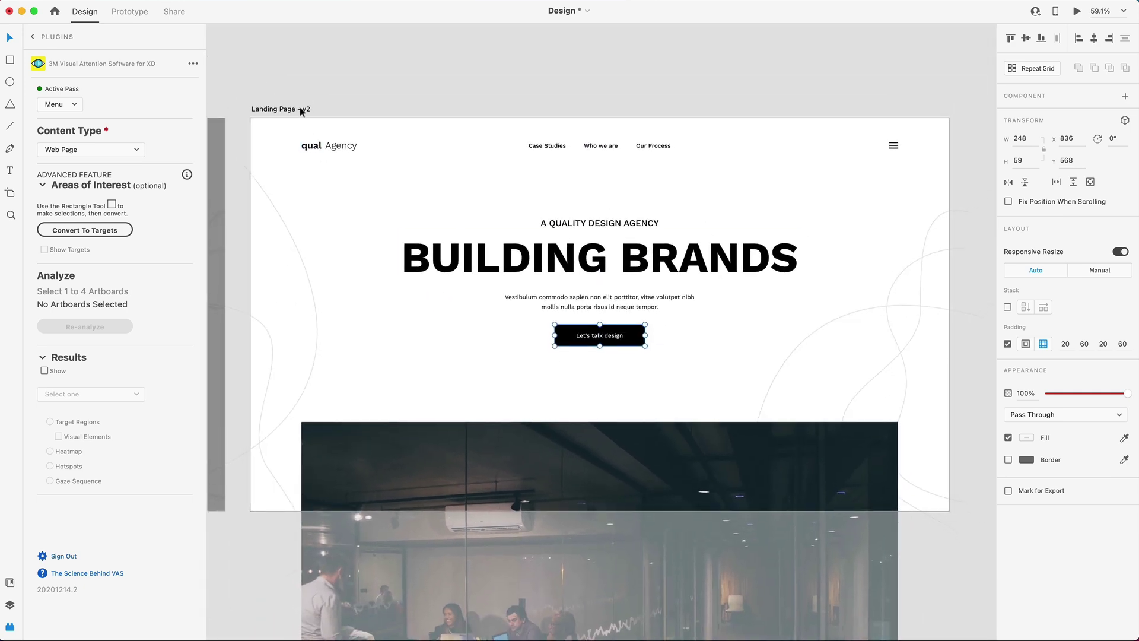
Step: Re-analyze Landing Page - v2 with 3M VAS and show its visual-elements breakdown (button 50%)
{"action": "left_click", "coordinate": [284, 108]}
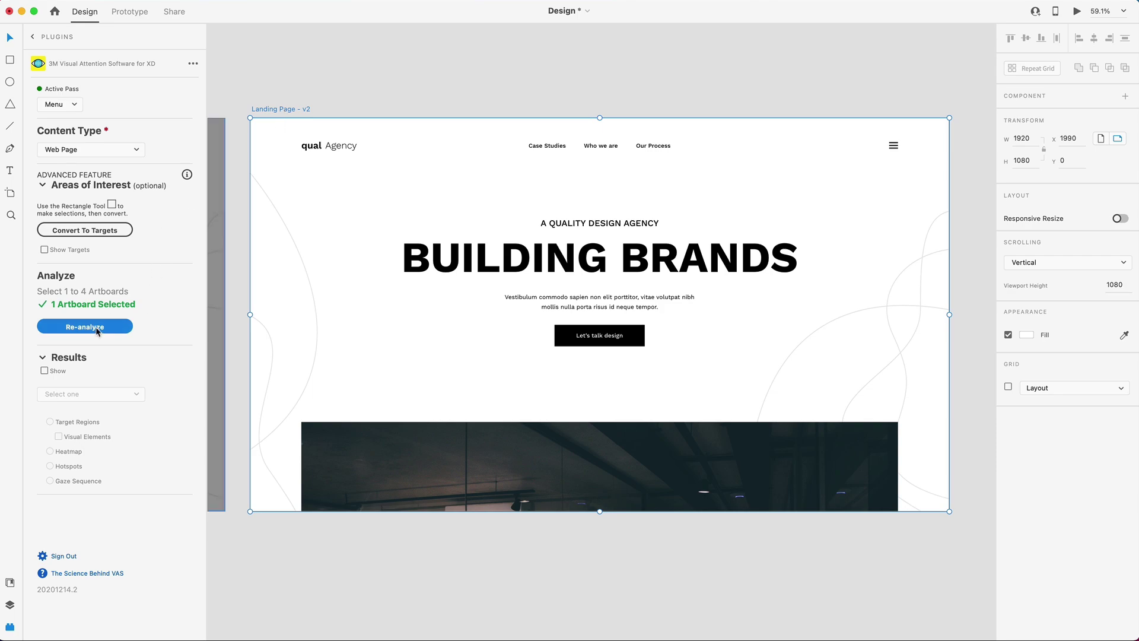
{"action": "left_click", "coordinate": [97, 329]}
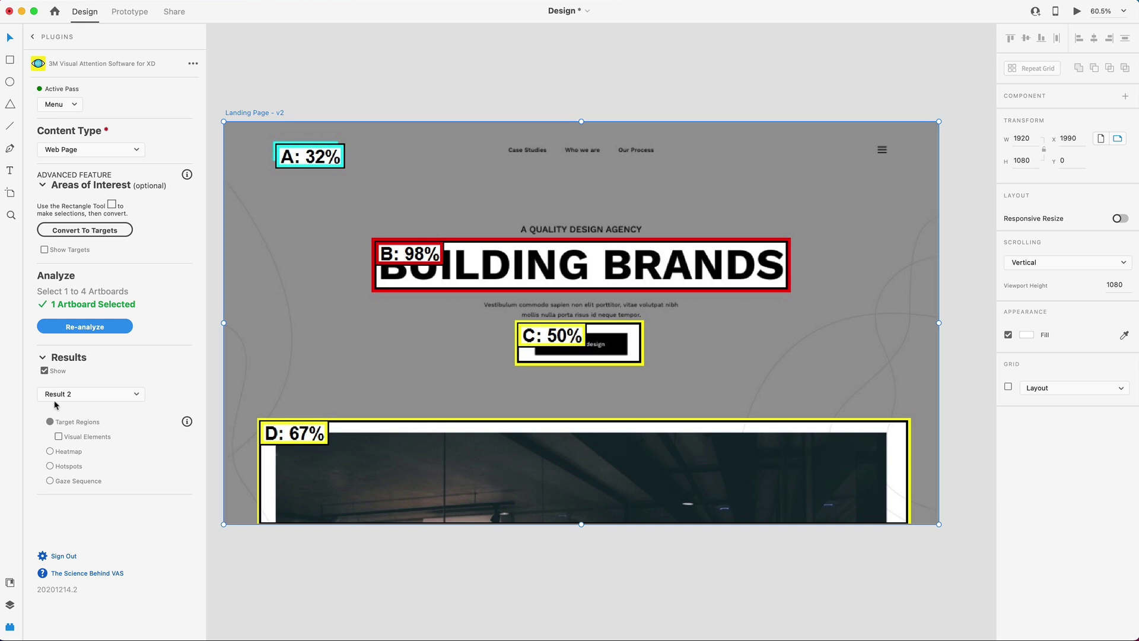
{"action": "left_click", "coordinate": [59, 436]}
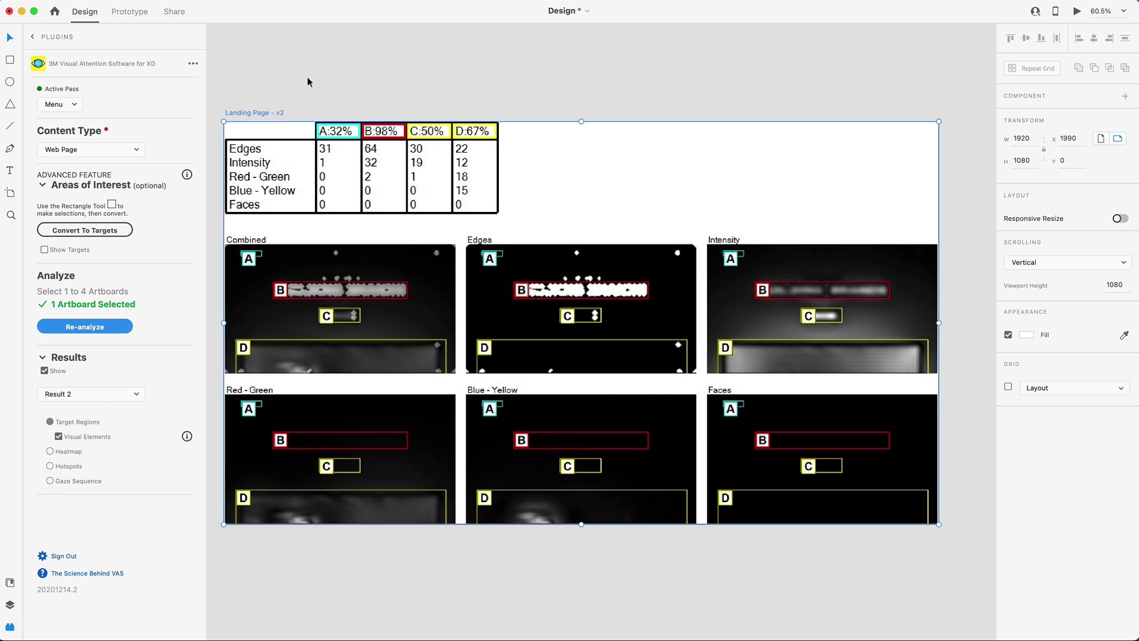
Step: Hide the attention results and fill the Let's talk design button's background bright yellow
{"action": "left_click", "coordinate": [45, 370]}
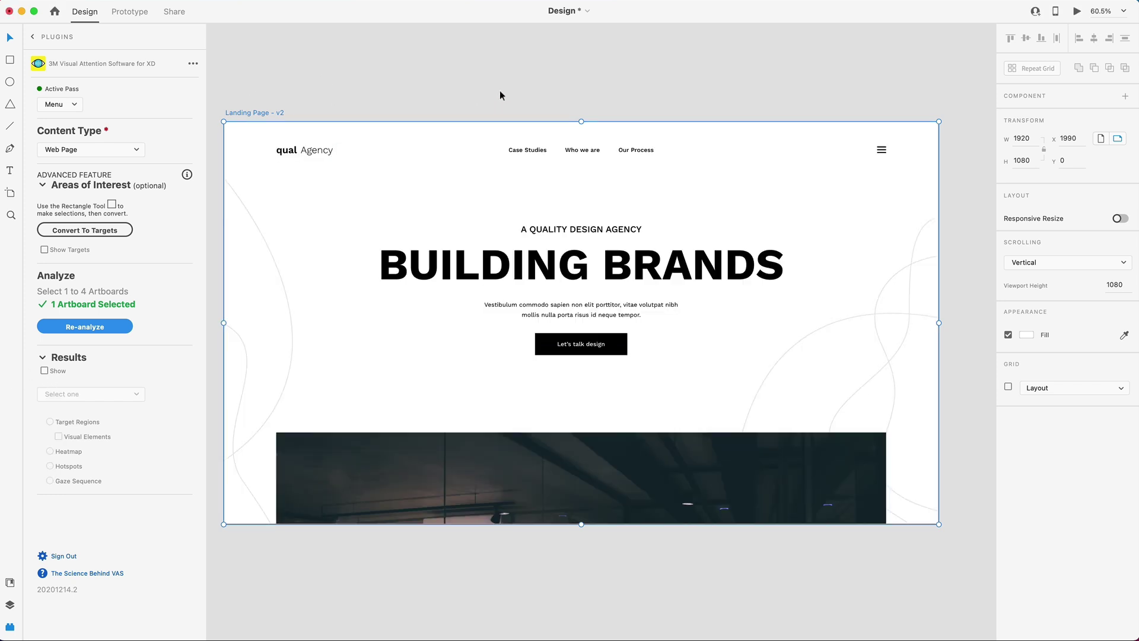
{"action": "left_click", "coordinate": [422, 102]}
{"action": "scroll", "coordinate": [614, 355], "scroll_direction": "up", "scroll_amount": 5}
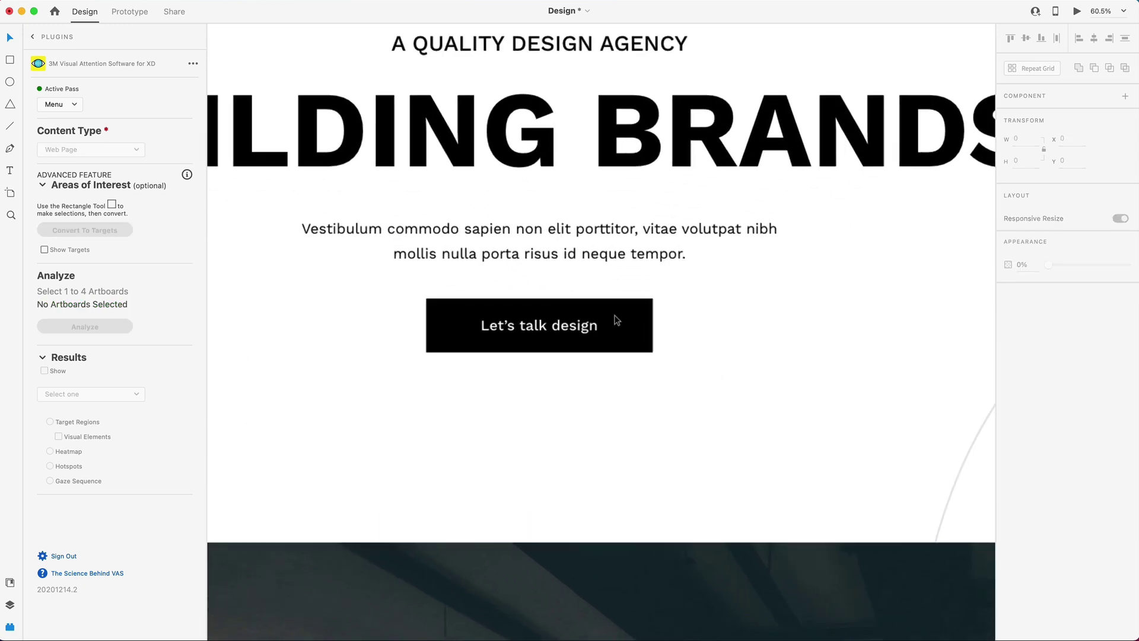
{"action": "left_click", "coordinate": [653, 331]}
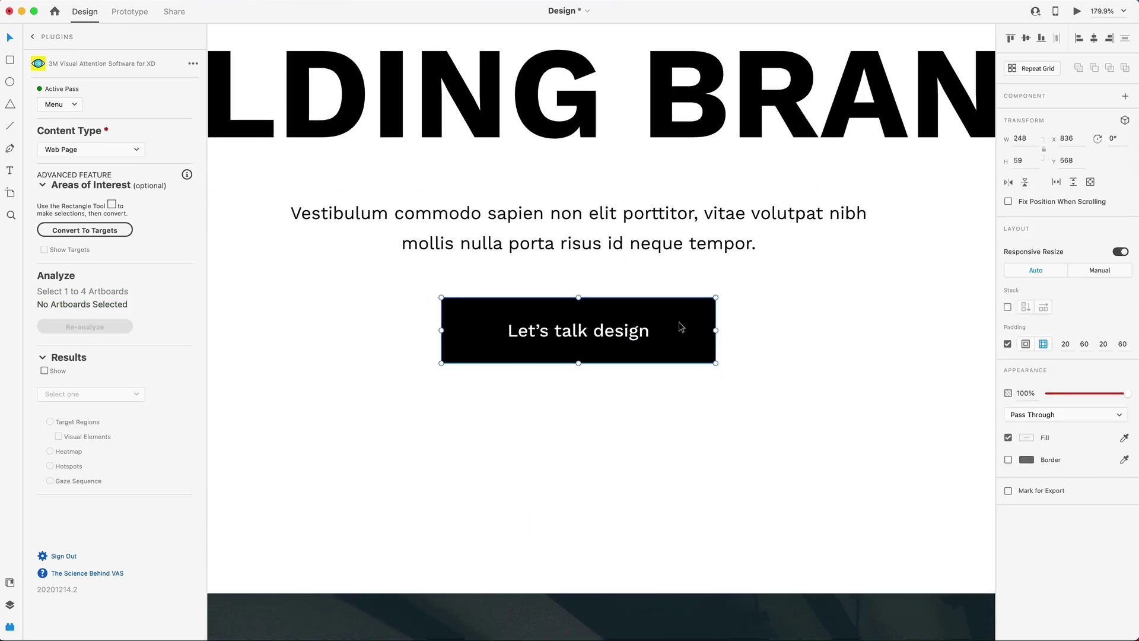
{"action": "double_click", "coordinate": [680, 327]}
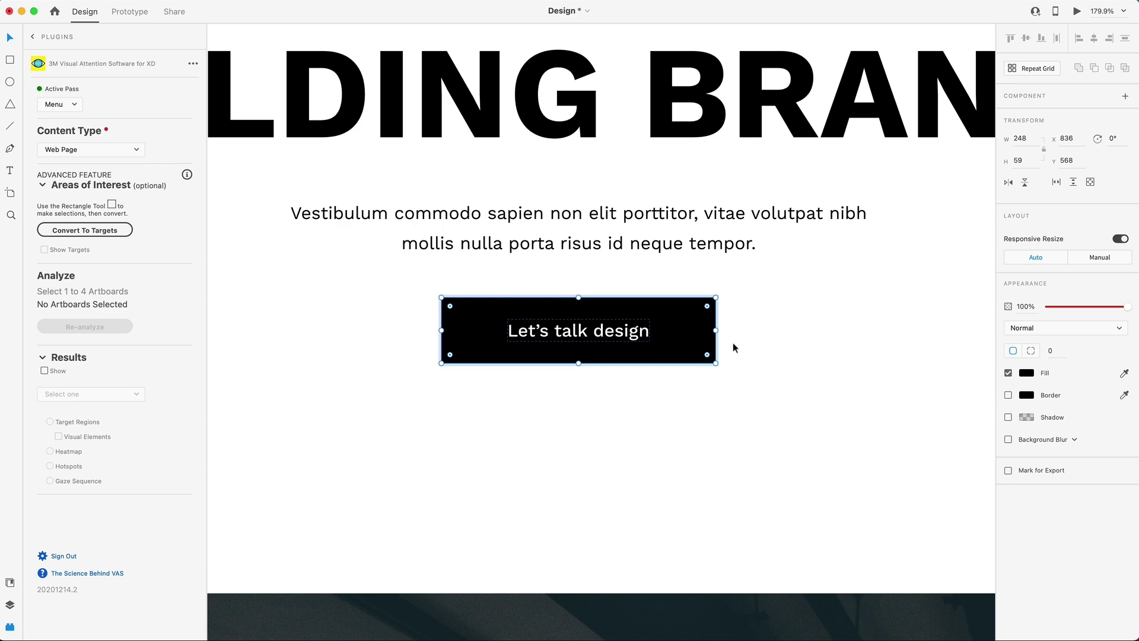
{"action": "left_click", "coordinate": [1026, 375]}
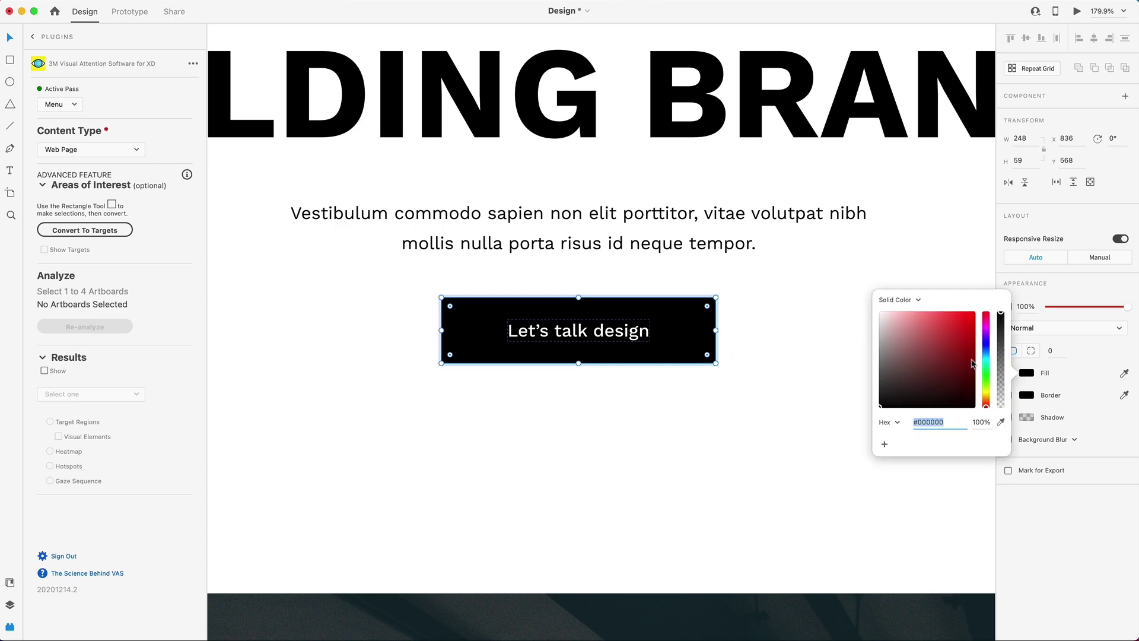
{"action": "left_click", "coordinate": [986, 395]}
{"action": "left_click_drag", "start_coordinate": [966, 371], "coordinate": [952, 318]}
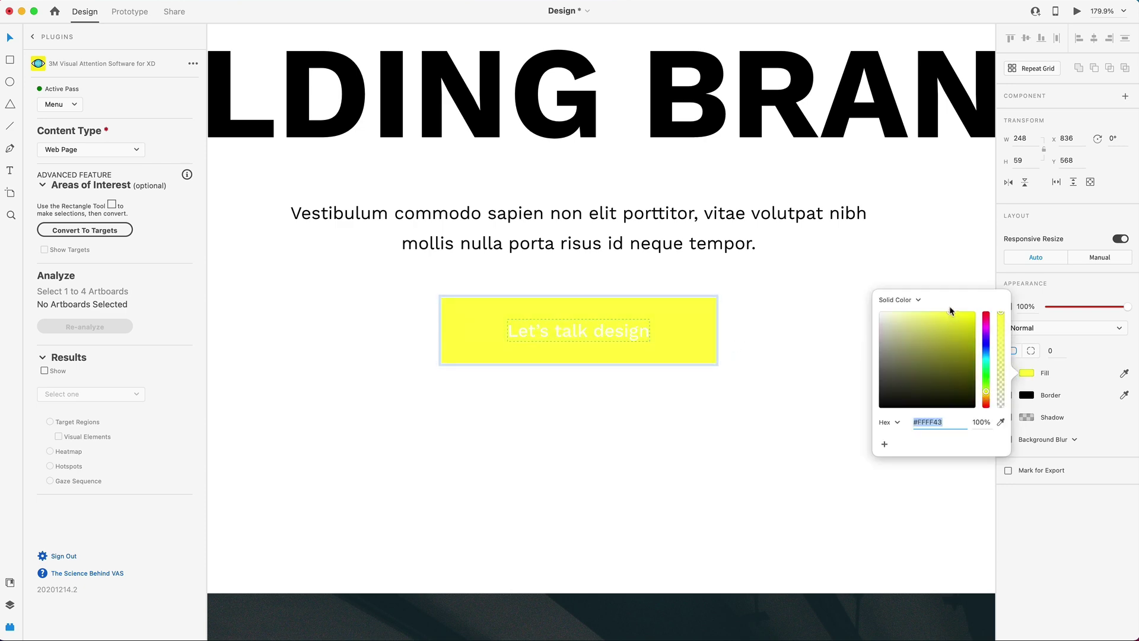
{"action": "left_click_drag", "start_coordinate": [951, 308], "coordinate": [950, 295]}
Step: Make the button's label text black, then deselect and fit the artboard in view
{"action": "left_click", "coordinate": [606, 333]}
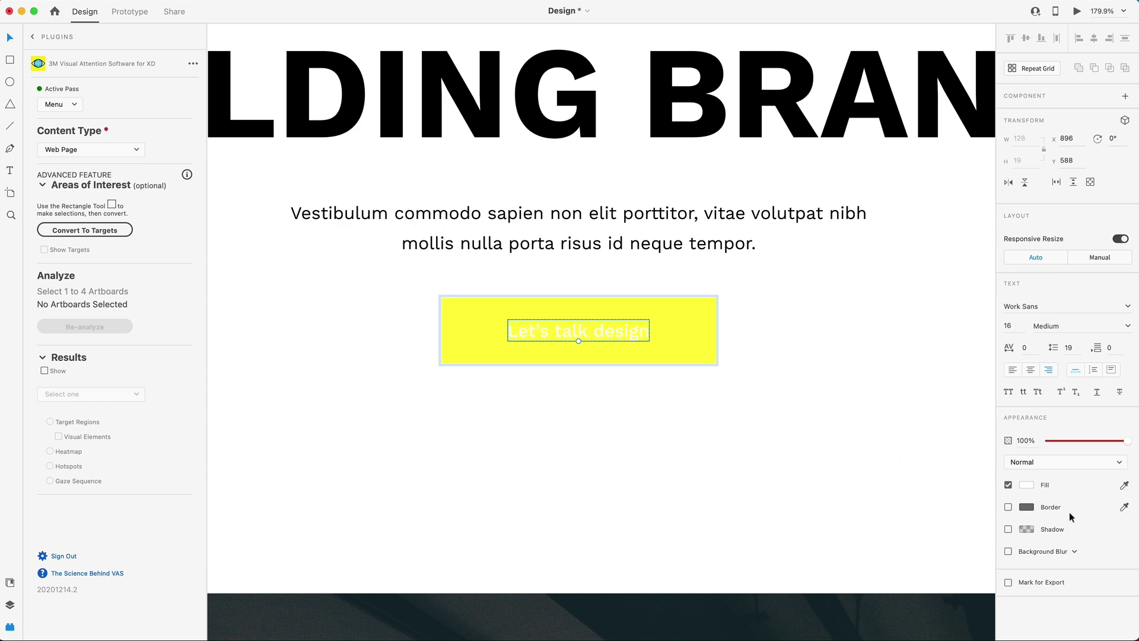
{"action": "left_click", "coordinate": [1027, 485]}
{"action": "left_click_drag", "start_coordinate": [886, 503], "coordinate": [866, 509]}
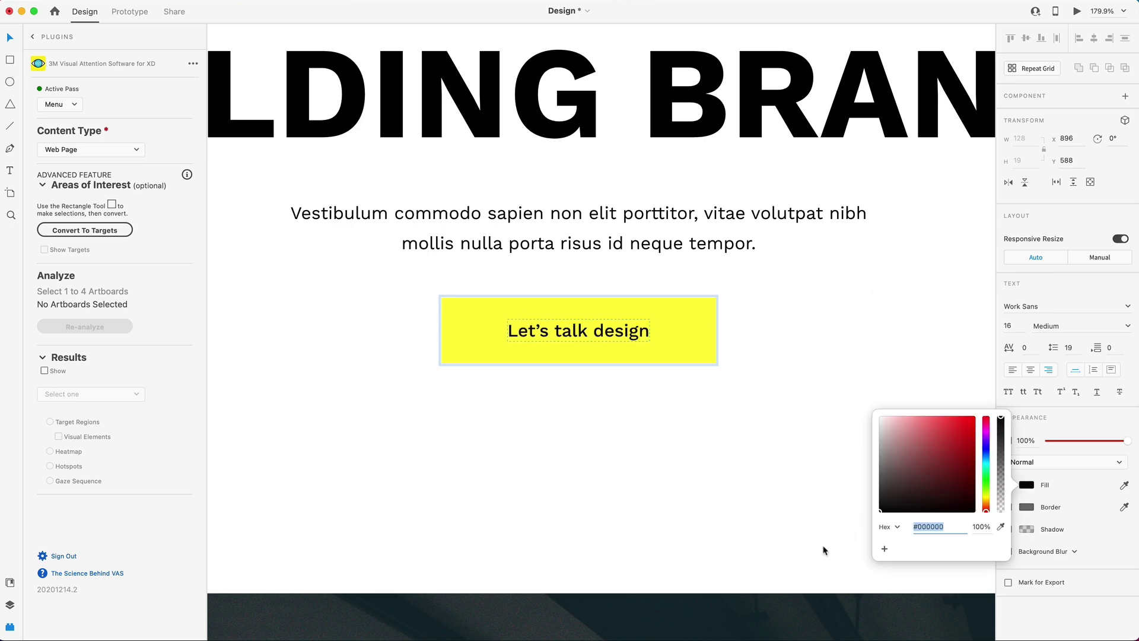
{"action": "left_click", "coordinate": [840, 335]}
{"action": "key", "text": "super+0"}
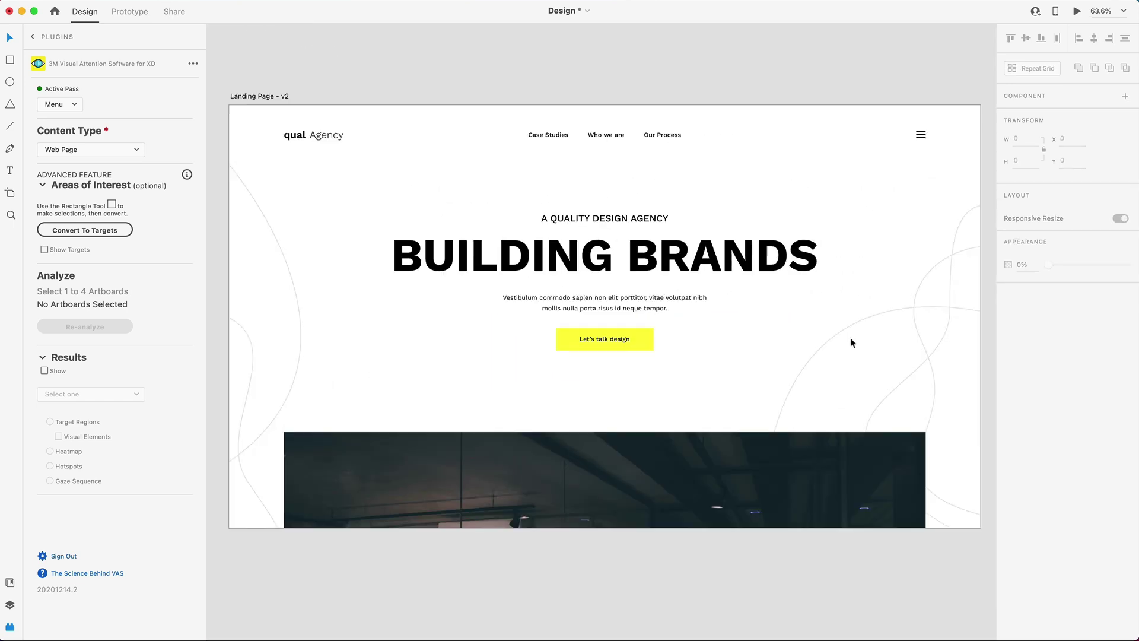
Step: Re-analyze Landing Page - v2 into Result 3 (button 55%), review visual elements, then hide the overlay
{"action": "left_click", "coordinate": [266, 95]}
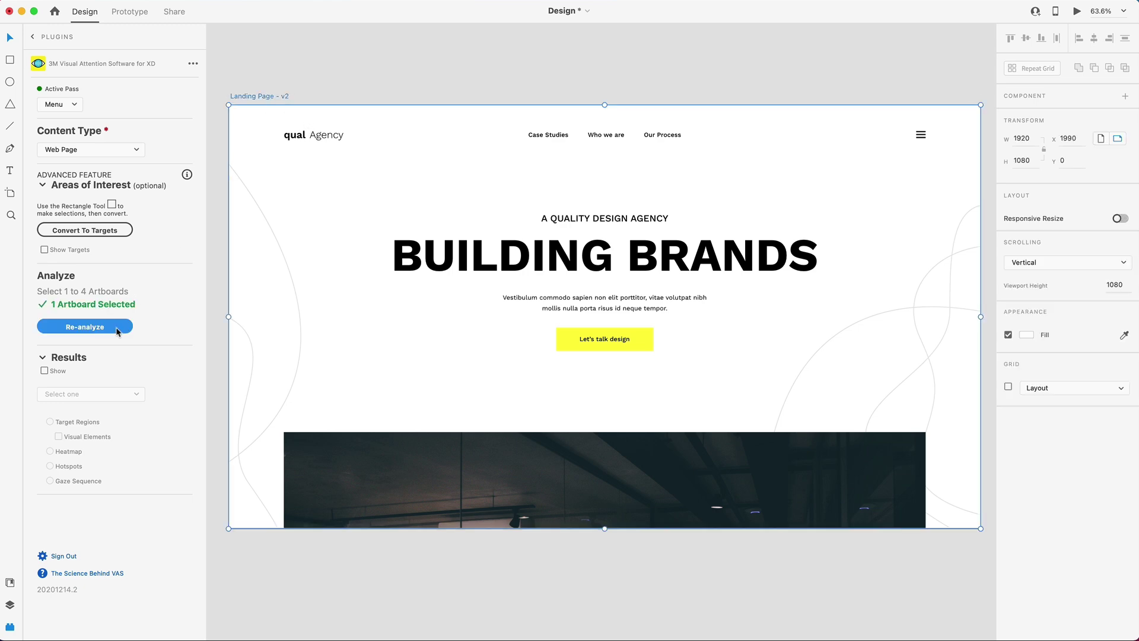
{"action": "left_click", "coordinate": [92, 327]}
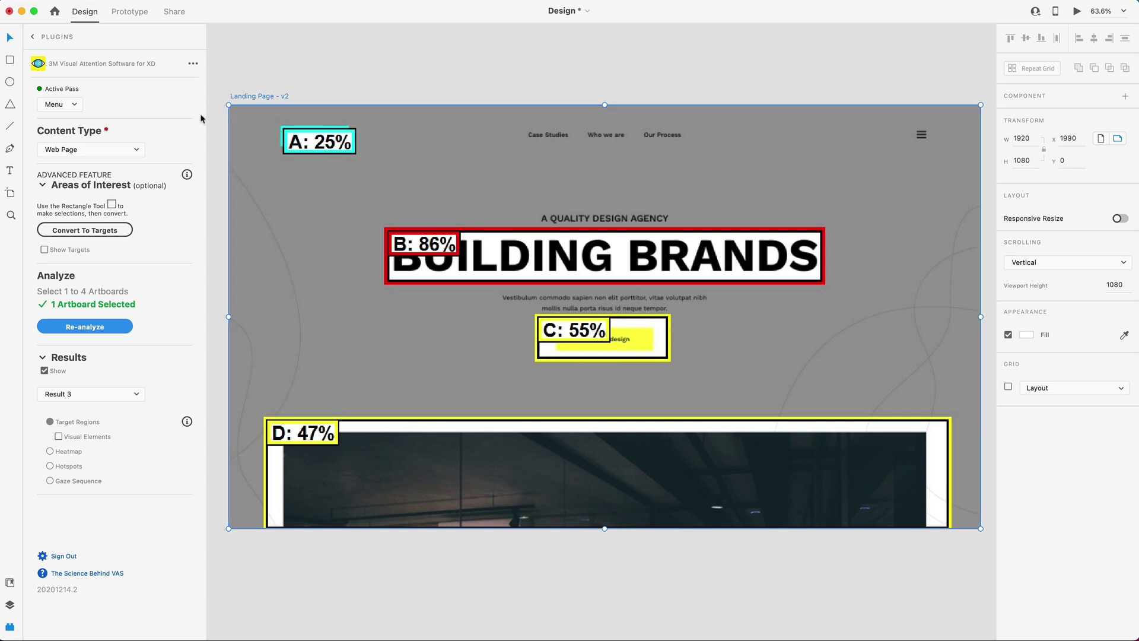
{"action": "left_click", "coordinate": [58, 436]}
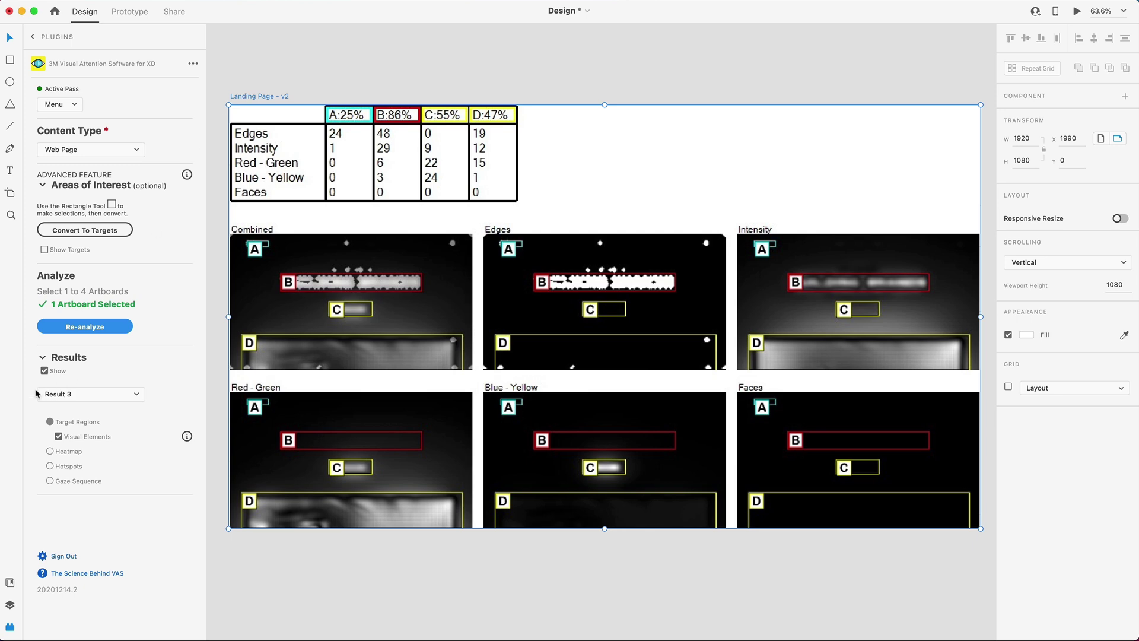
{"action": "left_click", "coordinate": [44, 371]}
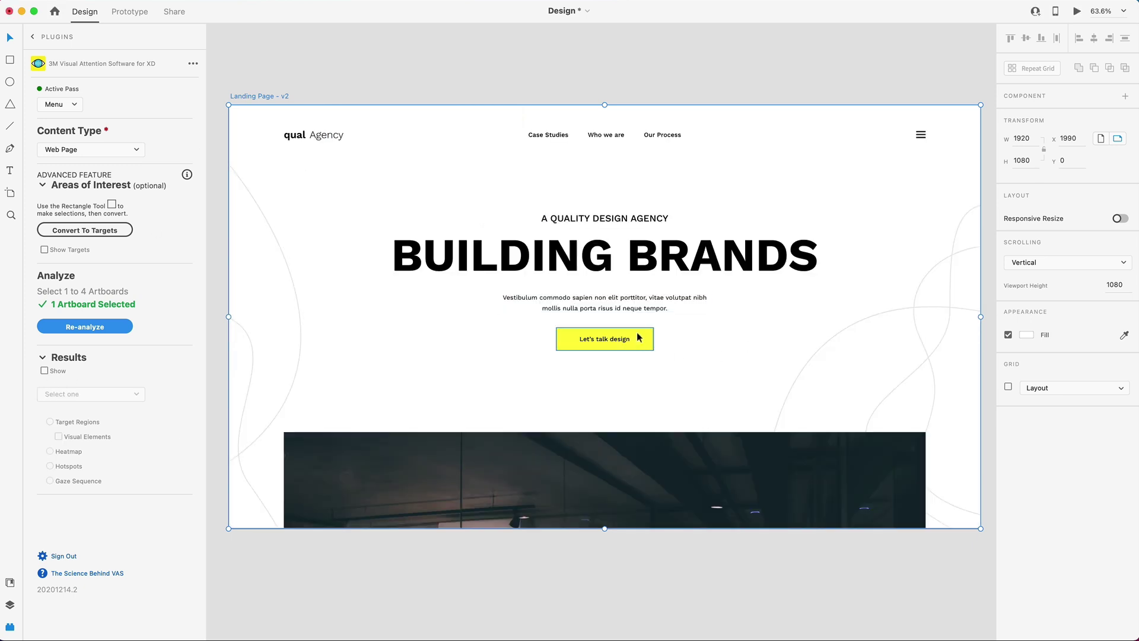
Step: Recolour the button fill to mint green #3EFFAD and duplicate its rounded shape
{"action": "left_click", "coordinate": [640, 336]}
{"action": "scroll", "coordinate": [633, 336], "scroll_direction": "up", "scroll_amount": 5}
{"action": "left_click", "coordinate": [1027, 373]}
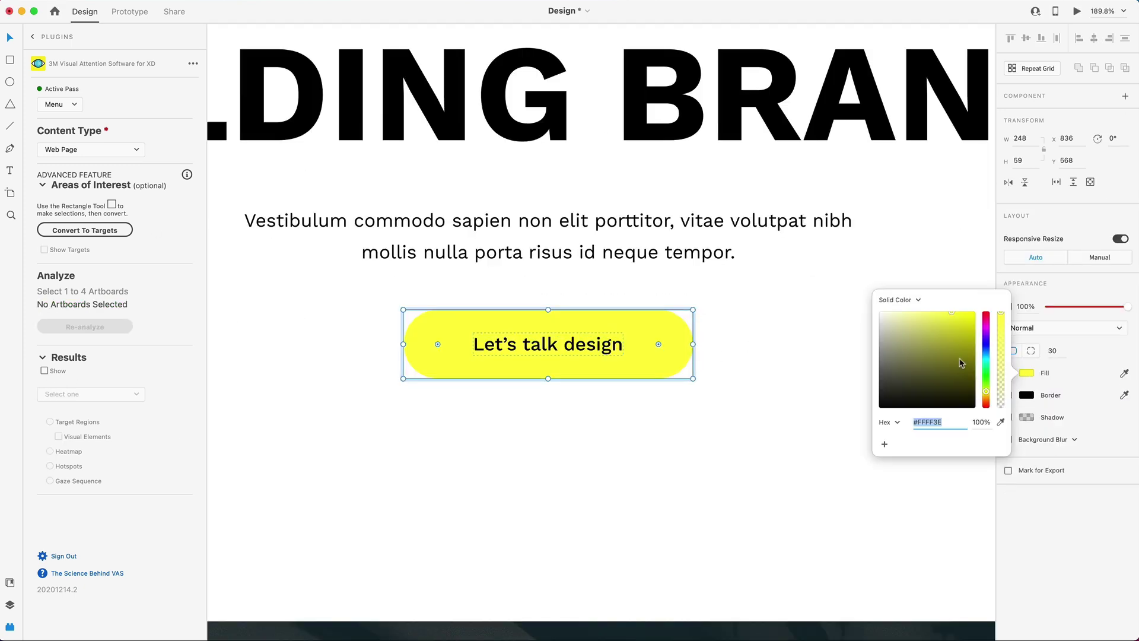
{"action": "left_click", "coordinate": [985, 337]}
{"action": "left_click_drag", "start_coordinate": [986, 337], "coordinate": [985, 371]}
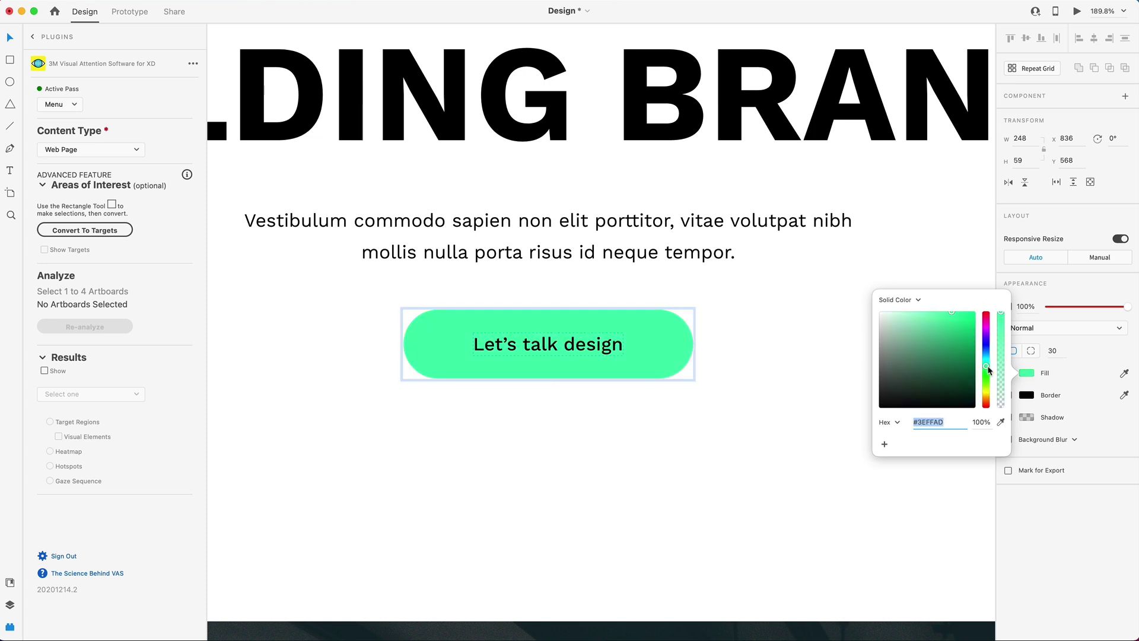
{"action": "key", "text": "Escape"}
{"action": "key", "text": "Escape"}
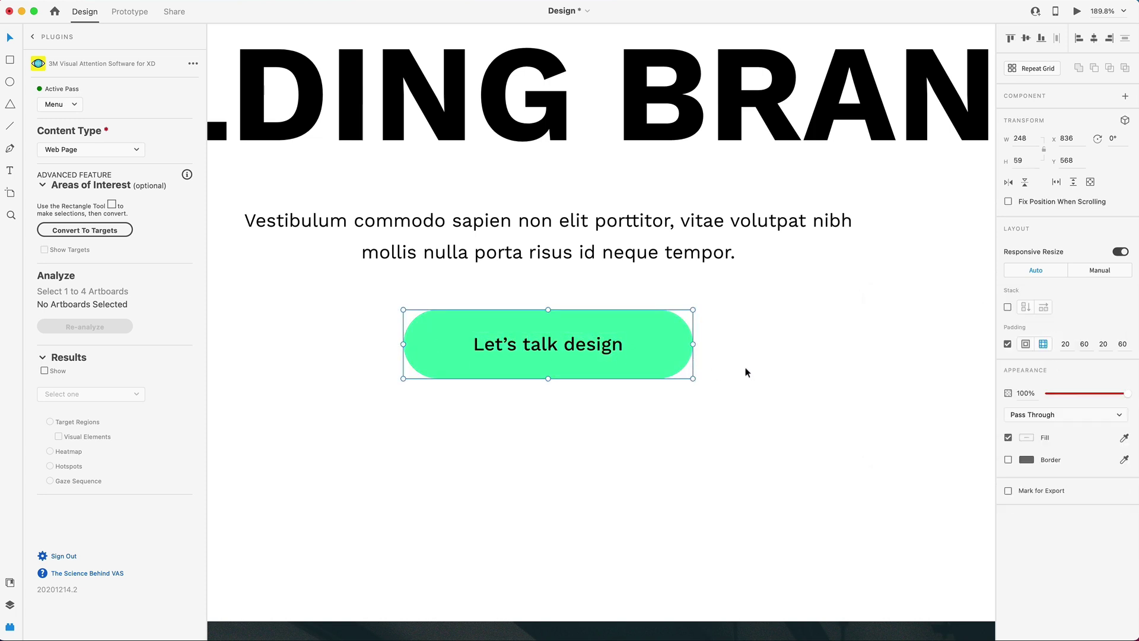
{"action": "double_click", "coordinate": [653, 339]}
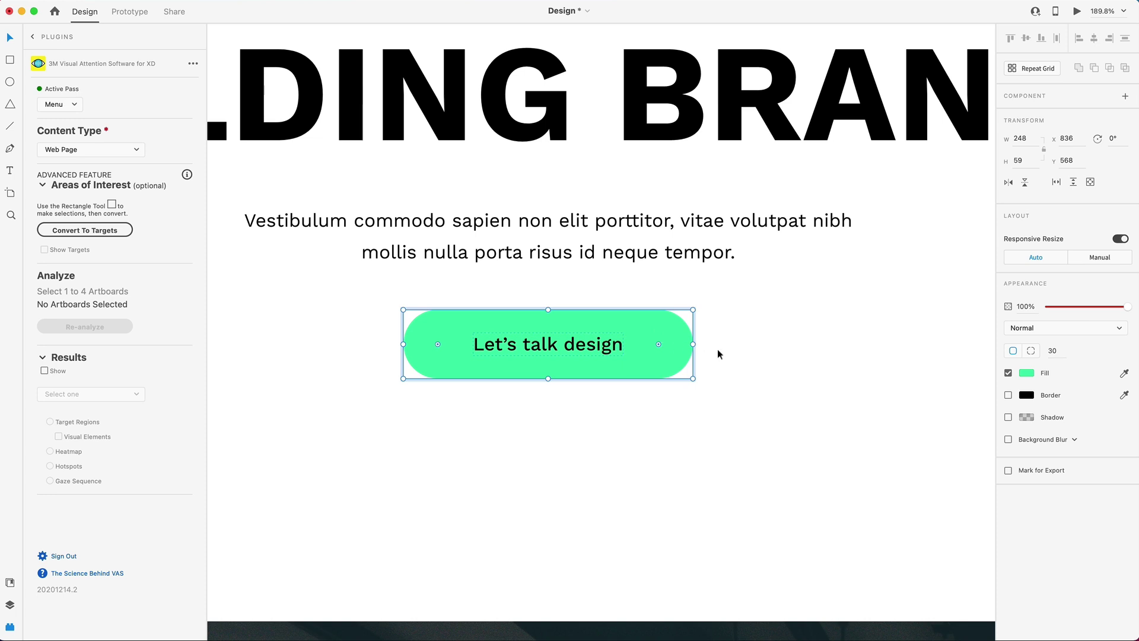
{"action": "key", "text": "super+shift+bracketright"}
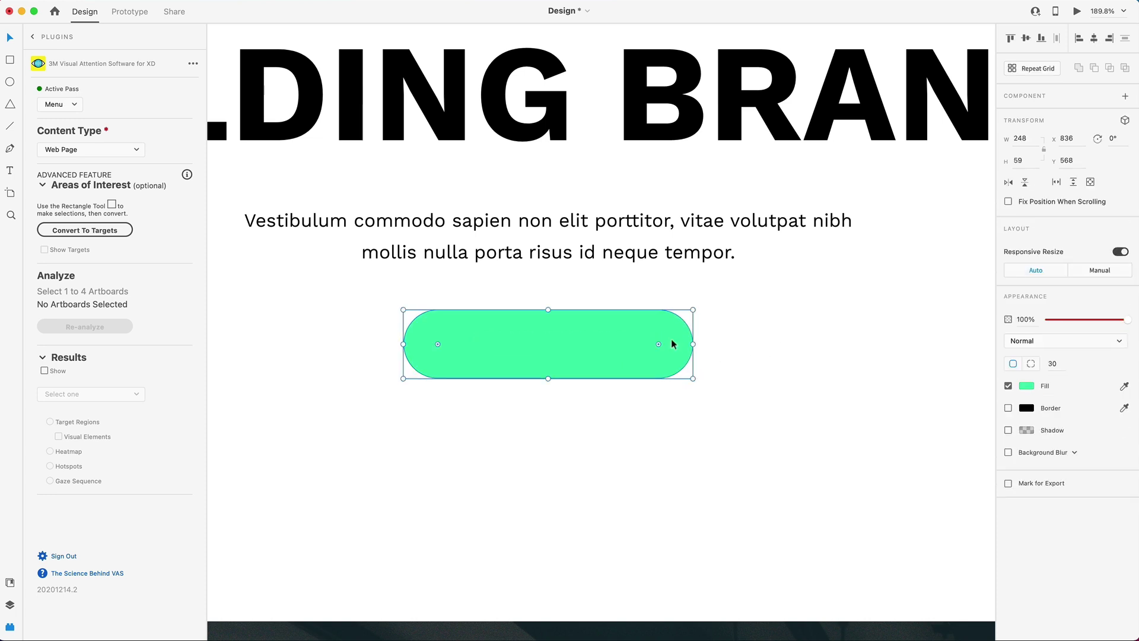
Step: Place the copy beneath the label, 10 px lower, with Object Blur 6 at 26% opacity
{"action": "key", "text": "super+shift+bracketleft"}
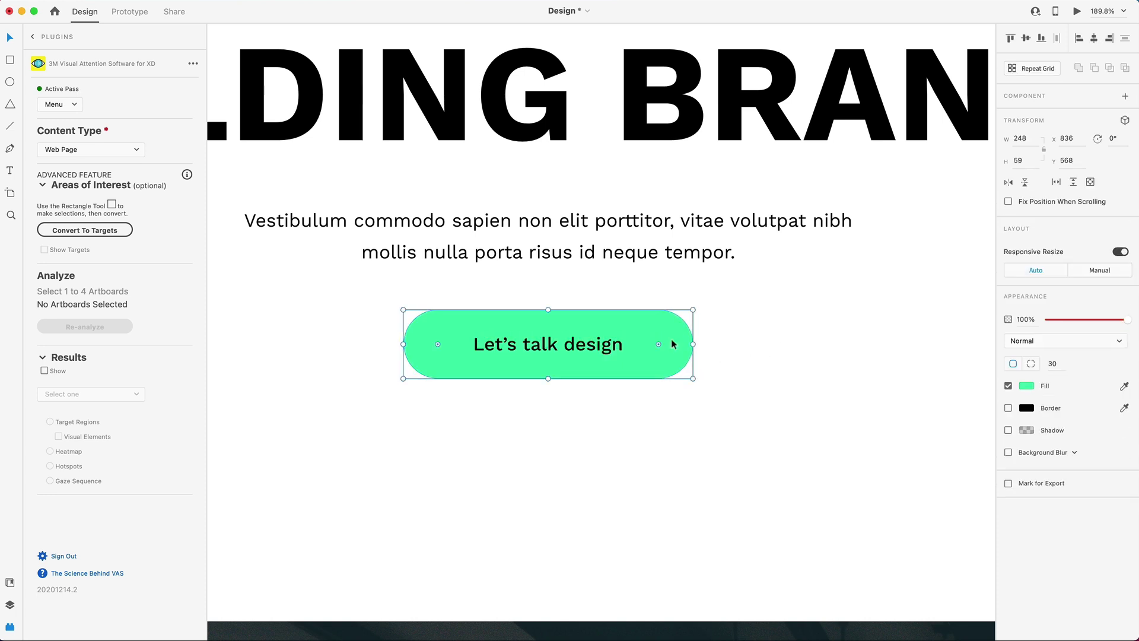
{"action": "key", "text": "shift+Down"}
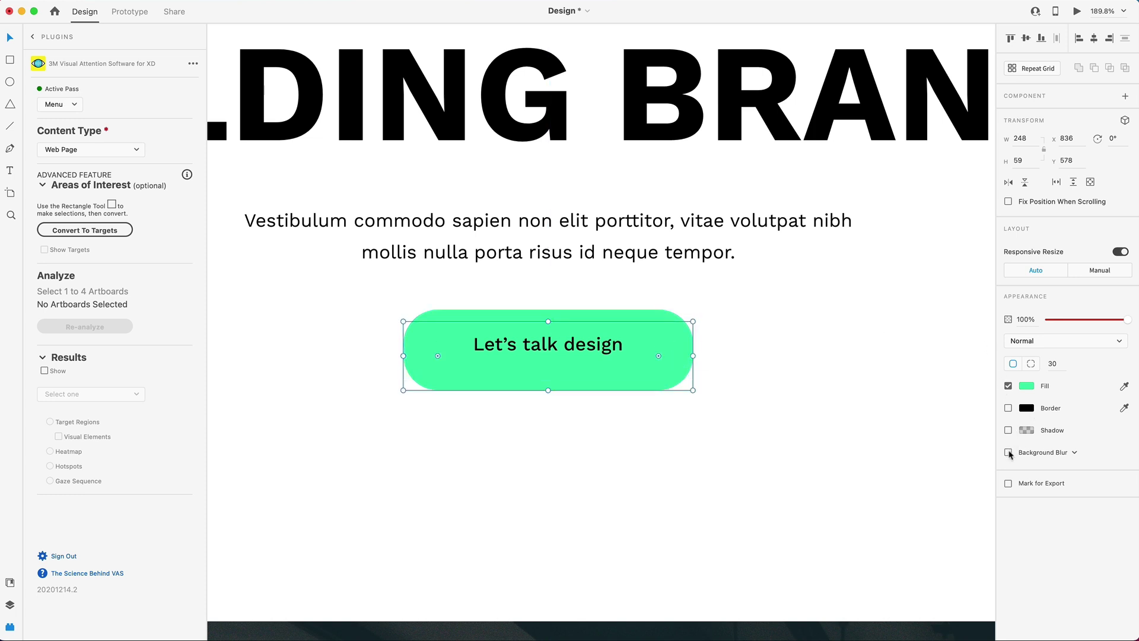
{"action": "left_click", "coordinate": [1032, 452]}
{"action": "left_click", "coordinate": [1037, 469]}
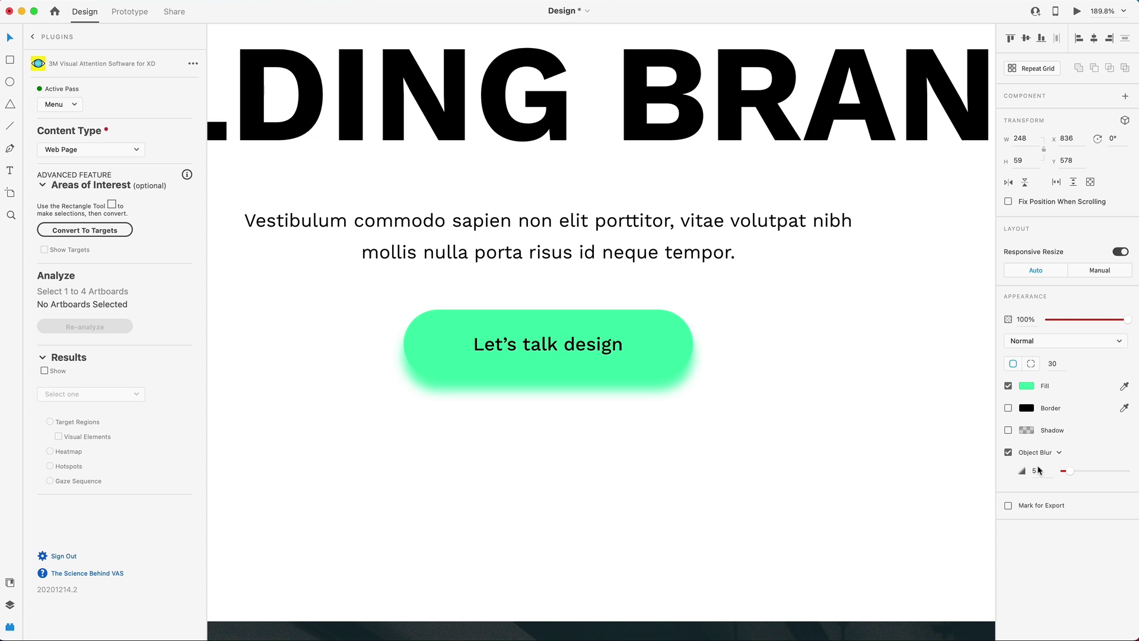
{"action": "left_click_drag", "start_coordinate": [1070, 473], "coordinate": [1070, 472]}
{"action": "left_click_drag", "start_coordinate": [1127, 319], "coordinate": [1075, 337]}
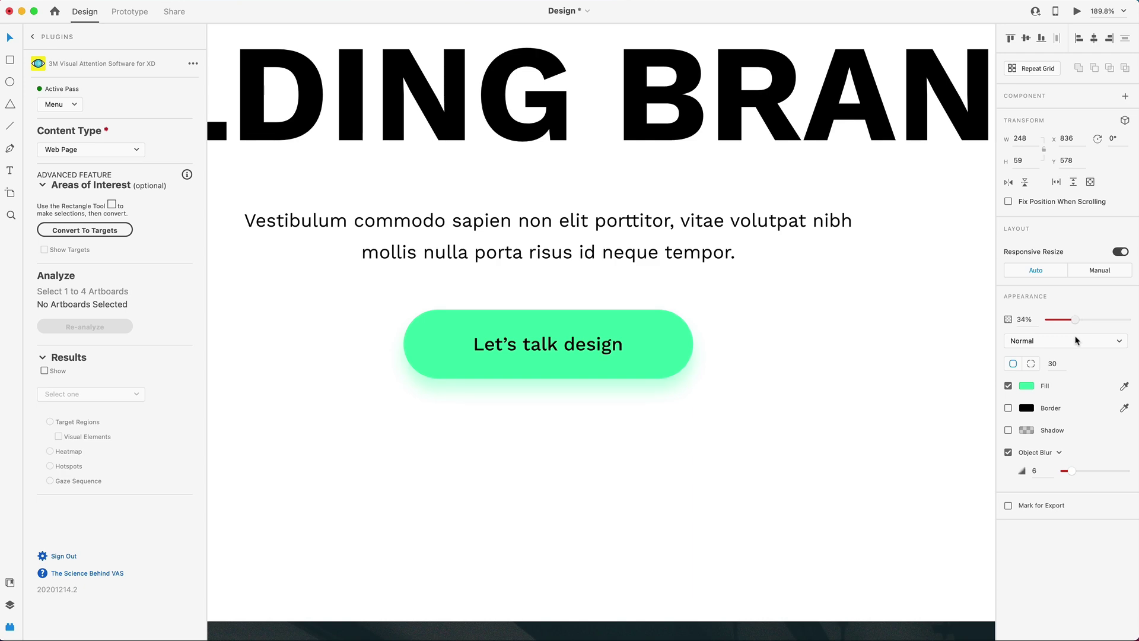
{"action": "left_click", "coordinate": [906, 358]}
{"action": "key", "text": "super+0"}
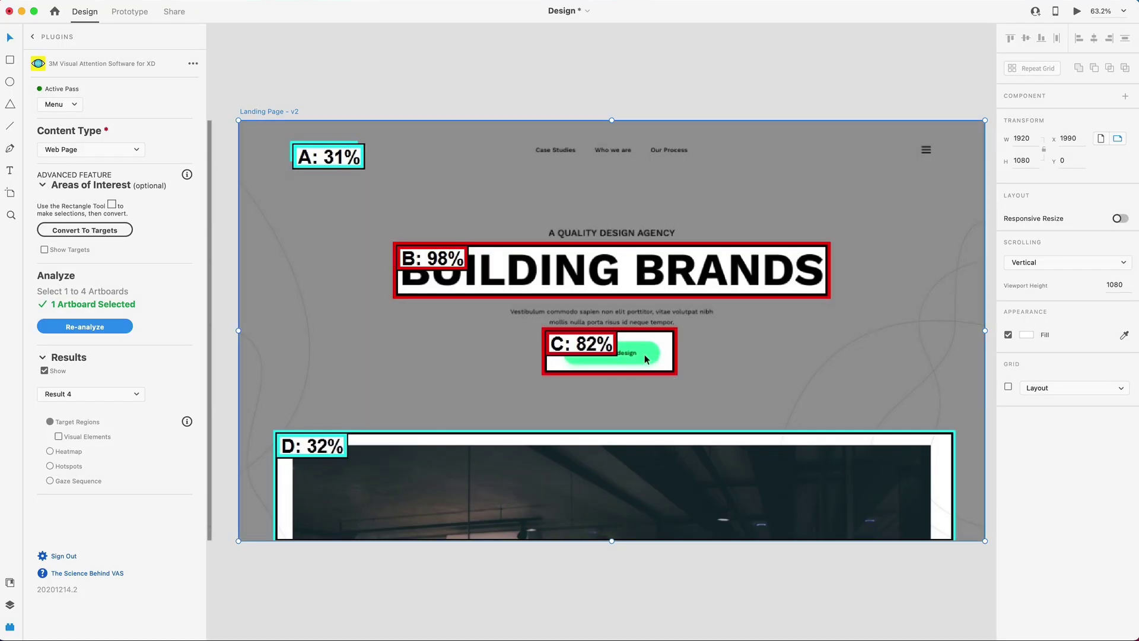
Step: Show Result 4's visual-elements breakdown, then its gaze sequence starting at the headline
{"action": "left_click", "coordinate": [59, 436]}
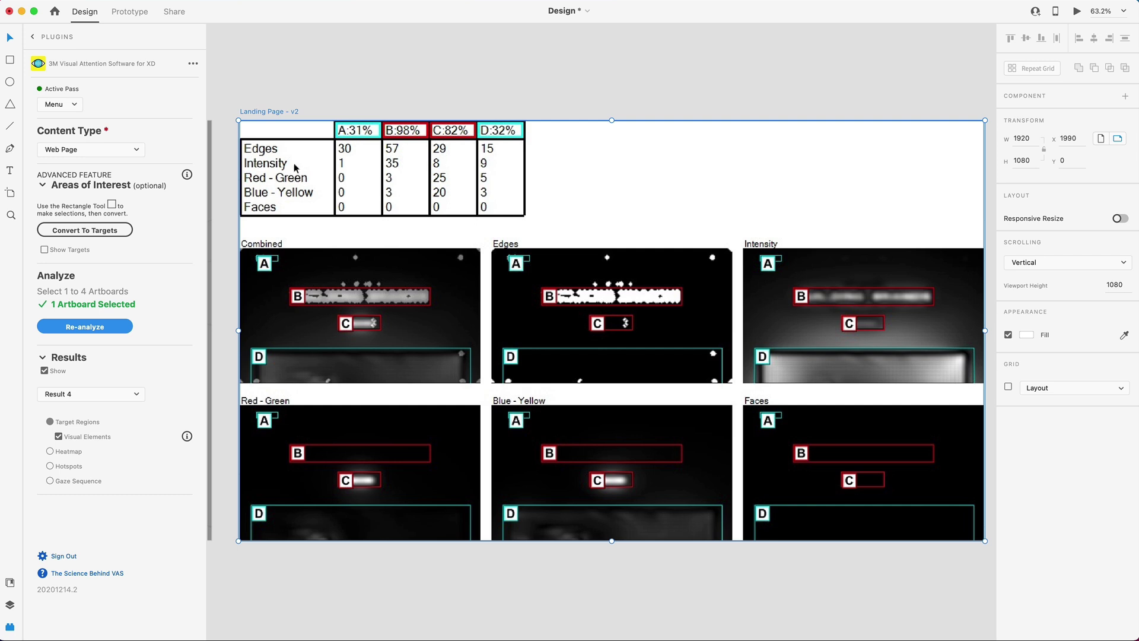
{"action": "left_click", "coordinate": [58, 485]}
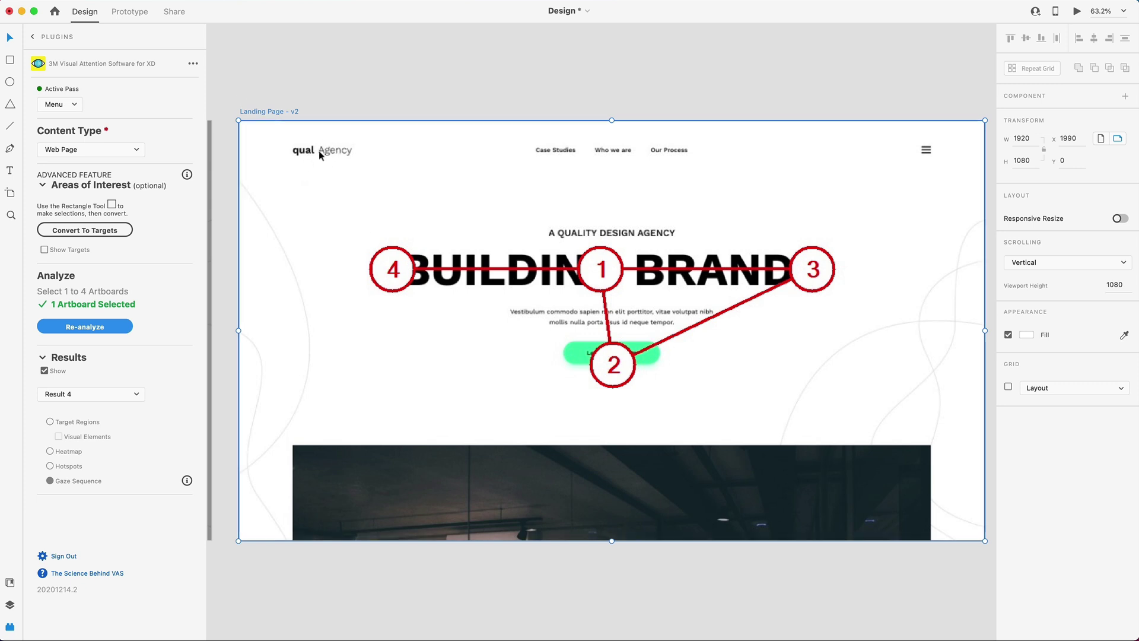
Step: Display Result 4 as attention hotspots, then as a colour heatmap
{"action": "left_click", "coordinate": [50, 466]}
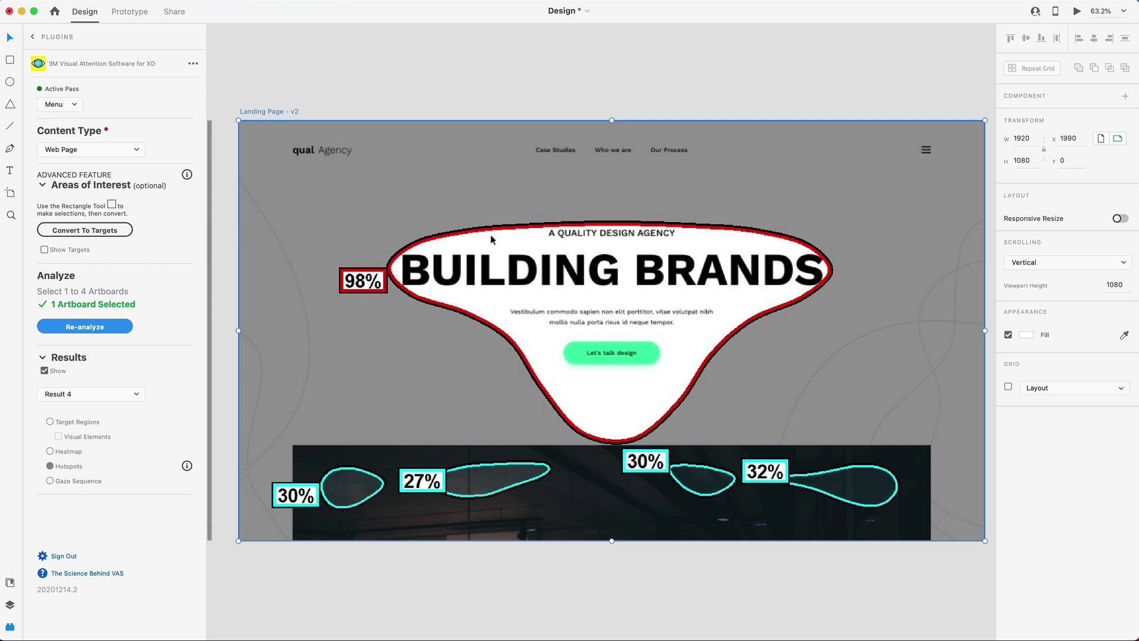
{"action": "left_click", "coordinate": [50, 451]}
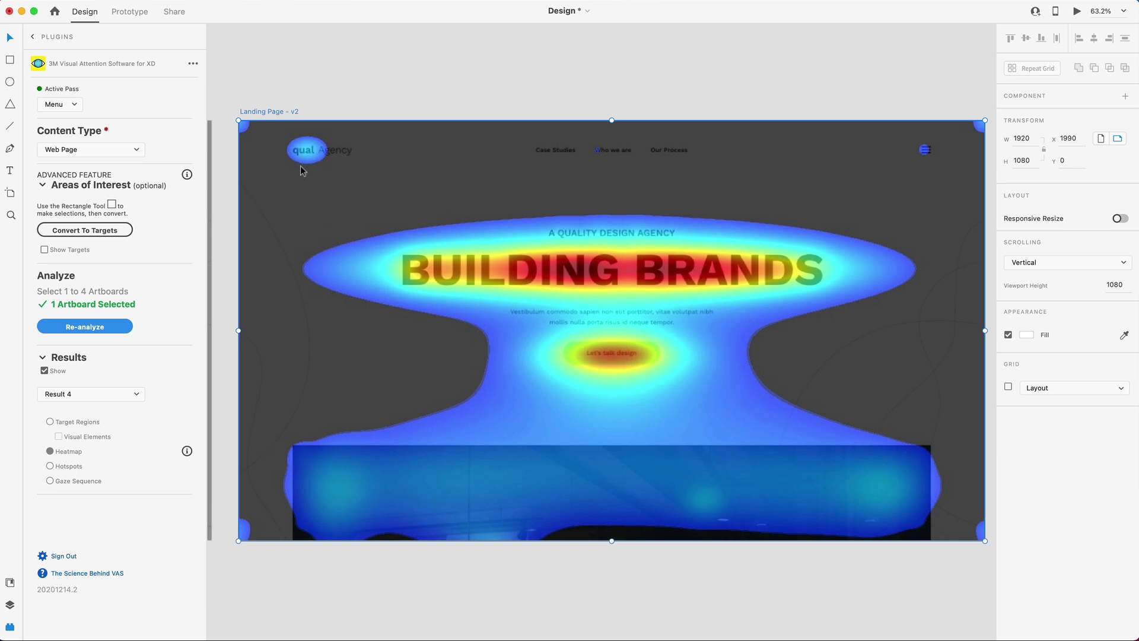
Step: Hide the heatmap and check the Let's talk design button's mint fill colour code
{"action": "left_click", "coordinate": [43, 370]}
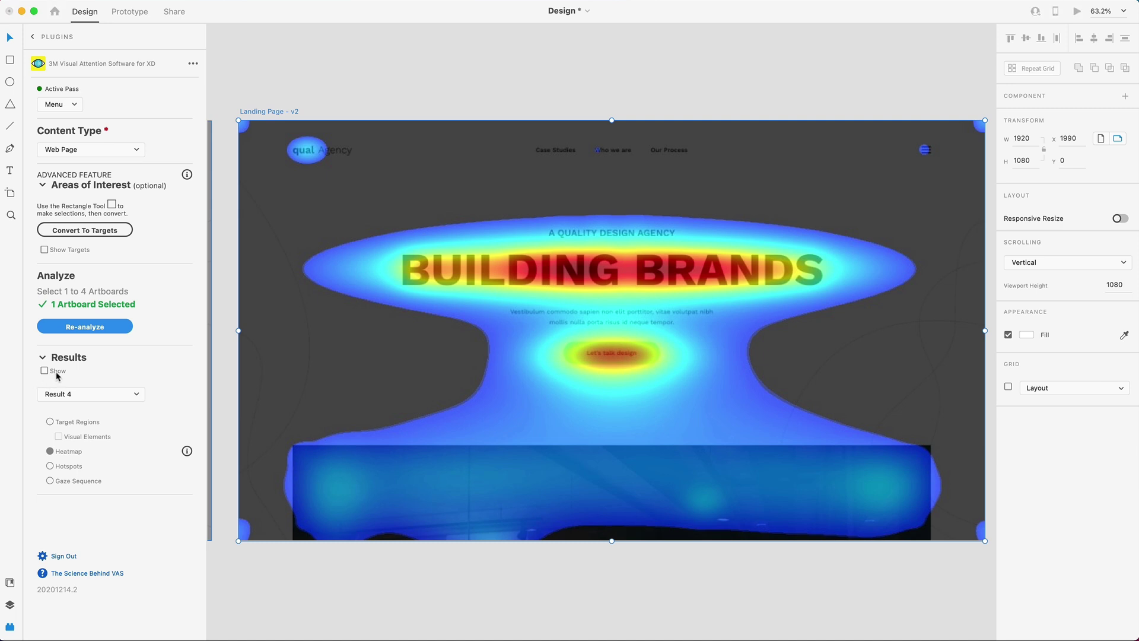
{"action": "left_click", "coordinate": [651, 347]}
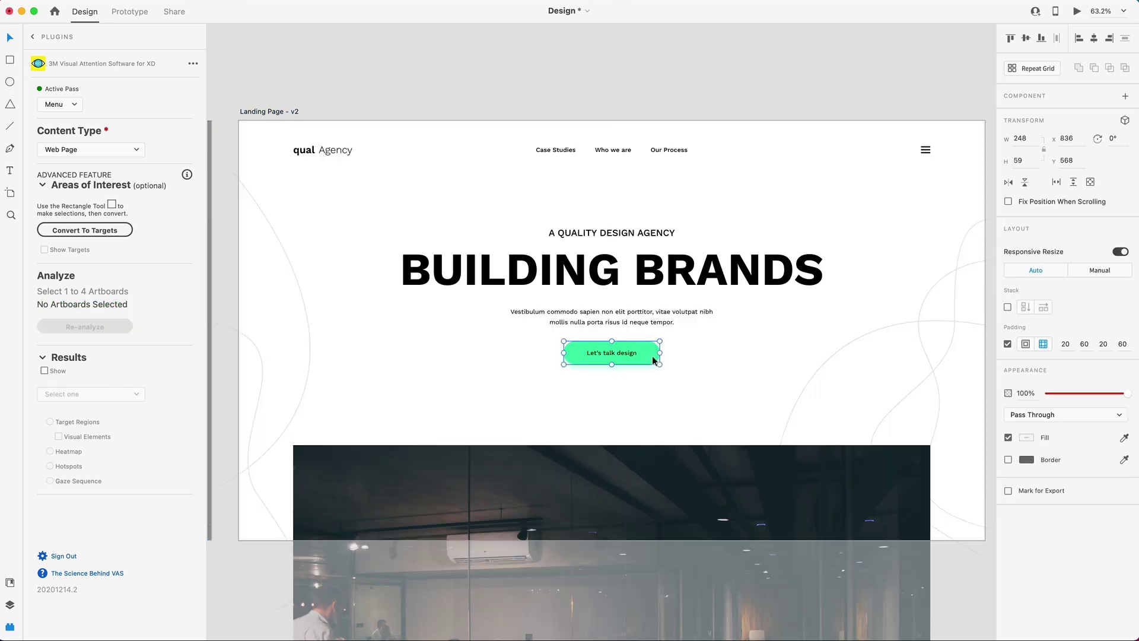
{"action": "double_click", "coordinate": [643, 350]}
{"action": "left_click", "coordinate": [1026, 374]}
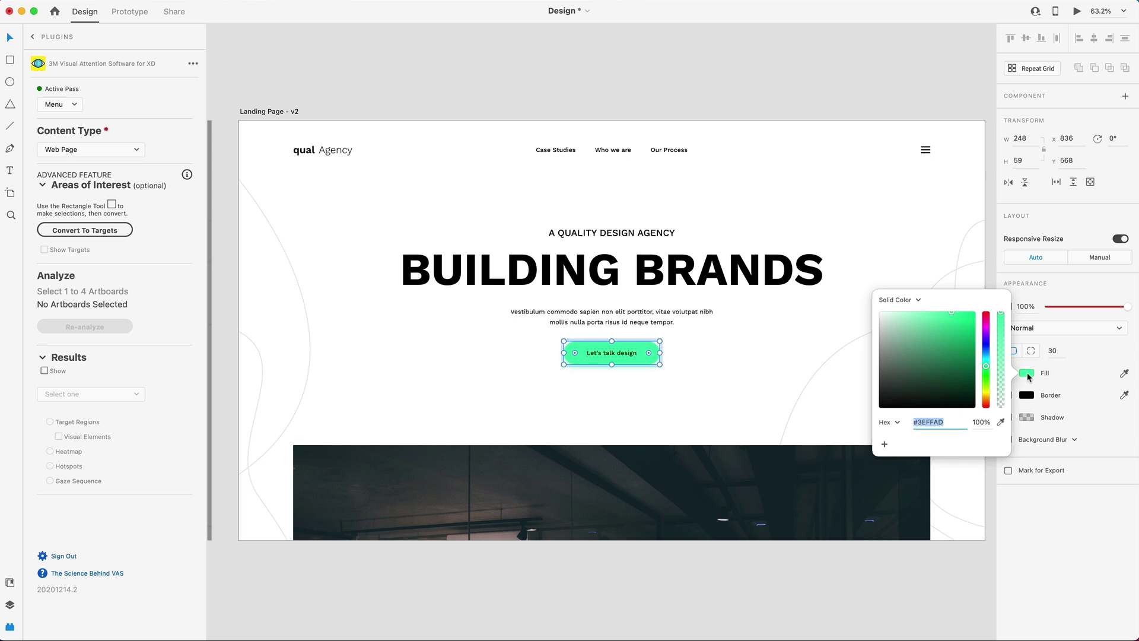
{"action": "left_click", "coordinate": [535, 72]}
{"action": "left_click", "coordinate": [278, 126]}
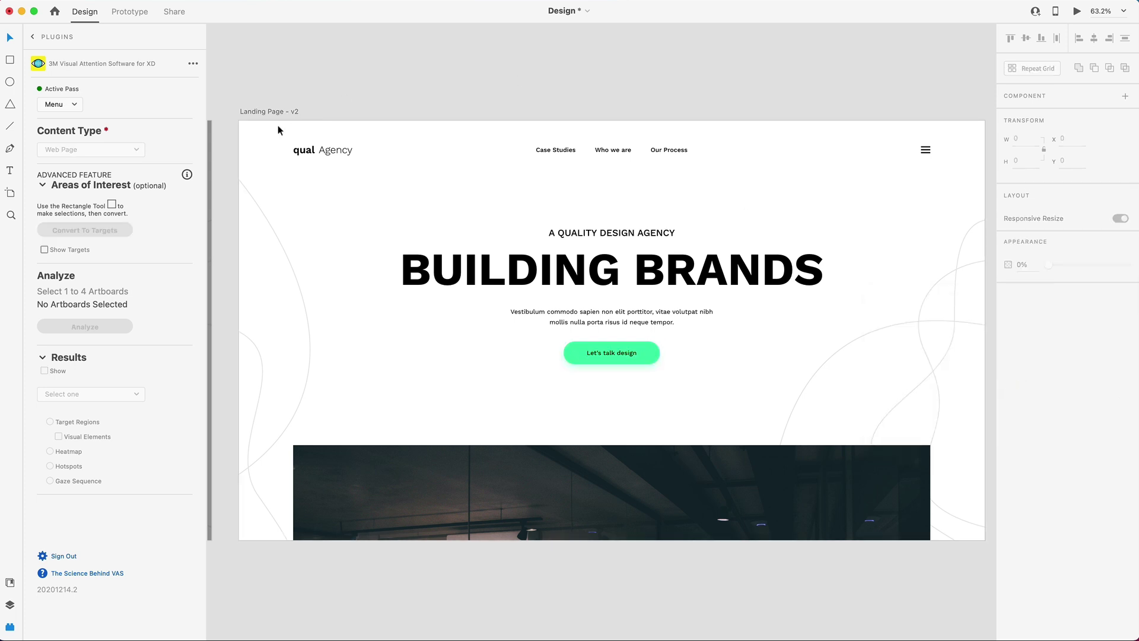
{"action": "scroll", "coordinate": [259, 137], "scroll_direction": "up", "scroll_amount": 5}
{"action": "scroll", "coordinate": [259, 137], "scroll_direction": "up", "scroll_amount": 3}
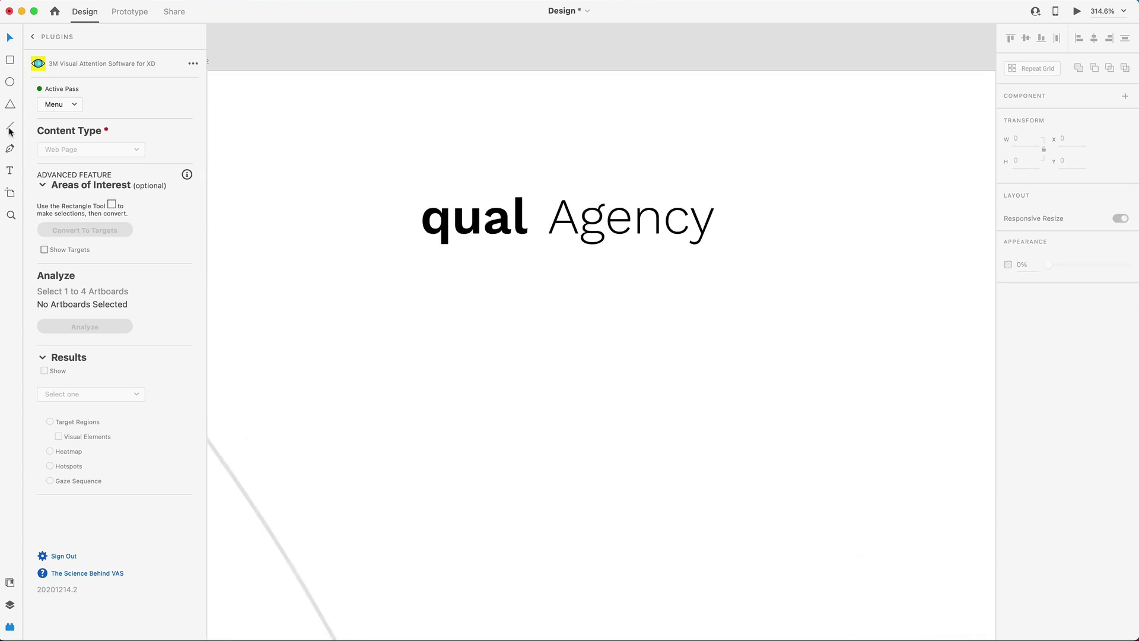
Step: Draw a borderless mint-green underline, about 56 by 5, beneath 'qual' in the logo
{"action": "left_click", "coordinate": [7, 60]}
{"action": "left_click_drag", "start_coordinate": [420, 245], "coordinate": [529, 254]}
{"action": "left_click", "coordinate": [1026, 386]}
{"action": "key", "text": "super+v"}
{"action": "key", "text": "Return"}
{"action": "left_click", "coordinate": [1007, 407]}
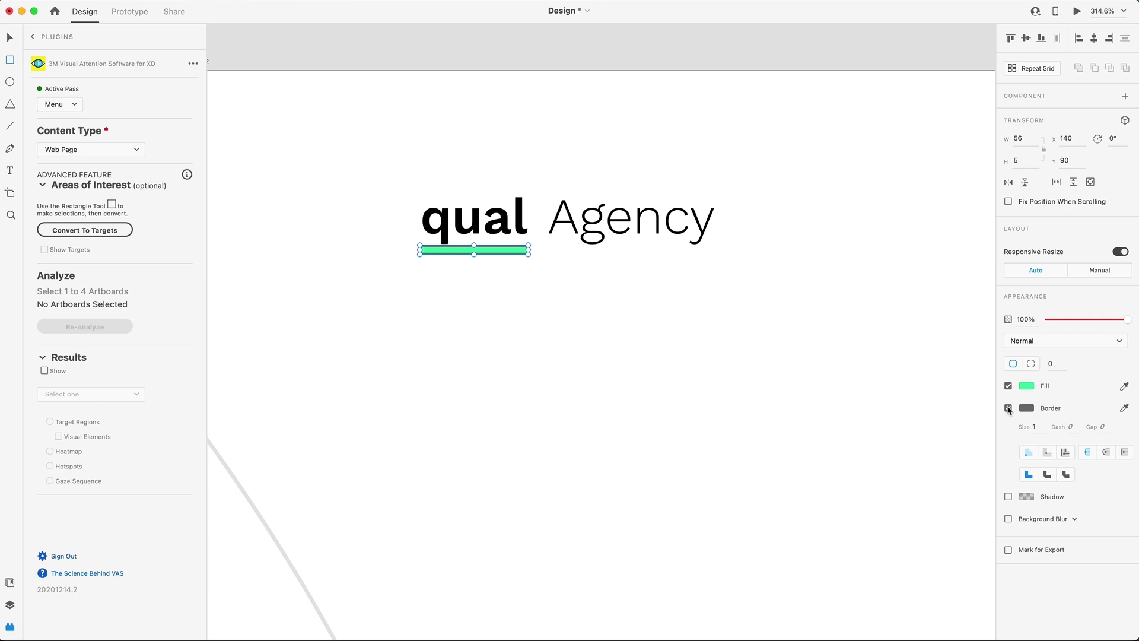
{"action": "key", "text": "Escape"}
{"action": "key", "text": "super+0"}
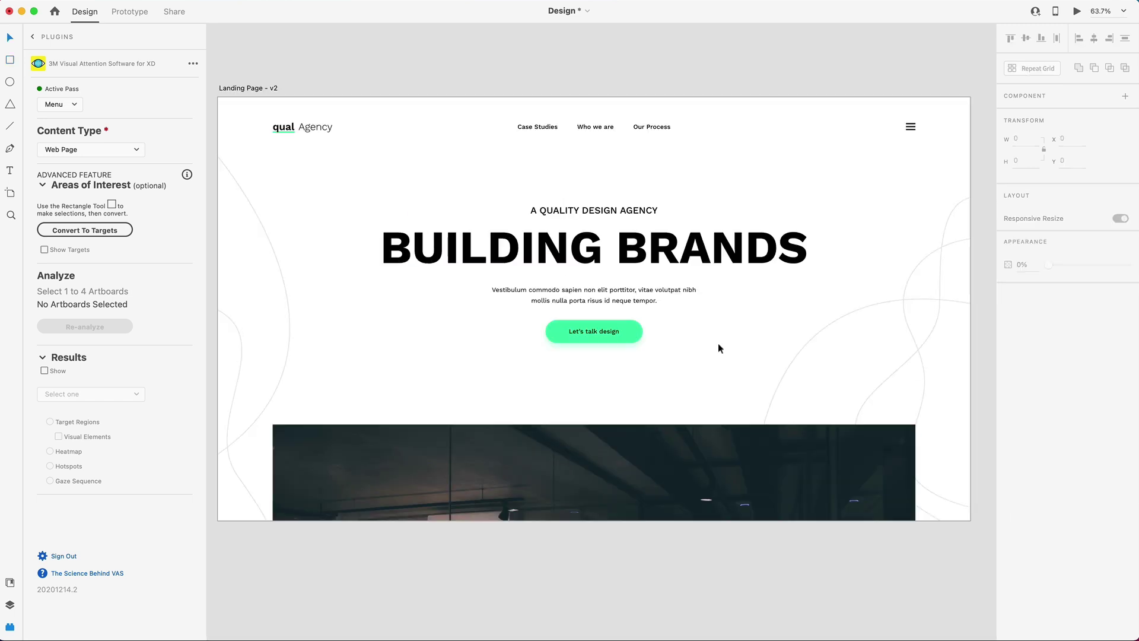
{"action": "left_click", "coordinate": [248, 89]}
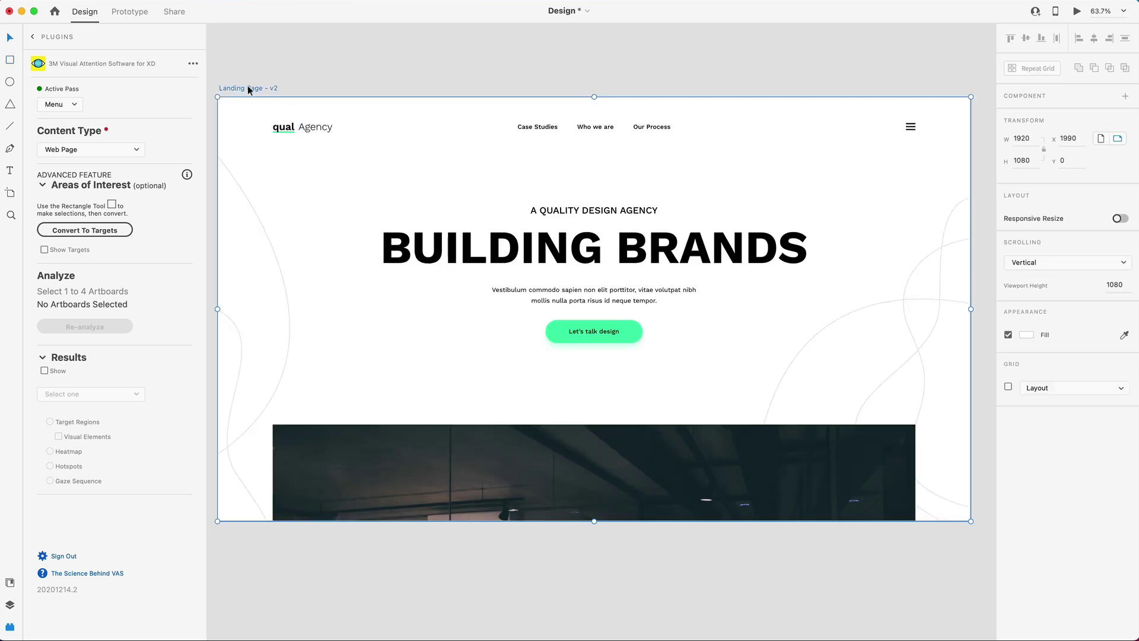
Step: Show the analysis overlay again and view Result 4 as a heatmap
{"action": "left_click", "coordinate": [44, 370]}
{"action": "left_click", "coordinate": [126, 393]}
{"action": "left_click", "coordinate": [119, 435]}
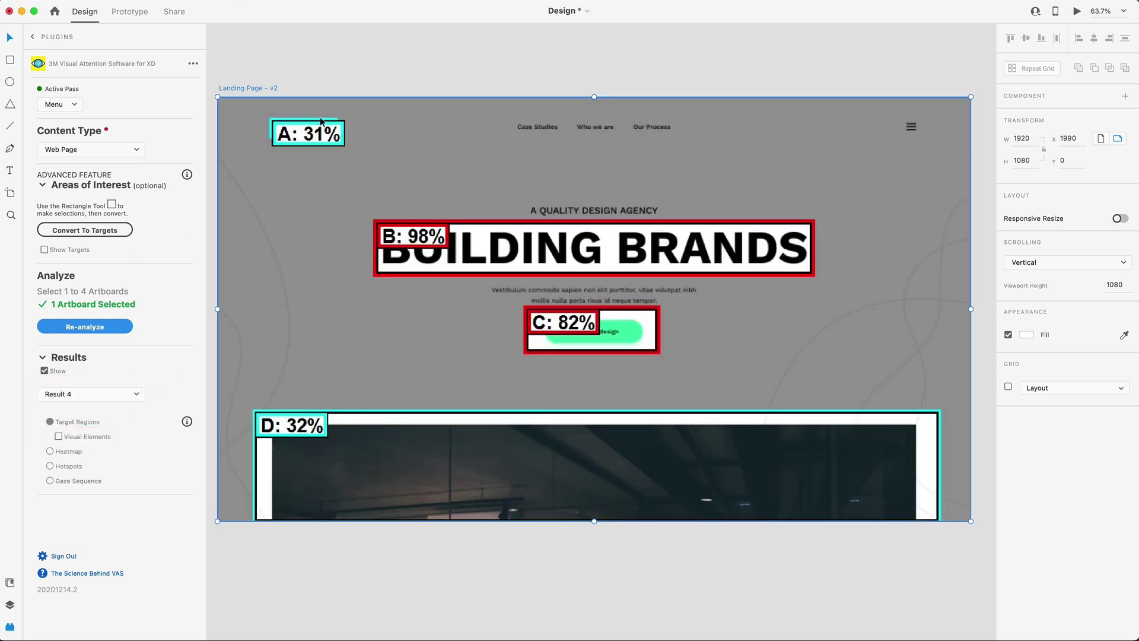
{"action": "left_click", "coordinate": [50, 451]}
Step: Re-analyze into Result 5 (logo 32%), review heatmap and element breakdown, then hide the overlay
{"action": "left_click", "coordinate": [315, 74]}
{"action": "left_click", "coordinate": [250, 88]}
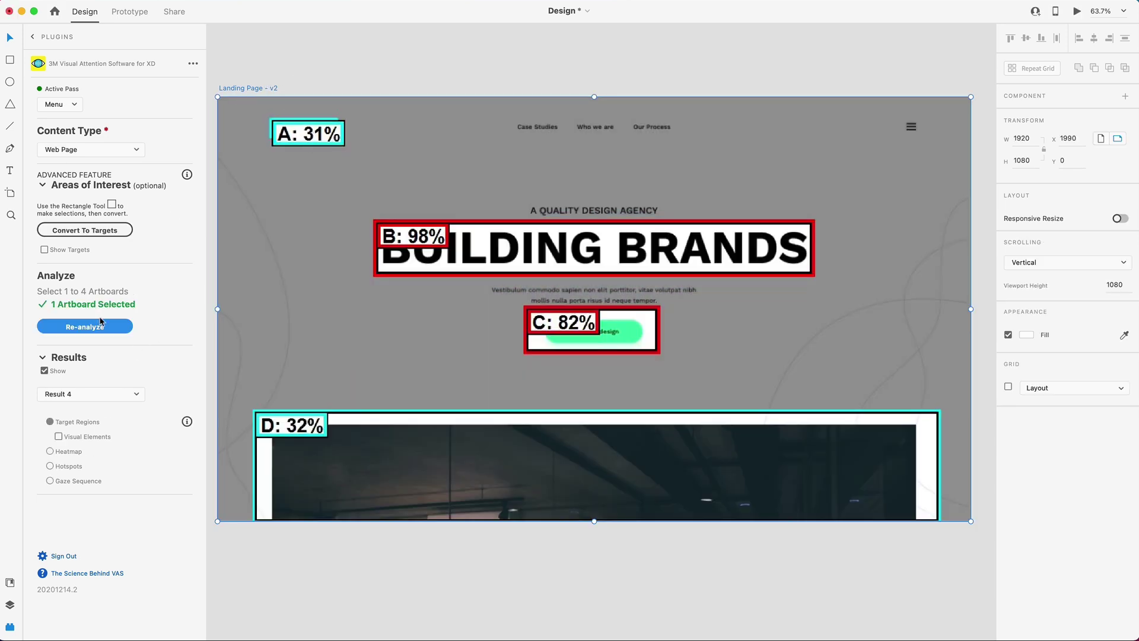
{"action": "left_click", "coordinate": [99, 322]}
{"action": "left_click", "coordinate": [51, 451]}
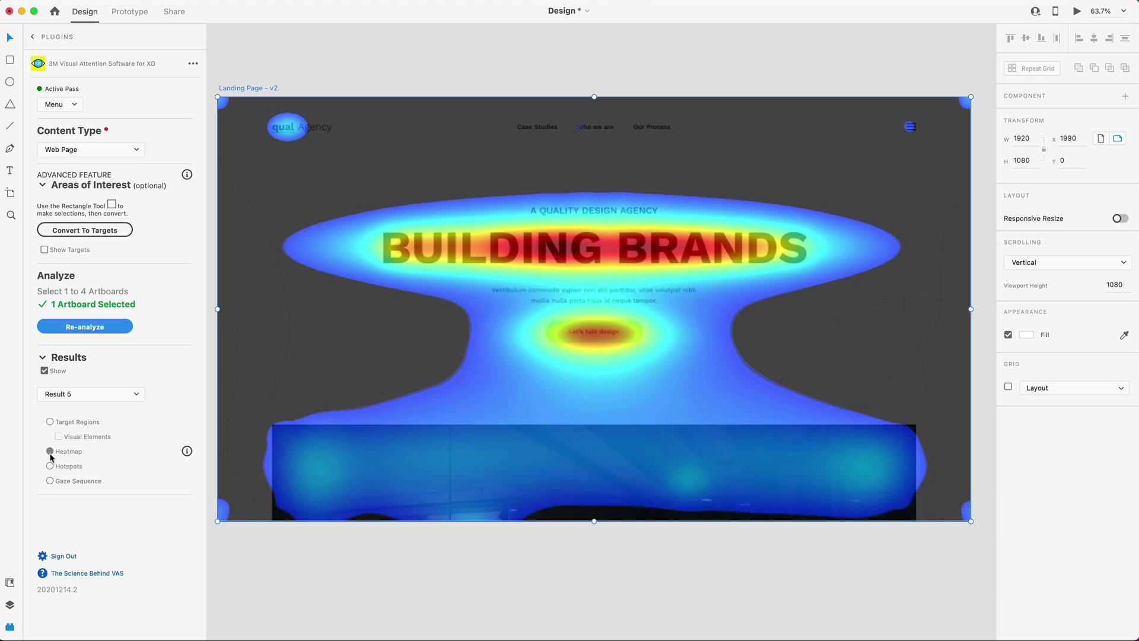
{"action": "left_click", "coordinate": [58, 436]}
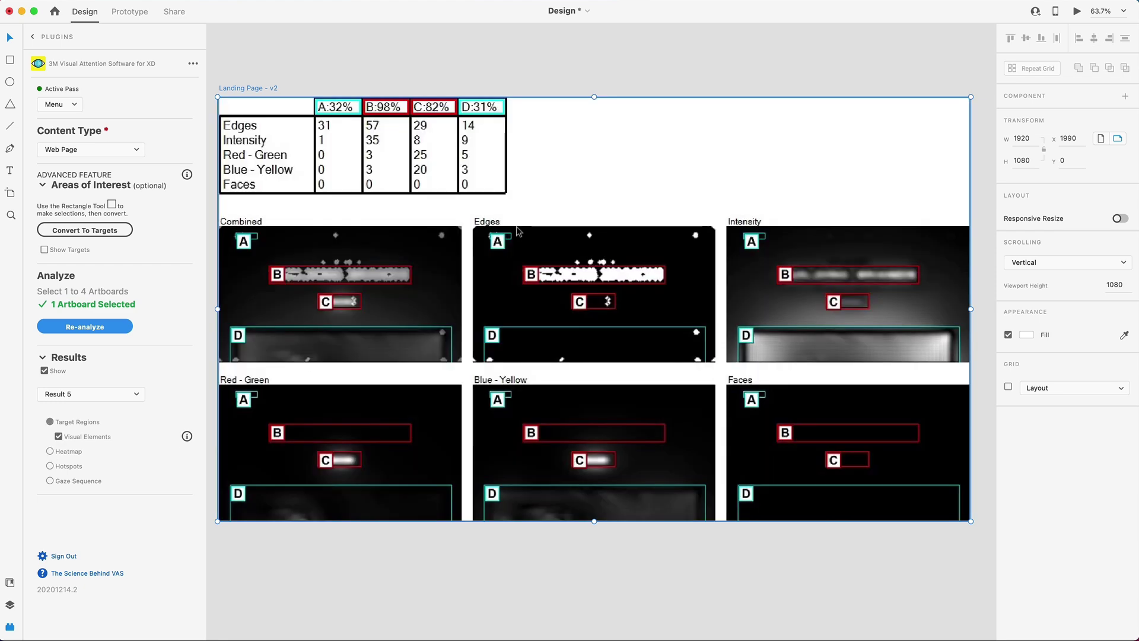
{"action": "left_click", "coordinate": [43, 371]}
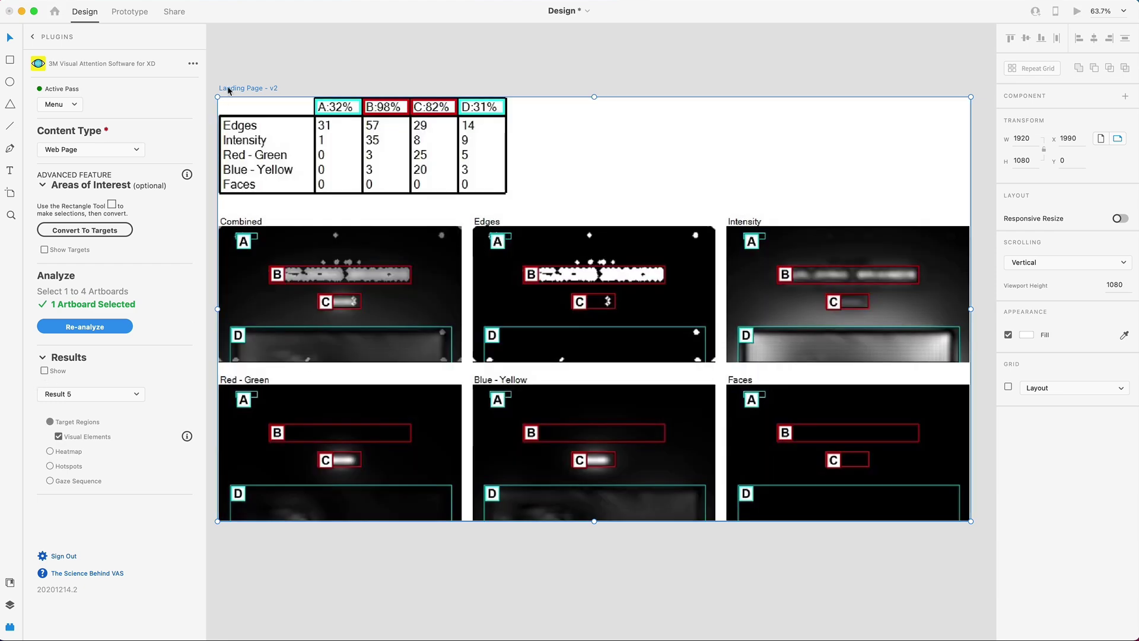
{"action": "left_click", "coordinate": [300, 70]}
Step: Select the mint underline beneath the 'qual' logo and change its fill to black
{"action": "scroll", "coordinate": [276, 97], "scroll_direction": "up", "scroll_amount": 5}
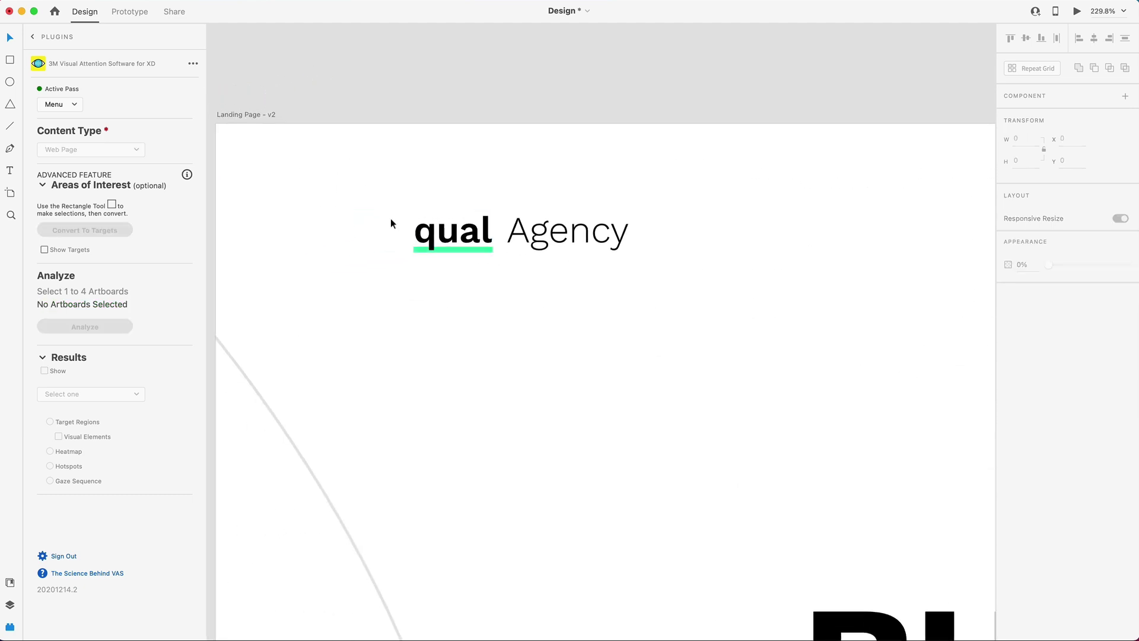
{"action": "scroll", "coordinate": [460, 257], "scroll_direction": "right", "scroll_amount": 3}
{"action": "scroll", "coordinate": [327, 178], "scroll_direction": "left", "scroll_amount": 2}
{"action": "scroll", "coordinate": [403, 253], "scroll_direction": "up", "scroll_amount": 2}
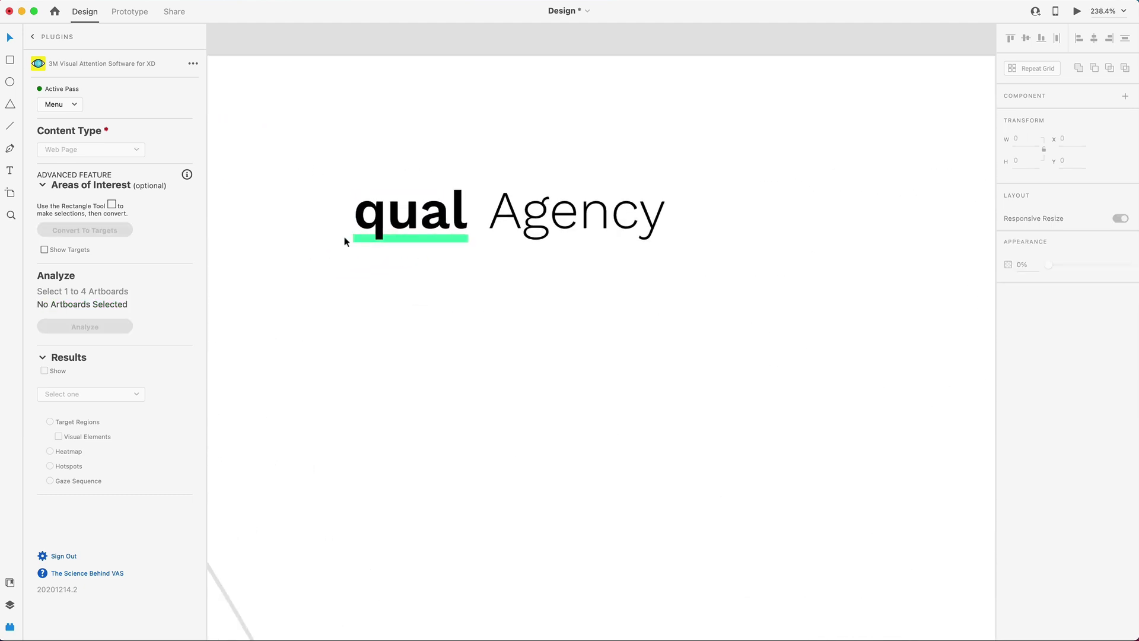
{"action": "double_click", "coordinate": [355, 239]}
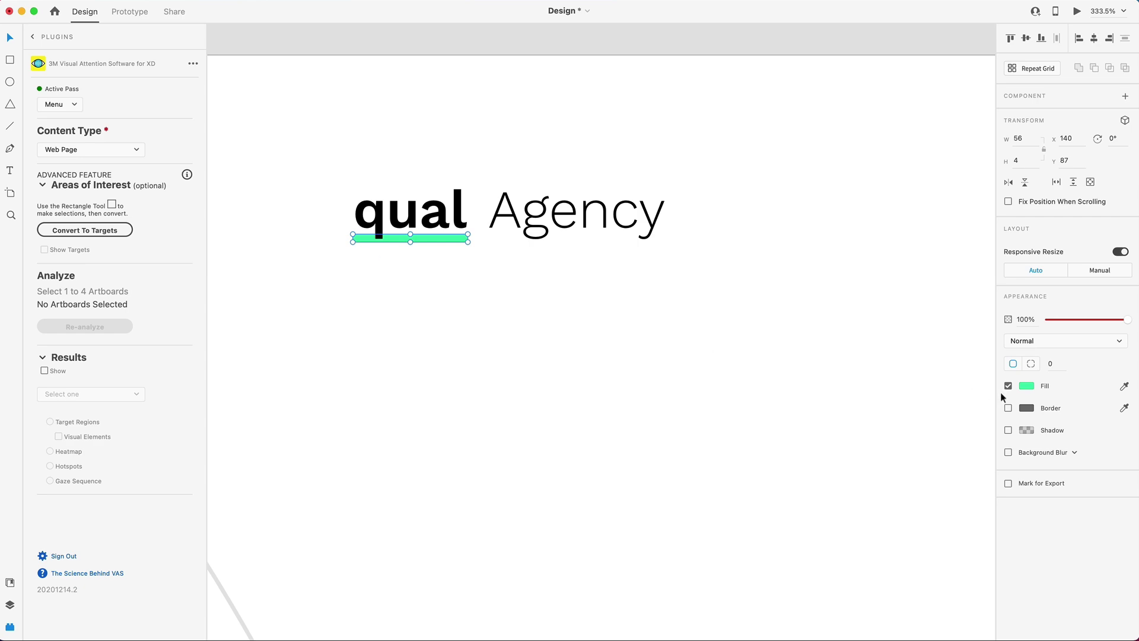
Step: Re-analyze the Landing Page - v2 artboard, raising the logo's attention score to 40%
{"action": "key", "text": "super+0"}
{"action": "left_click", "coordinate": [232, 126]}
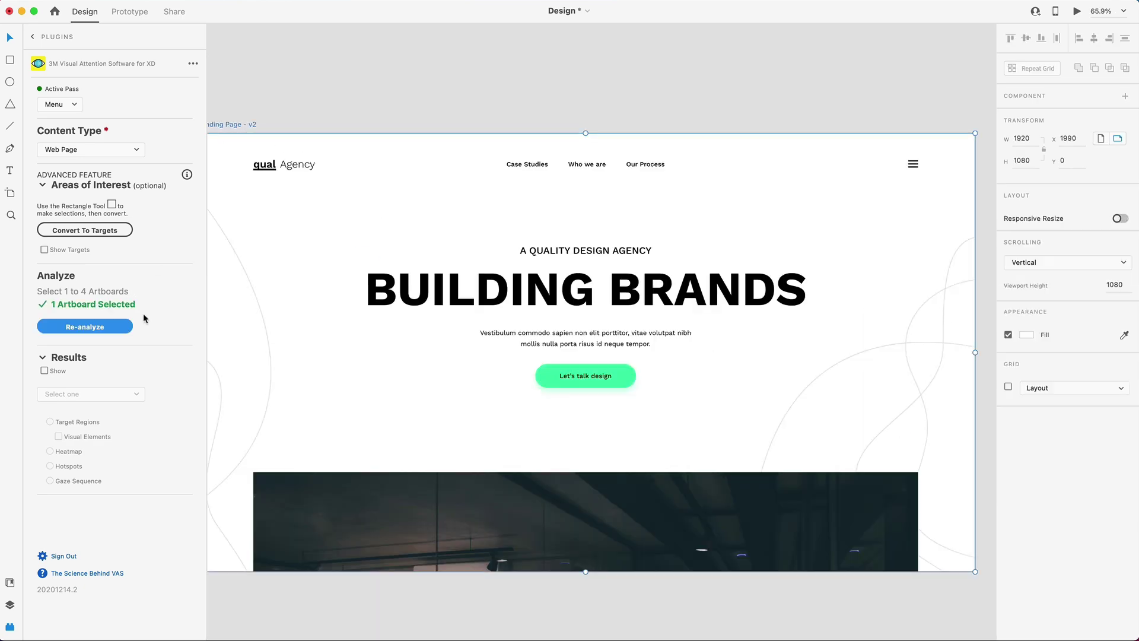
{"action": "left_click", "coordinate": [84, 327]}
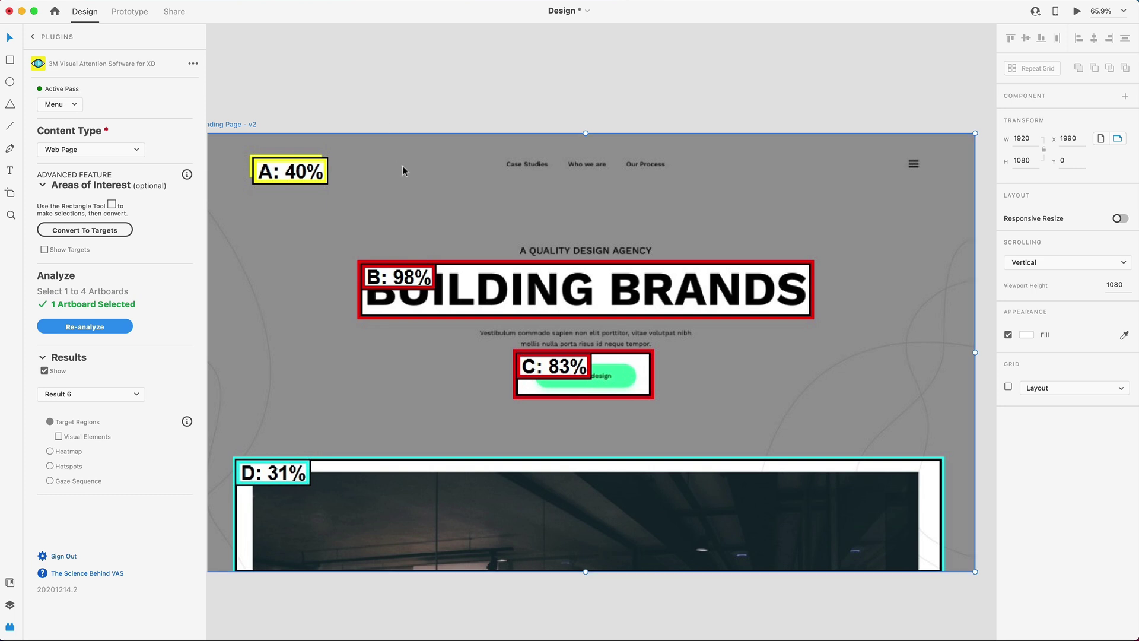
{"action": "scroll", "coordinate": [504, 272], "scroll_direction": "left", "scroll_amount": 2}
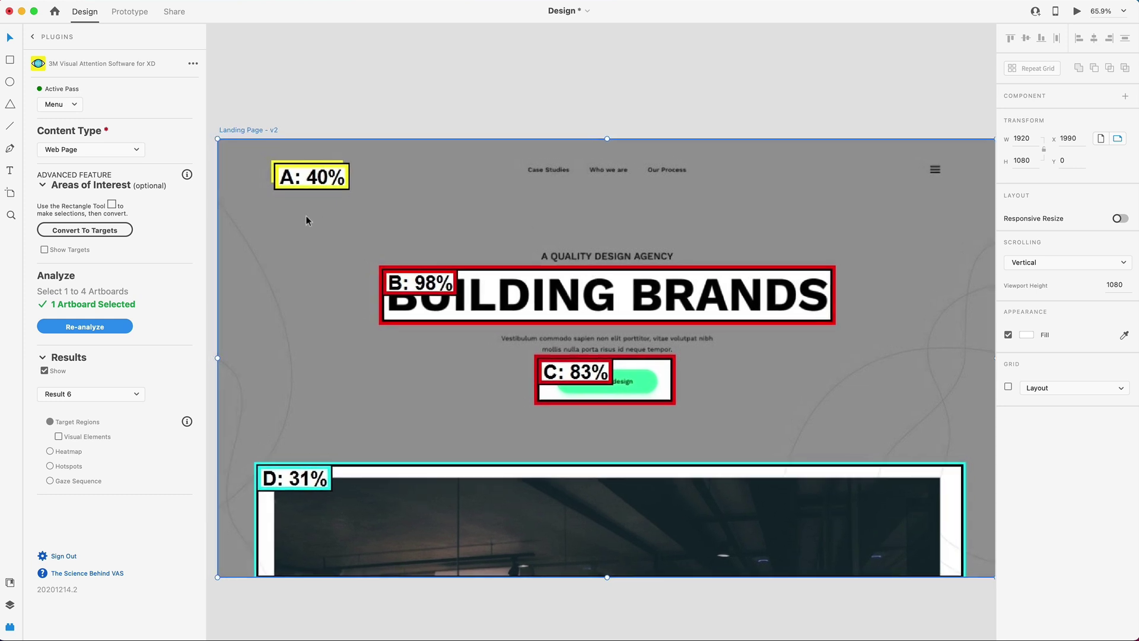
Step: Compare the Visual Elements breakdowns of Result 5 and Result 6
{"action": "left_click", "coordinate": [59, 437]}
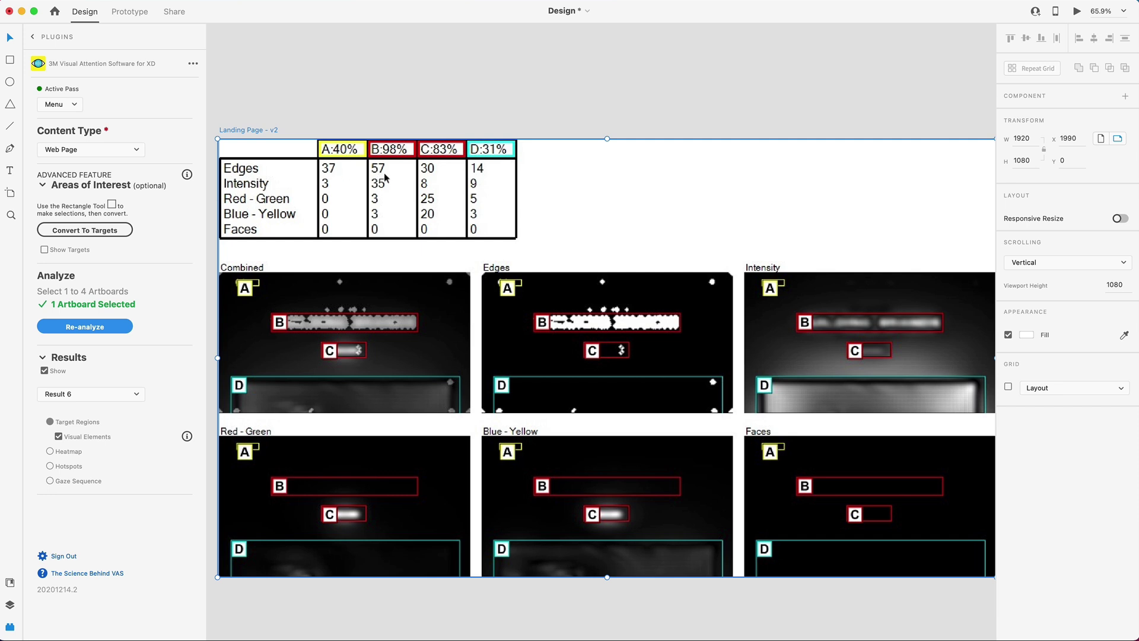
{"action": "left_click", "coordinate": [136, 396]}
{"action": "left_click", "coordinate": [142, 383]}
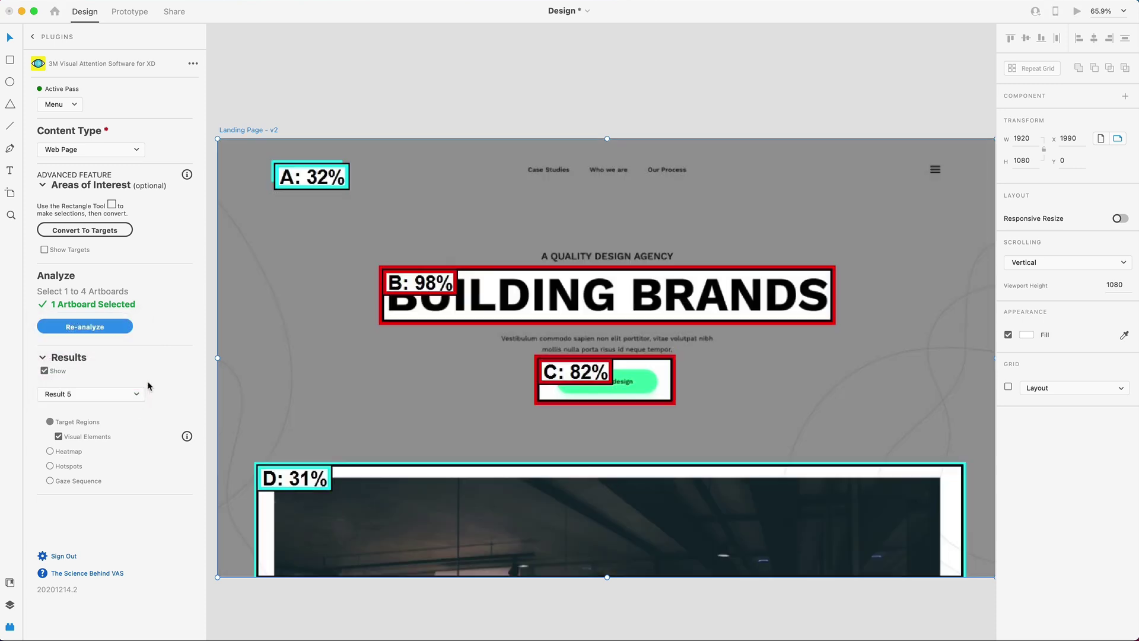
{"action": "left_click", "coordinate": [58, 437]}
{"action": "left_click", "coordinate": [58, 437]}
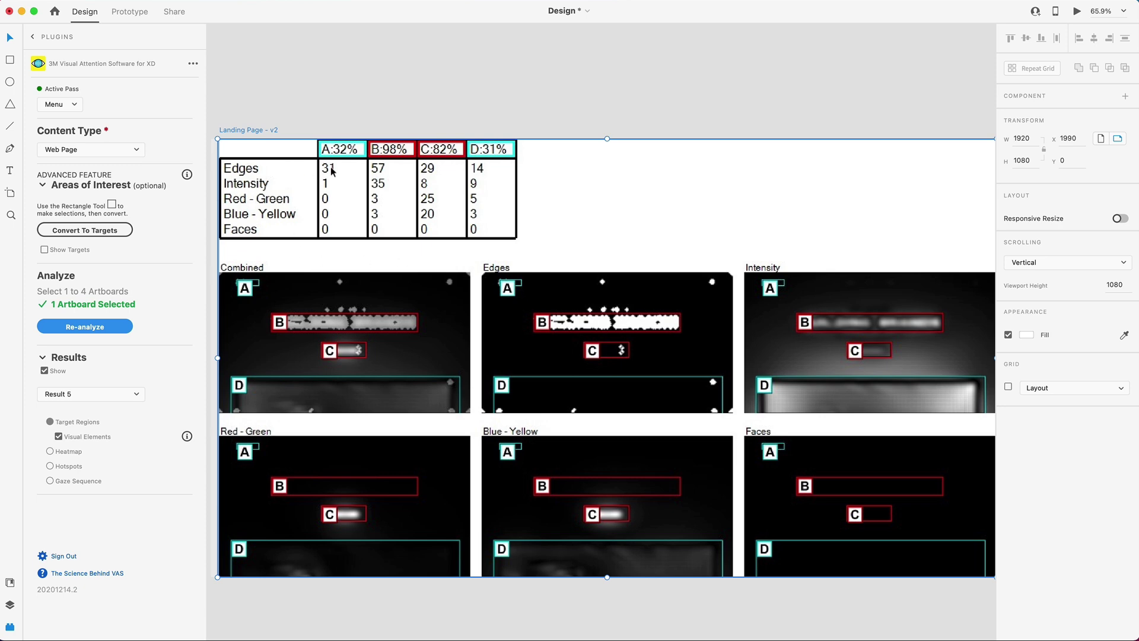
{"action": "left_click", "coordinate": [79, 396]}
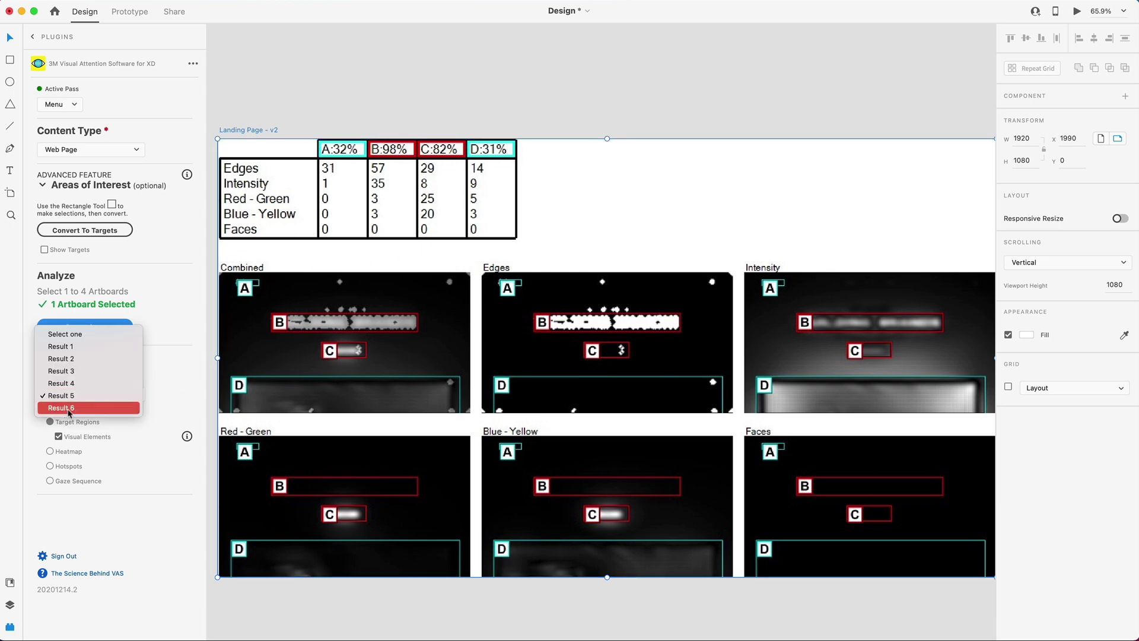
{"action": "left_click", "coordinate": [69, 410]}
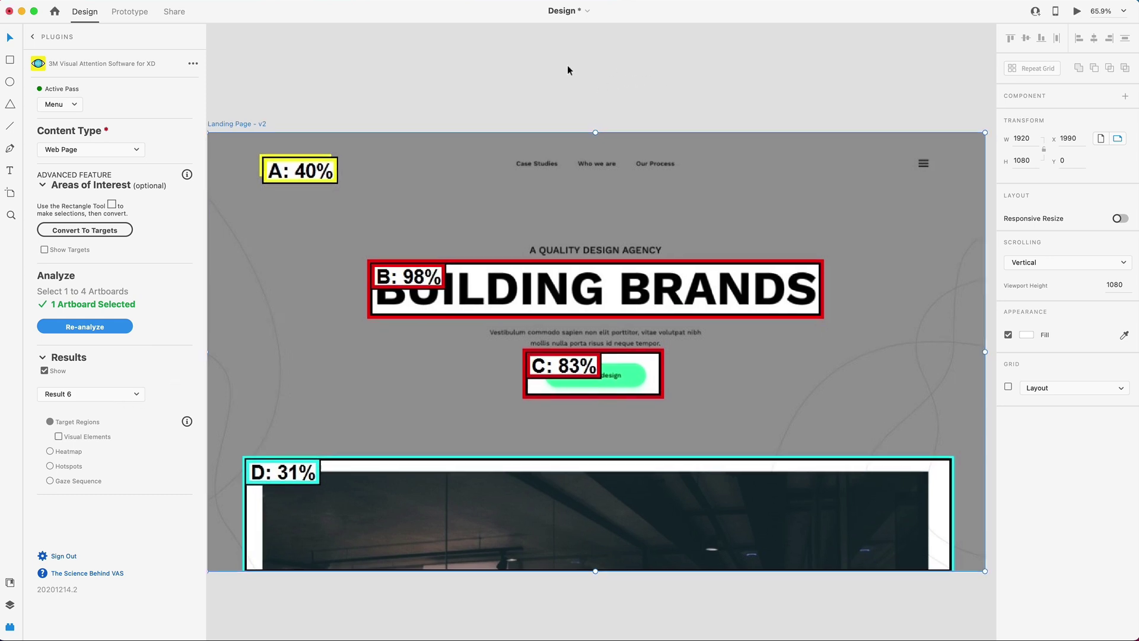
Step: View the new result as heatmap, then hotspots, then the predicted gaze sequence
{"action": "left_click", "coordinate": [51, 452]}
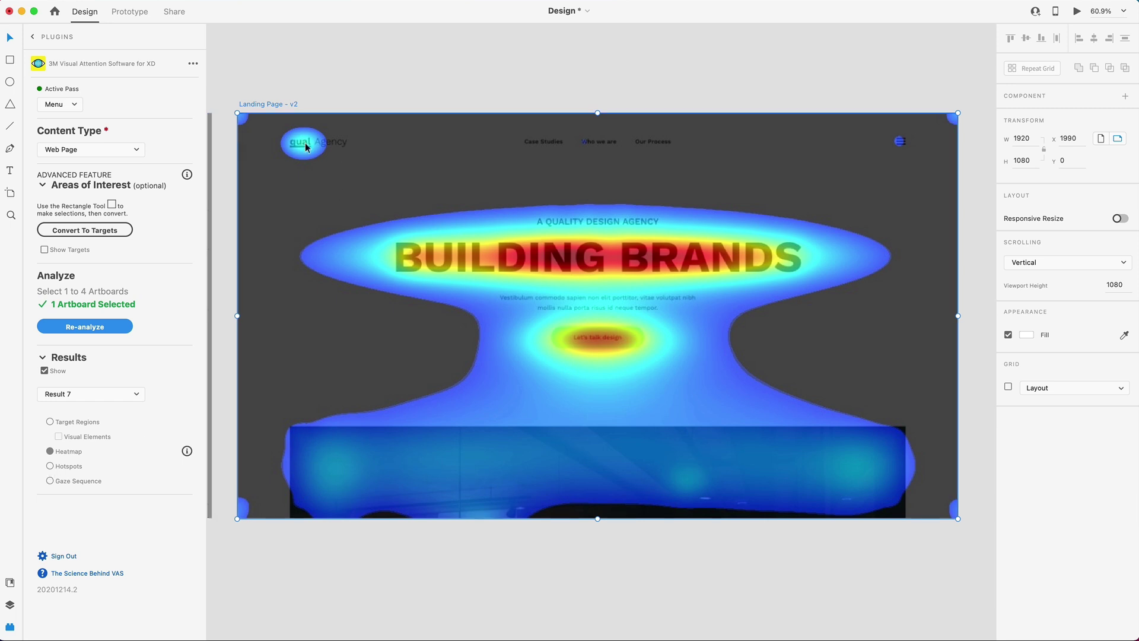
{"action": "left_click", "coordinate": [51, 466]}
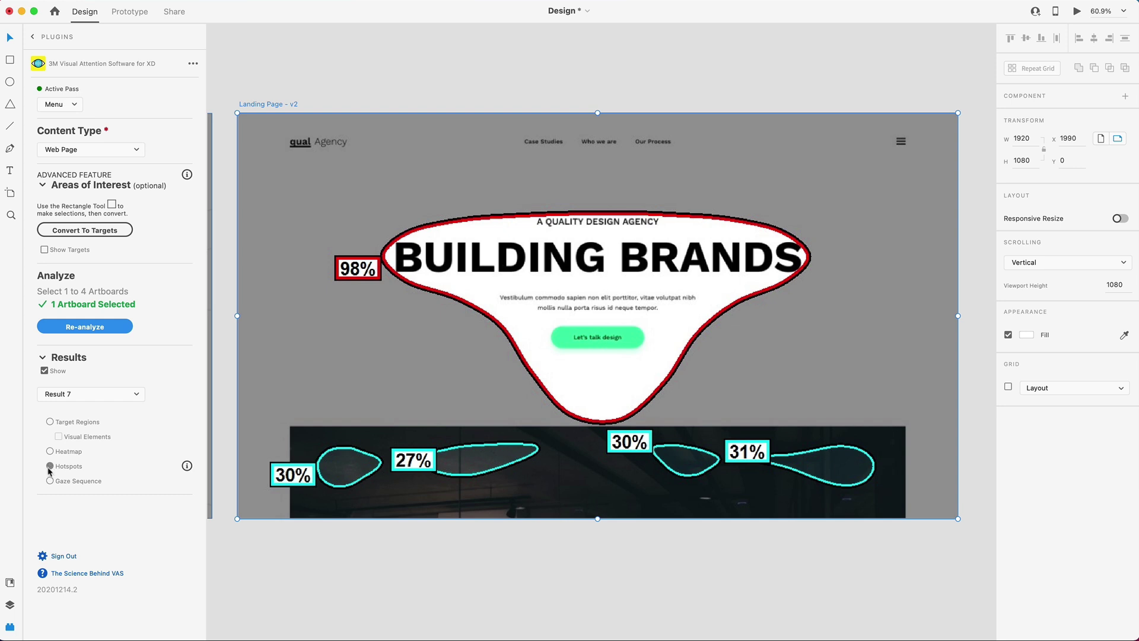
{"action": "left_click", "coordinate": [50, 481]}
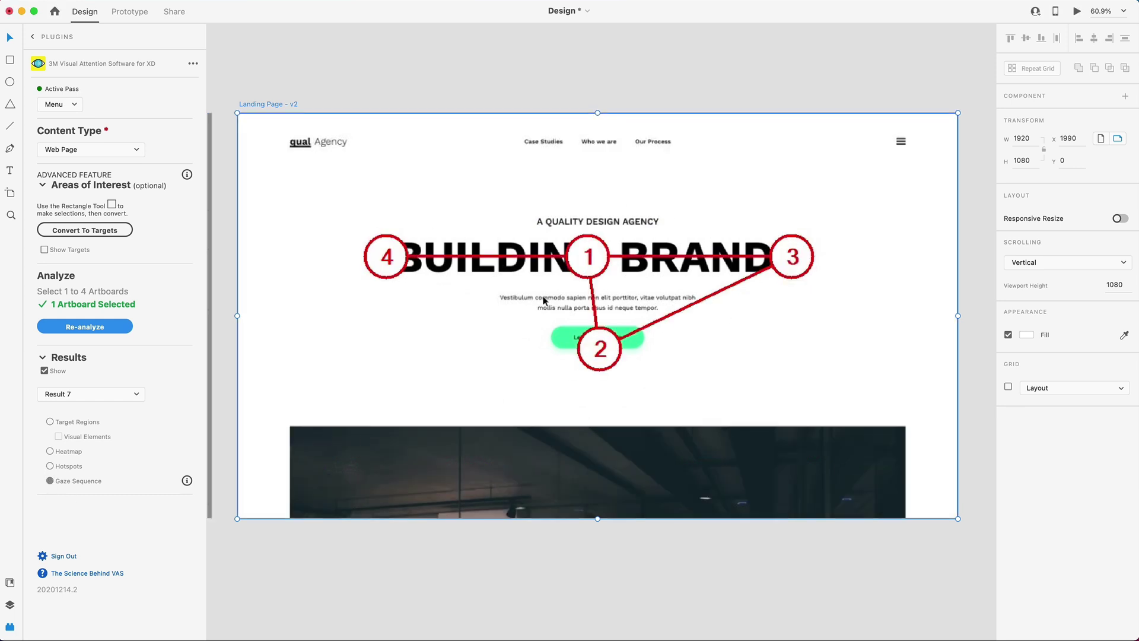
Step: Place Landing Page - v2 below v1 and show both target scores: button 18% vs 83%, logo 25% vs 40%
{"action": "key", "text": "super+0"}
{"action": "left_click_drag", "start_coordinate": [703, 126], "coordinate": [361, 367]}
{"action": "scroll", "coordinate": [361, 367], "scroll_direction": "up", "scroll_amount": 5}
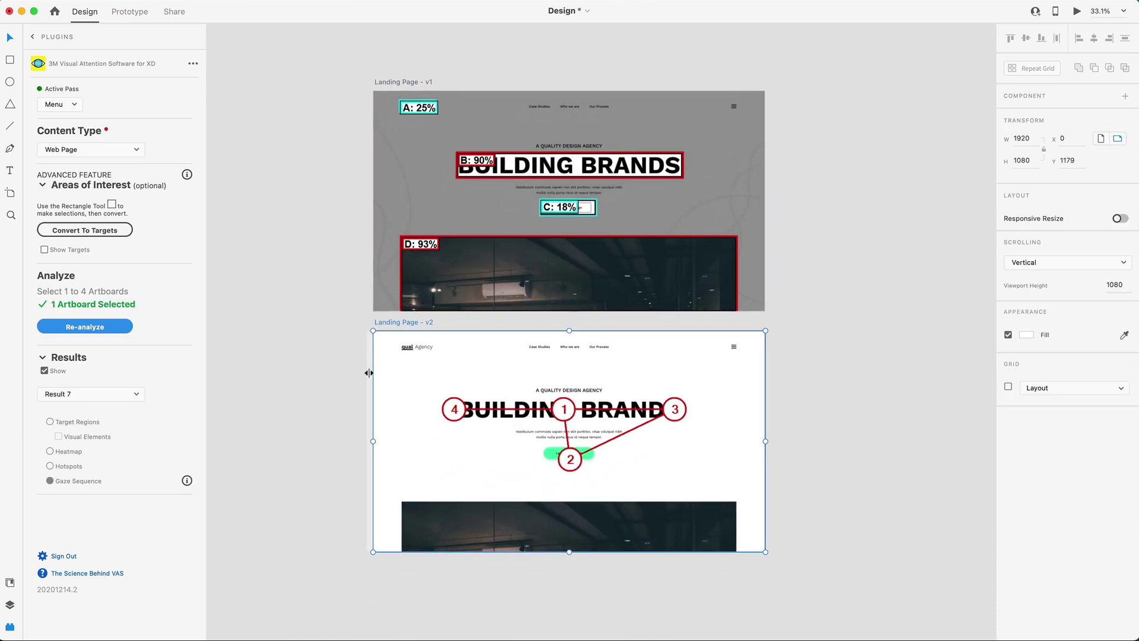
{"action": "scroll", "coordinate": [389, 354], "scroll_direction": "down", "scroll_amount": 1}
{"action": "left_click", "coordinate": [856, 222]}
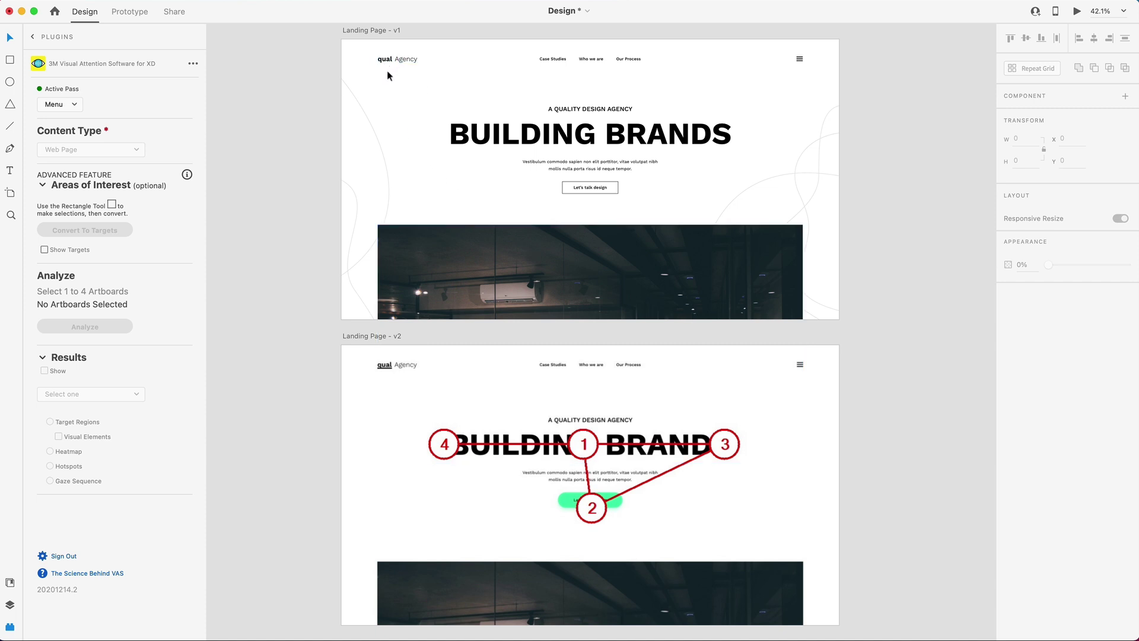
{"action": "left_click", "coordinate": [364, 29]}
{"action": "left_click", "coordinate": [43, 371]}
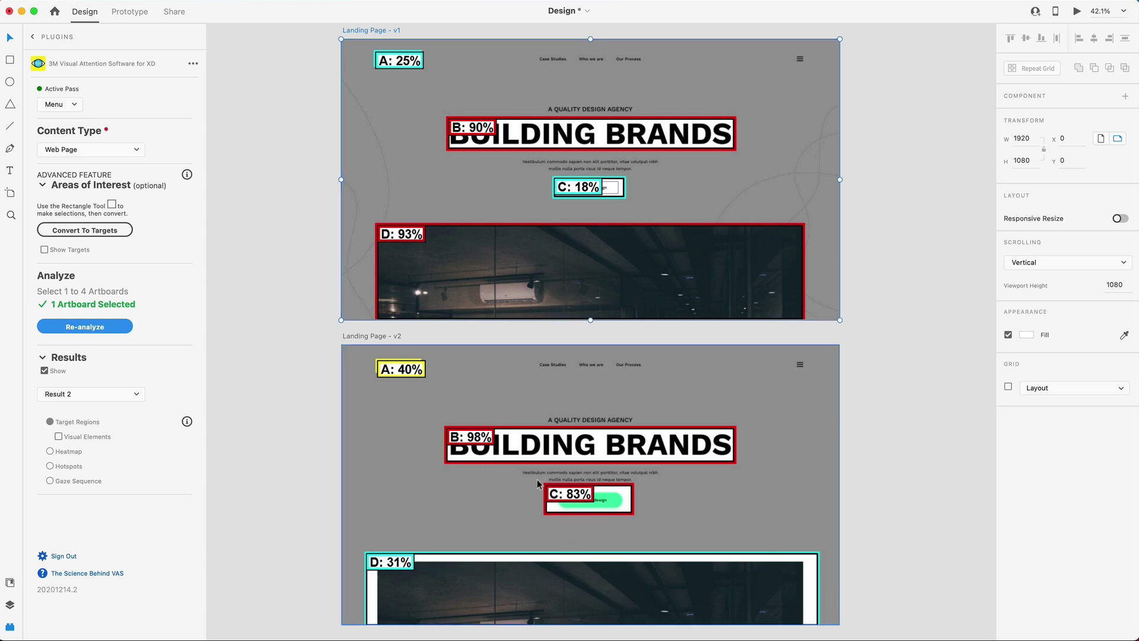
Step: Compare v1 and v2 as heatmaps, hotspots and gaze sequences: v1 starts at the photo, v2 at the headline
{"action": "left_click", "coordinate": [50, 450]}
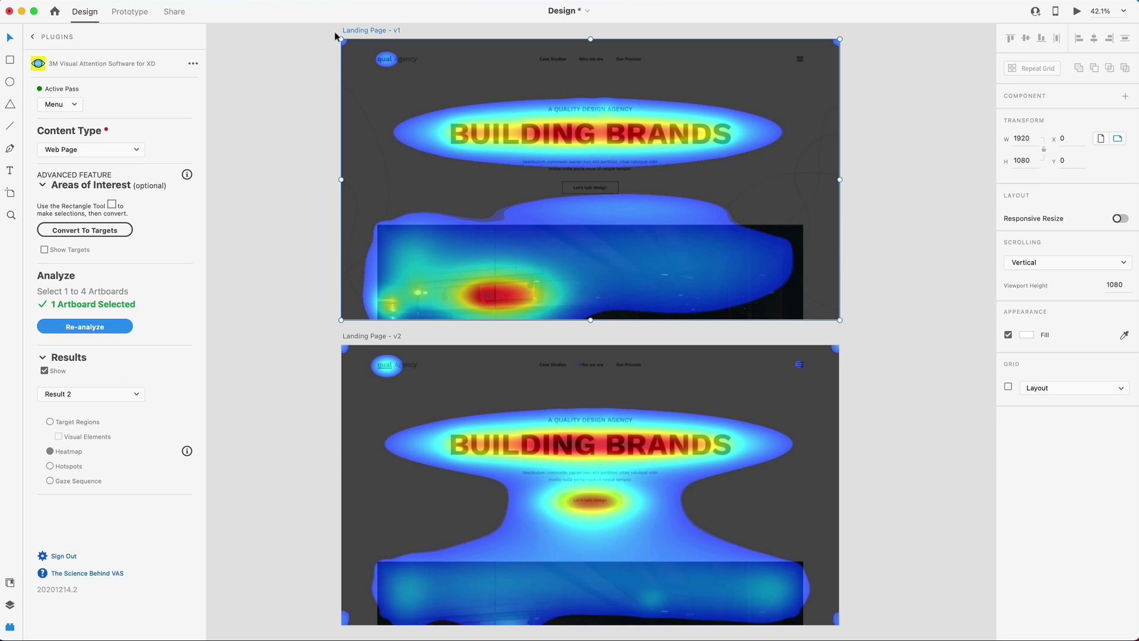
{"action": "left_click", "coordinate": [49, 466]}
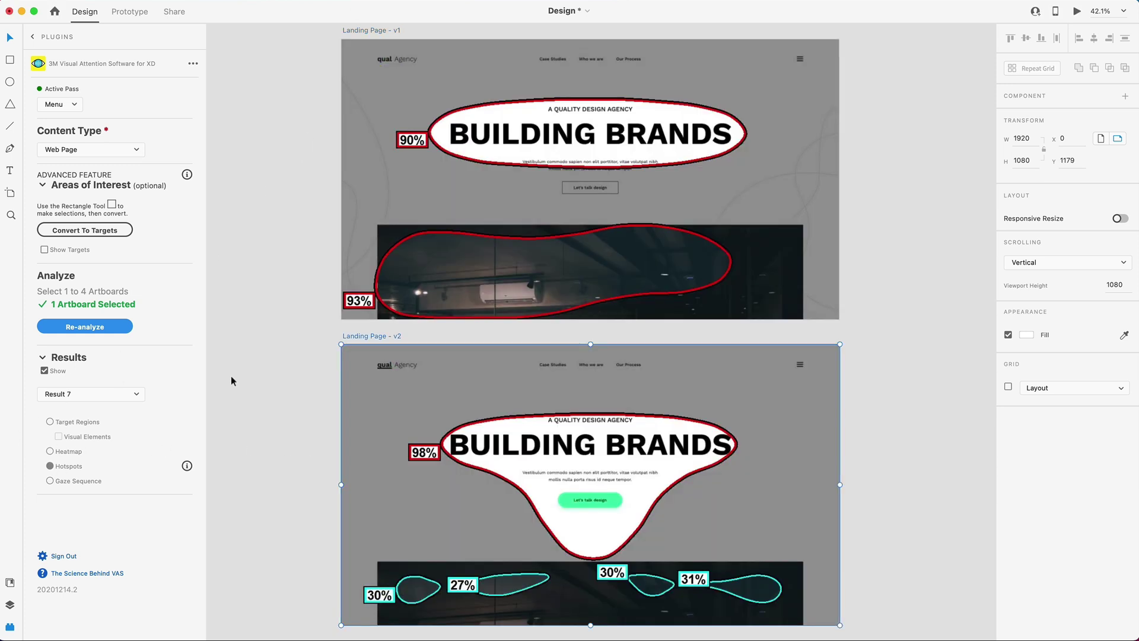
{"action": "left_click", "coordinate": [369, 31]}
{"action": "left_click", "coordinate": [52, 481]}
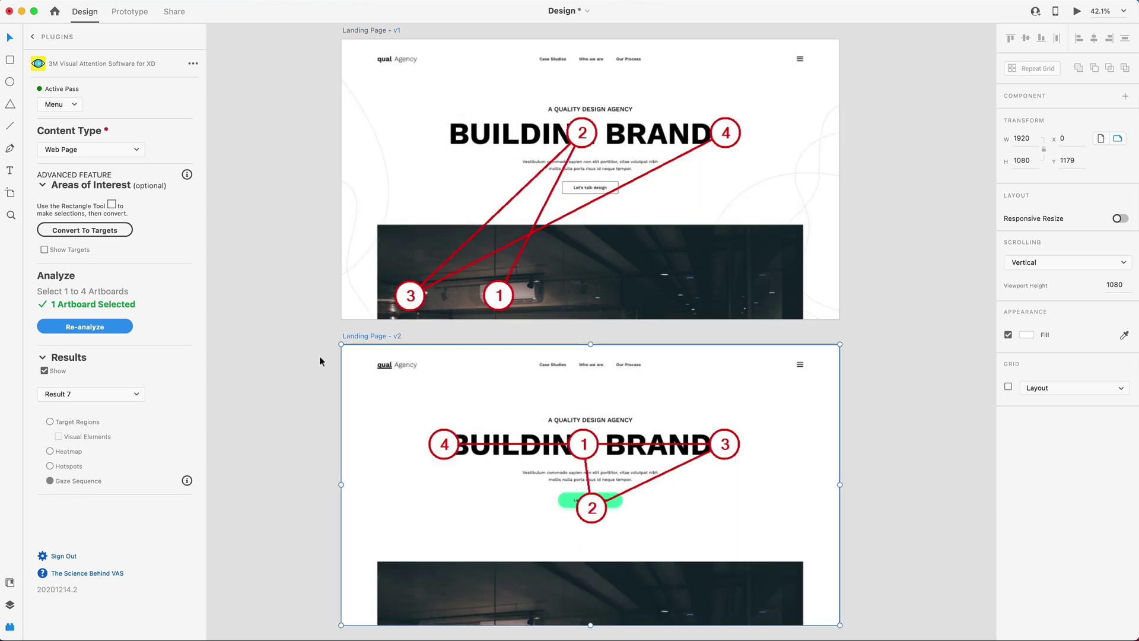